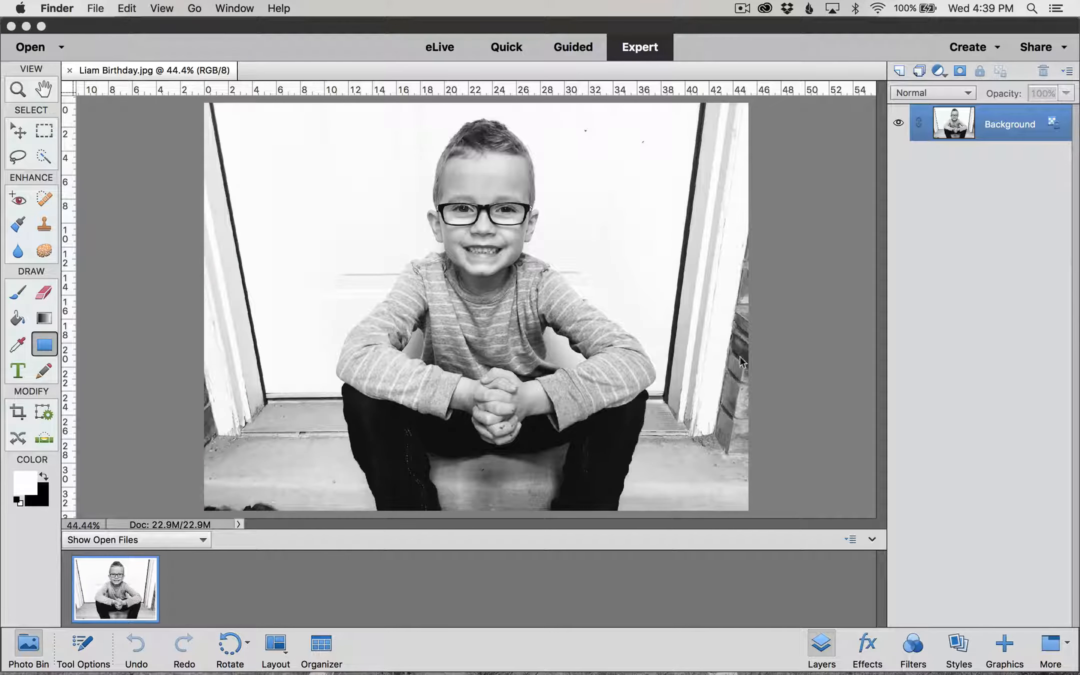
# Step: Open the black-and-white birthday photo JPEG in Expert mode as a single Background layer
pyautogui.moveTo(924, 673)
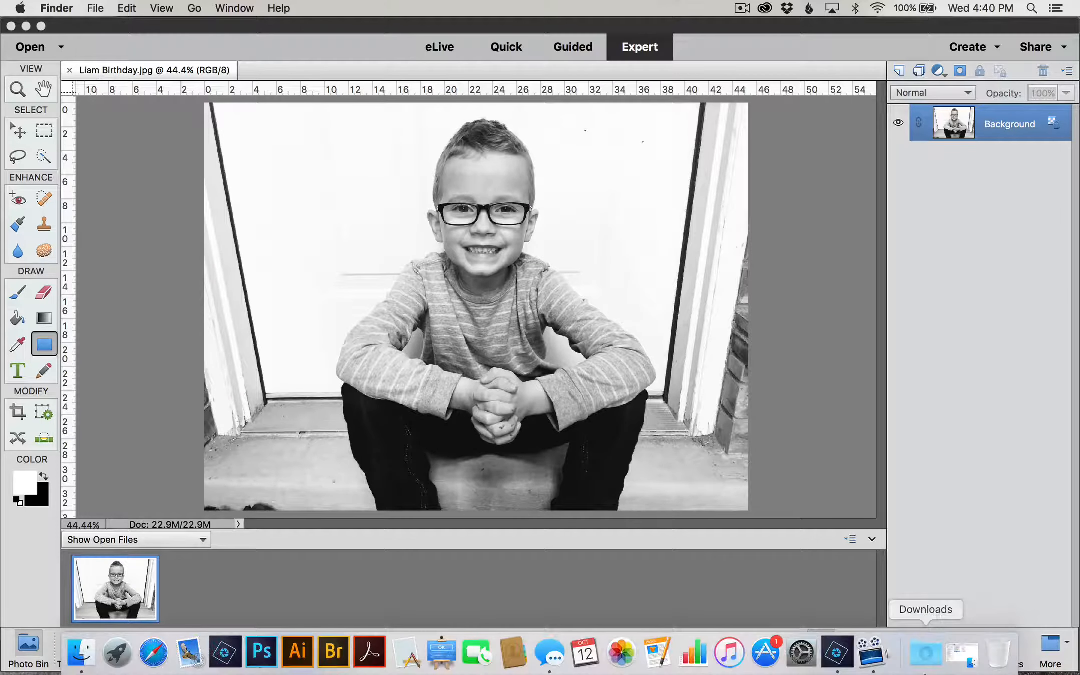
pyautogui.click(956, 662)
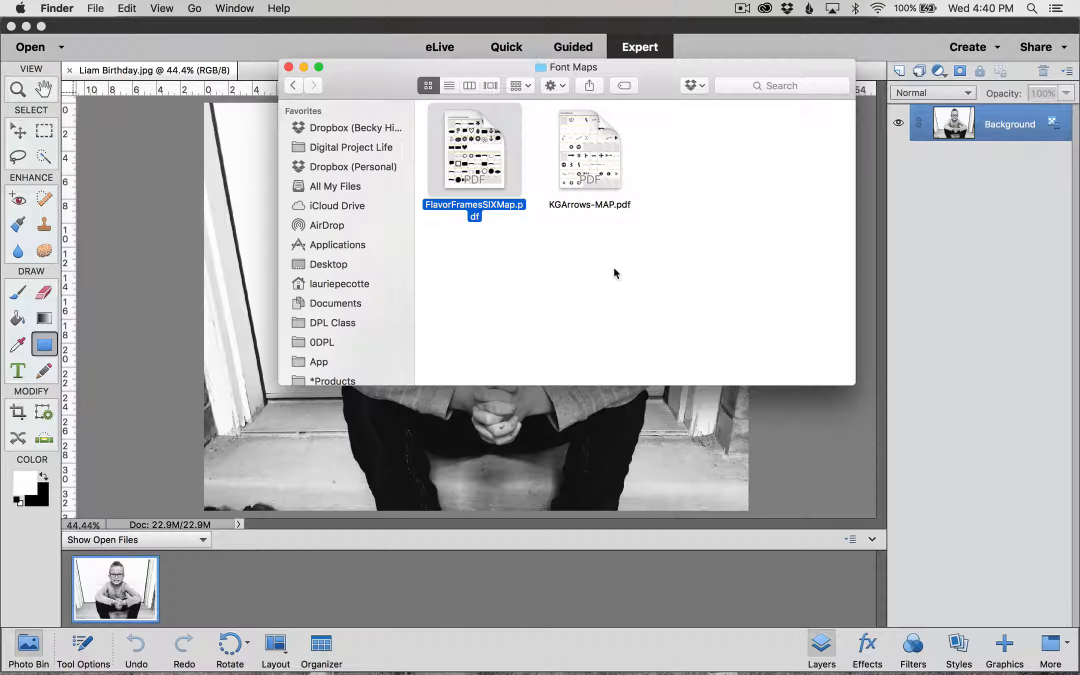
pyautogui.doubleClick(474, 150)
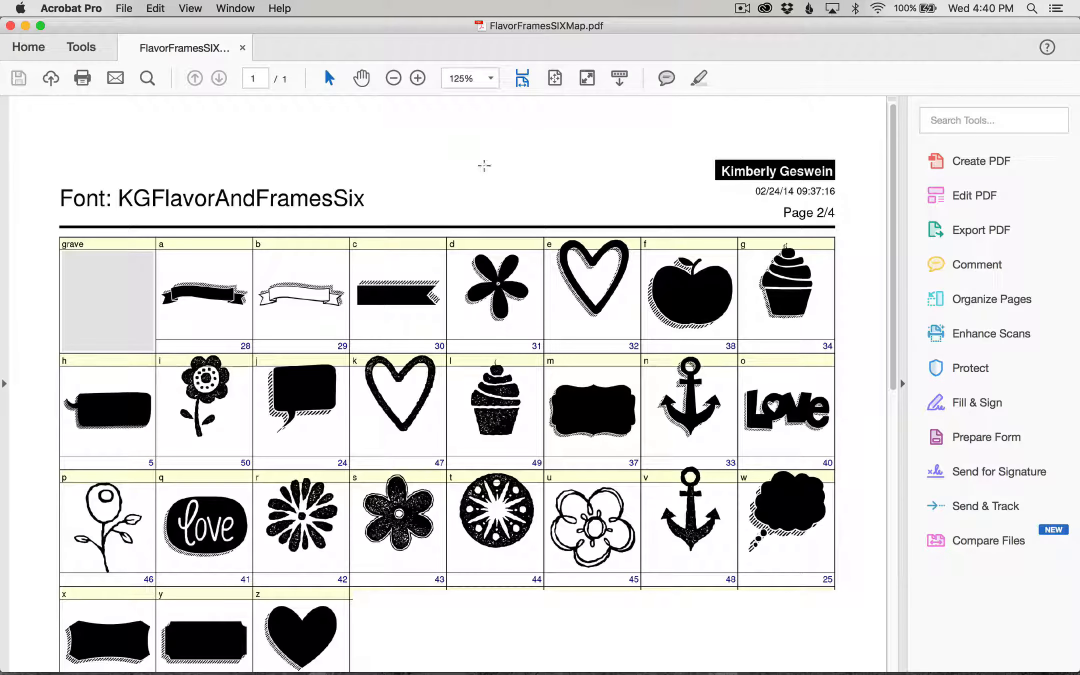
pyautogui.scroll(-3, 489, 234)
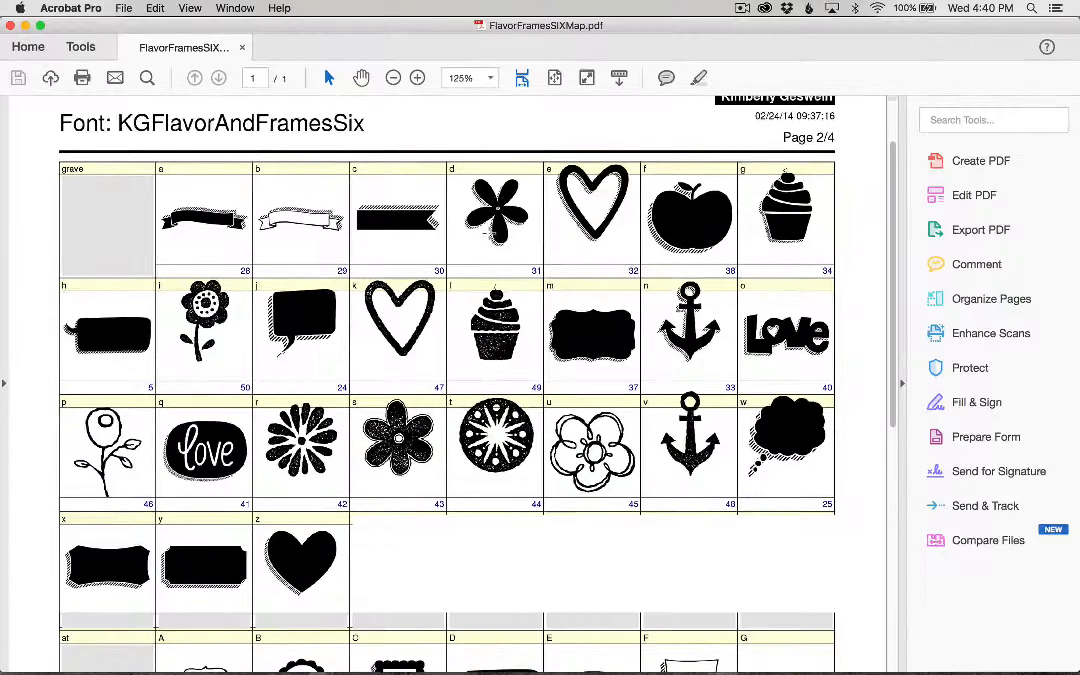
pyautogui.scroll(-3, 489, 234)
pyautogui.scroll(5, 489, 234)
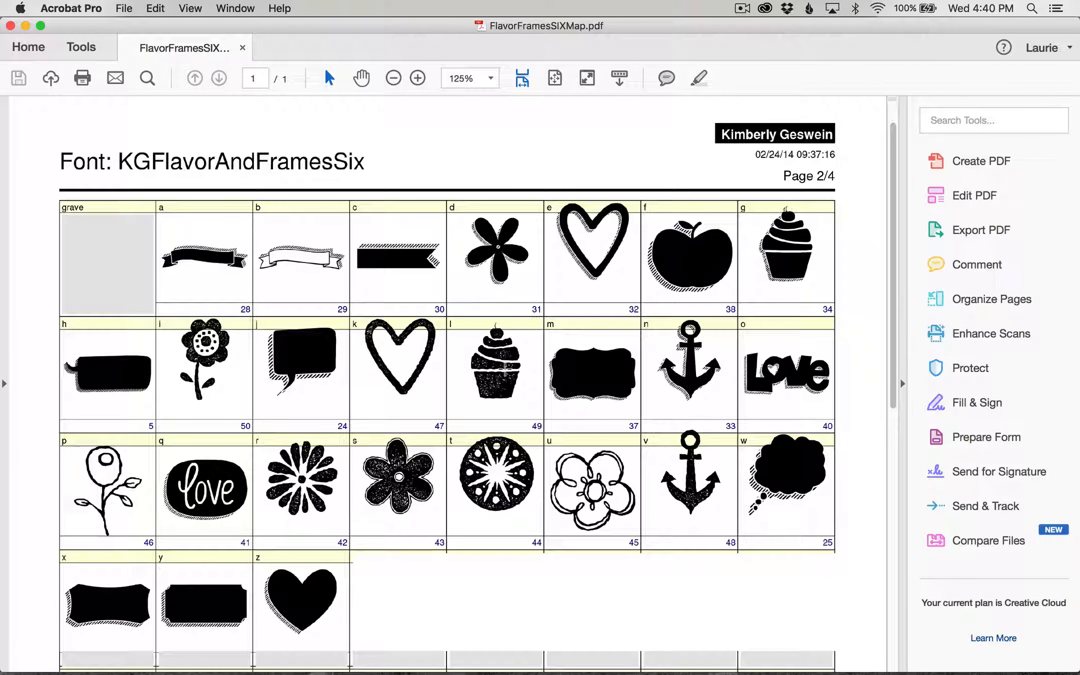
pyautogui.click(26, 26)
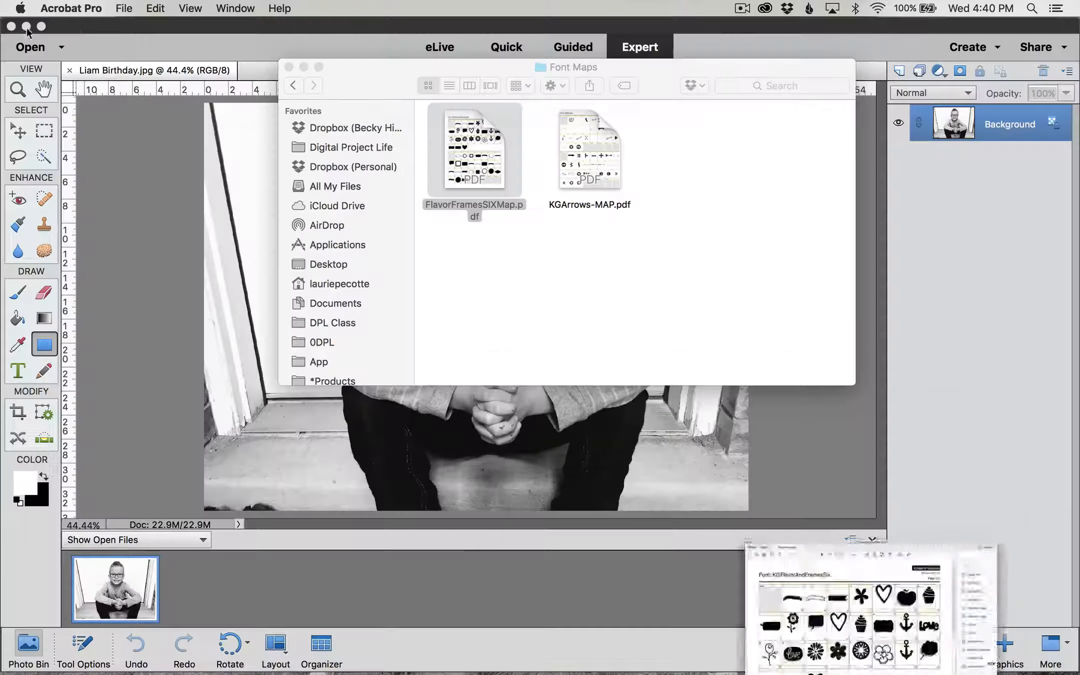
pyautogui.click(304, 67)
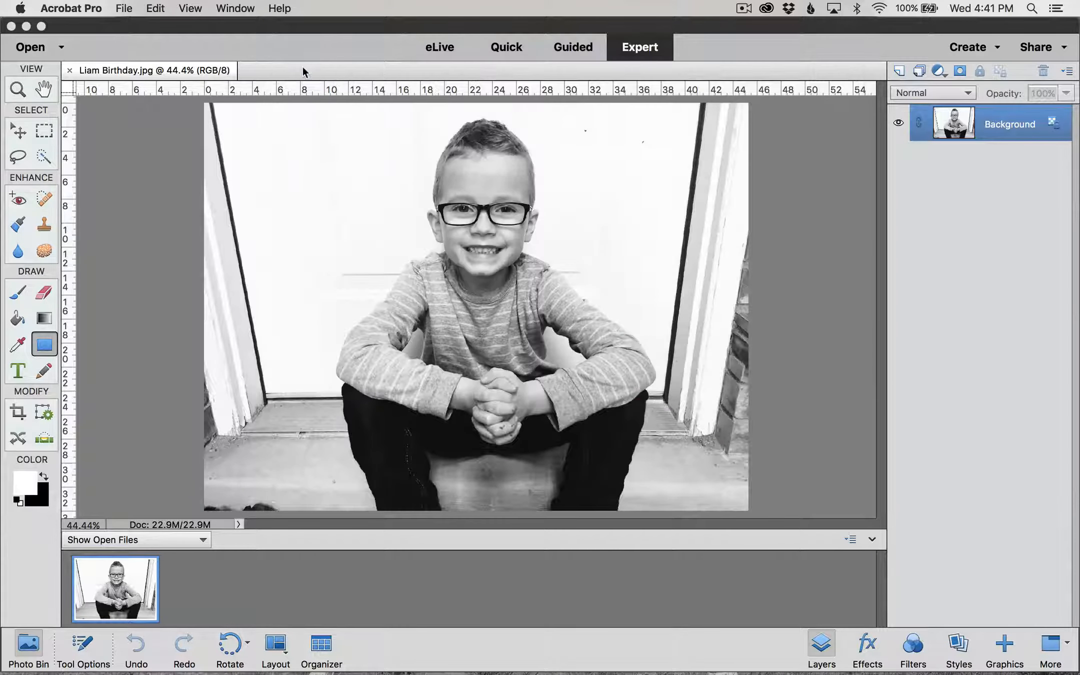
# Step: Pick the Horizontal Type tool with the KG Flavor And Frames Six Regular font
pyautogui.click(157, 226)
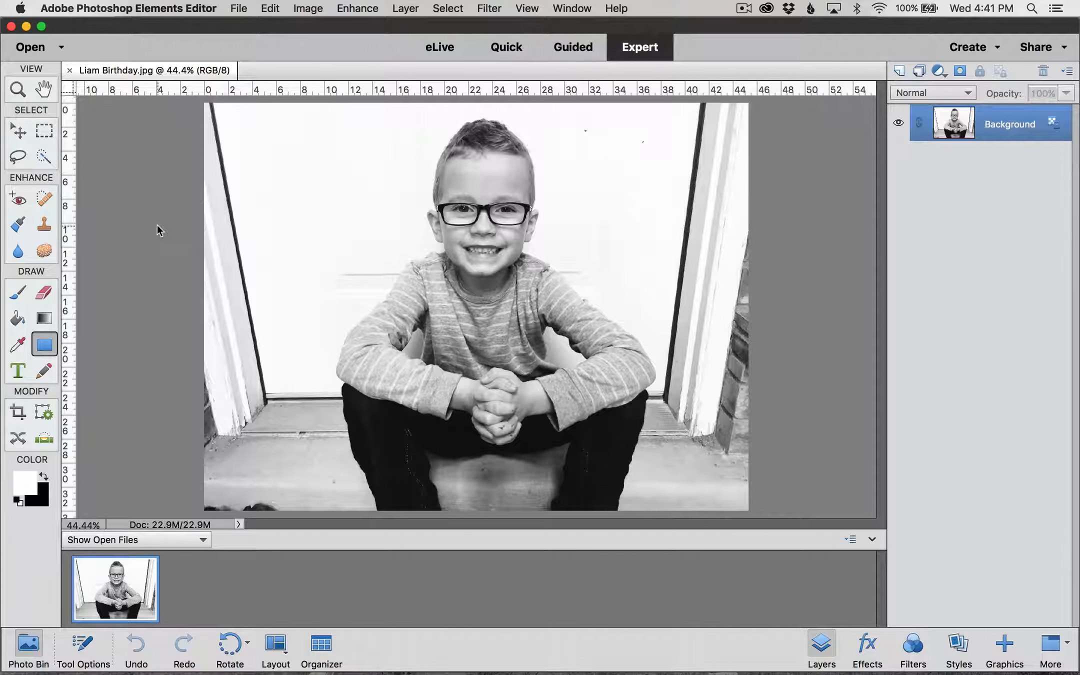
pyautogui.press('v')
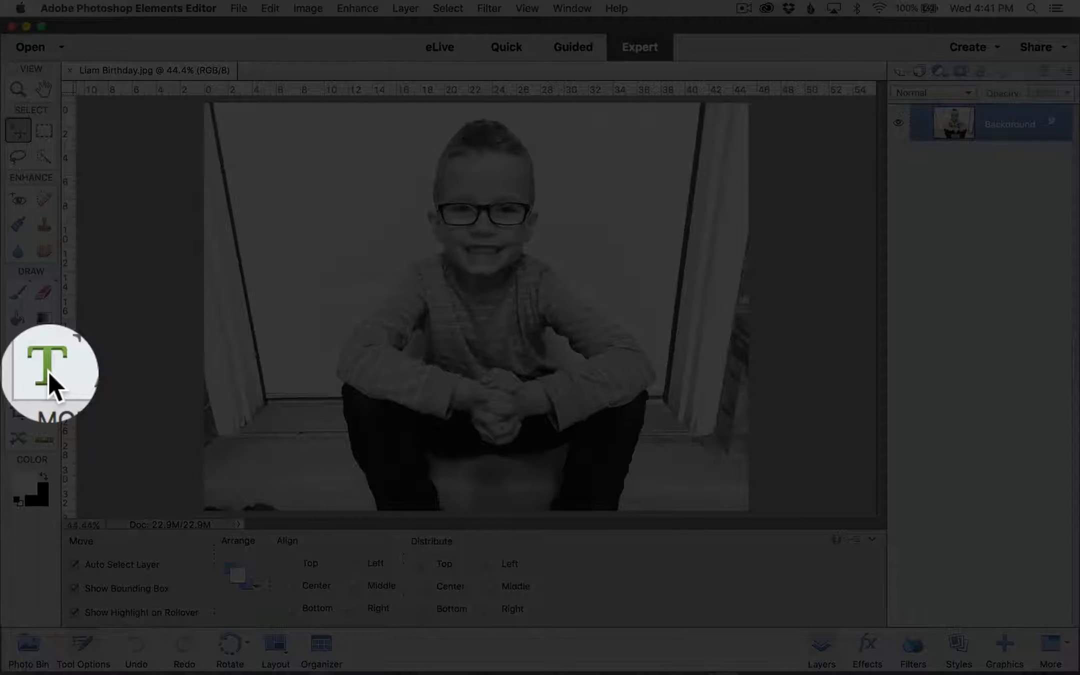
pyautogui.click(48, 376)
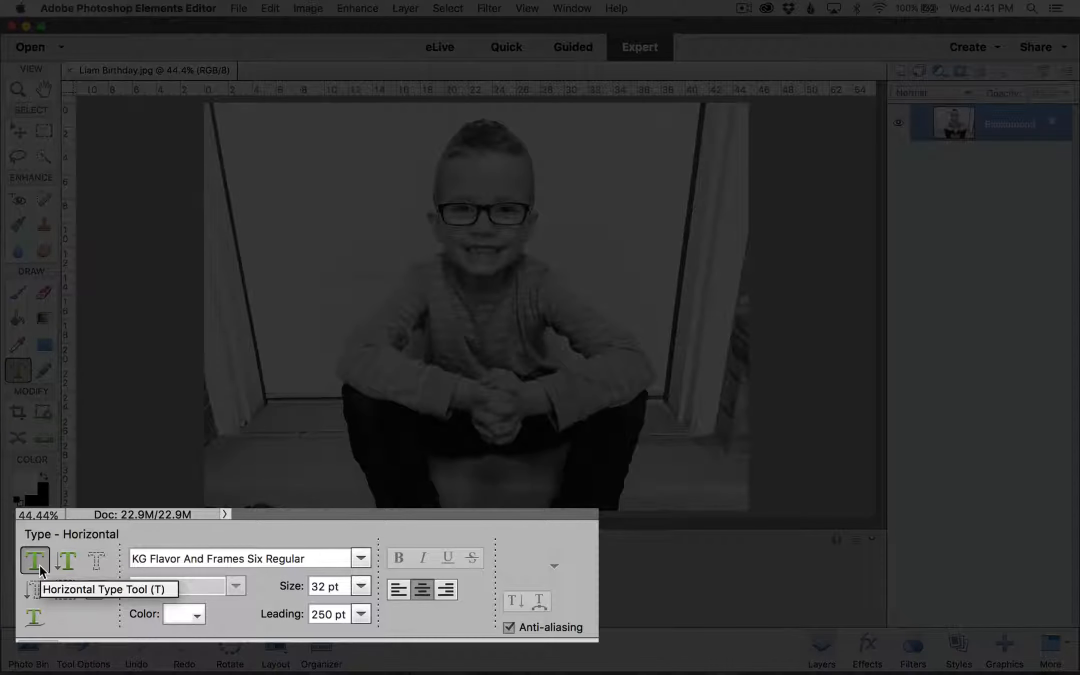
pyautogui.click(309, 558)
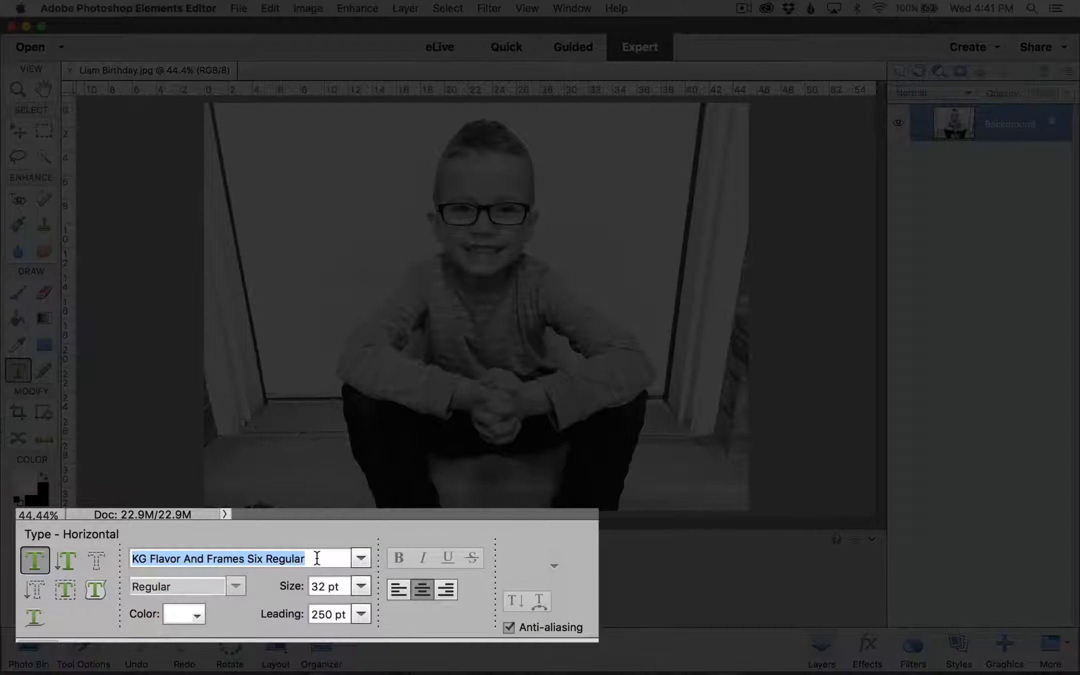
pyautogui.write('KG ')
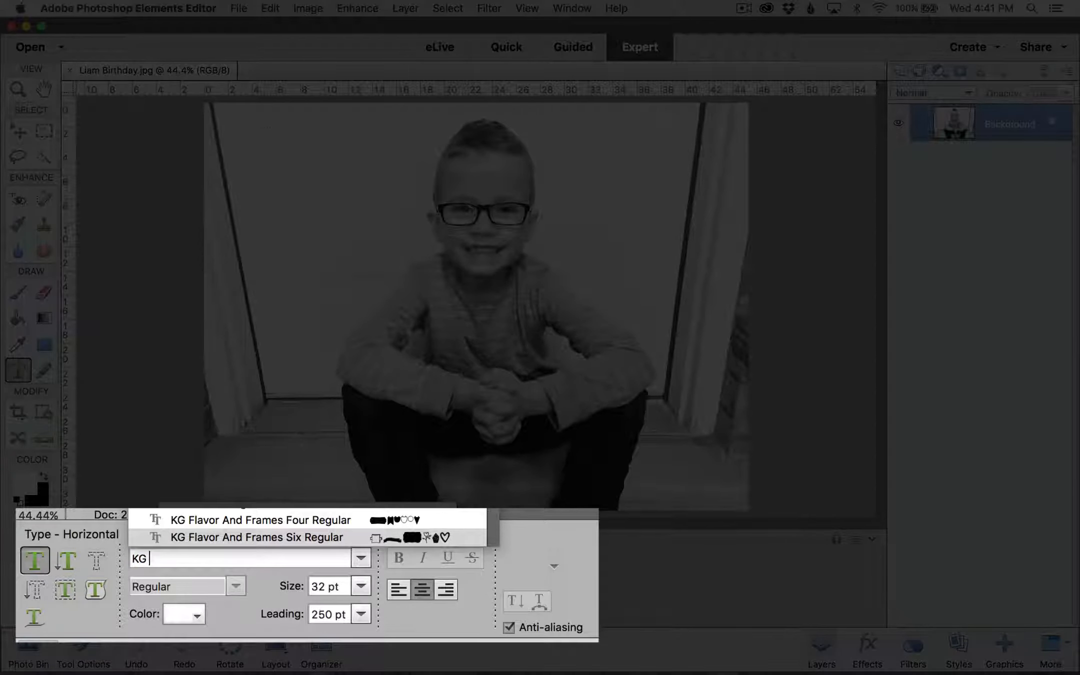
pyautogui.write('Fla')
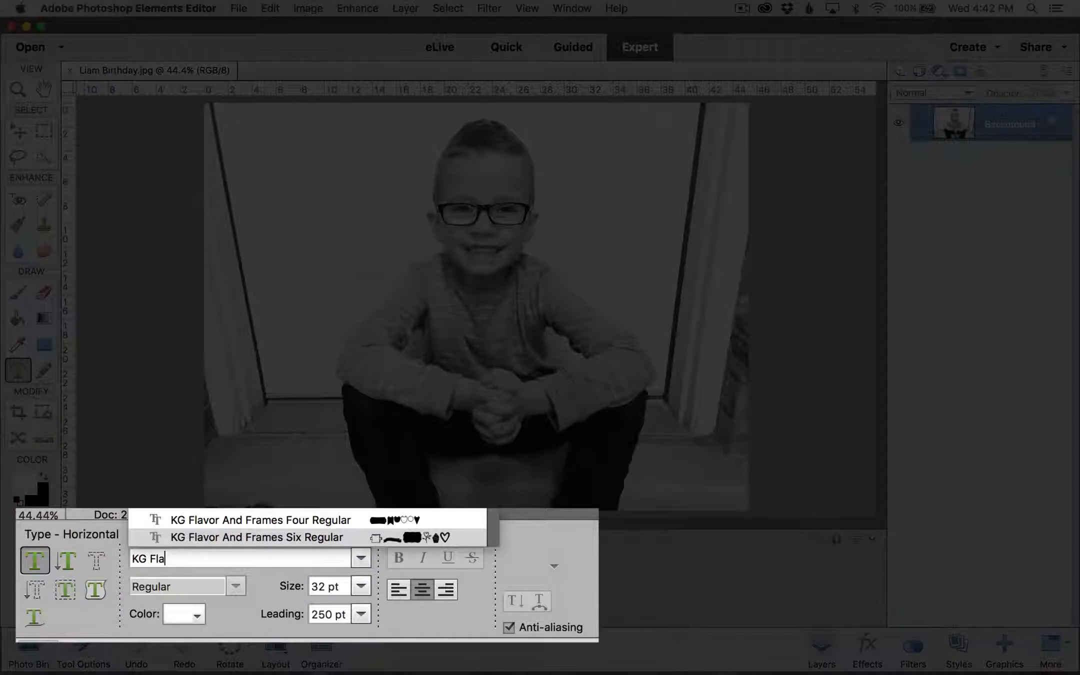
pyautogui.click(333, 538)
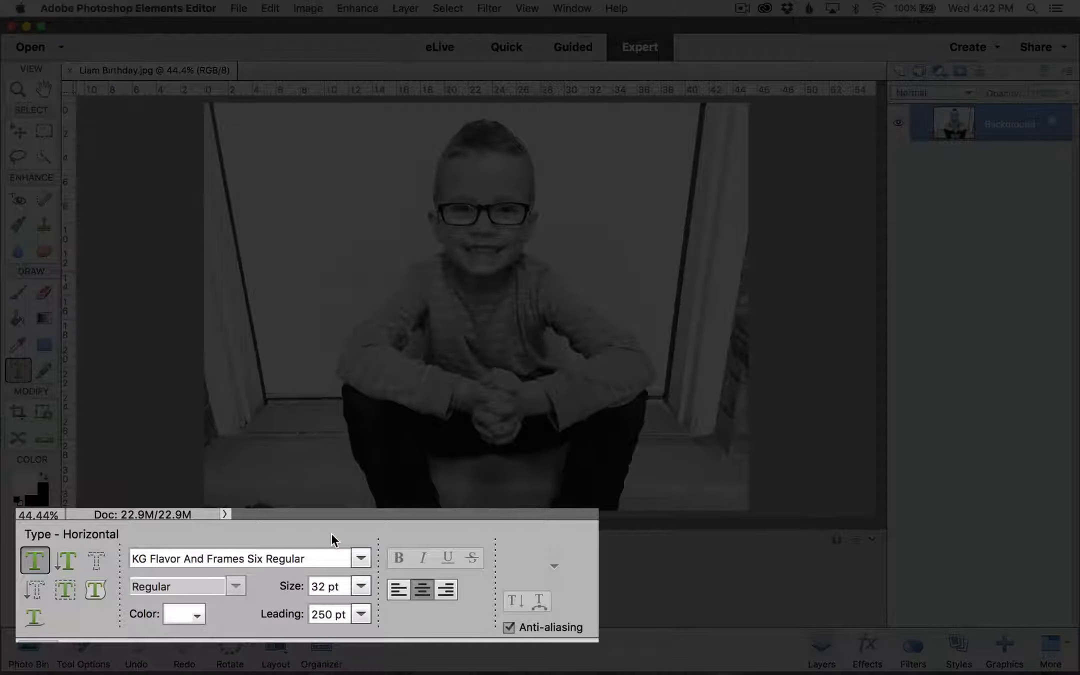
# Step: Set the text size to 602 pt
pyautogui.click(344, 588)
pyautogui.moveTo(343, 589); pyautogui.dragTo(288, 589)
pyautogui.write('602')
pyautogui.press('Return')
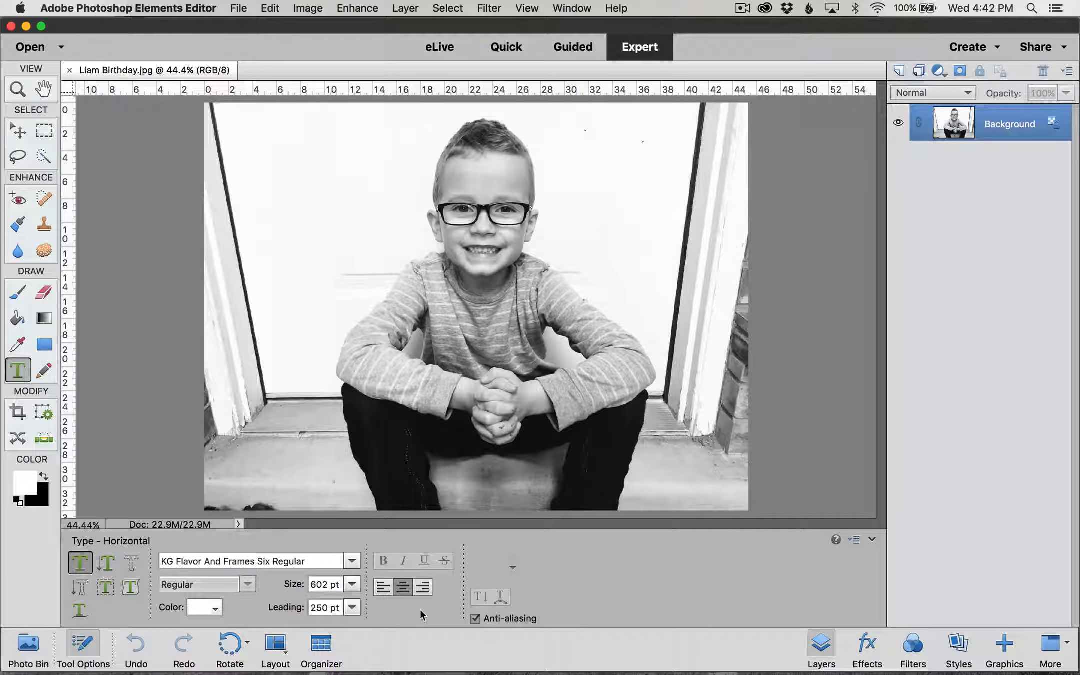
pyautogui.click(217, 610)
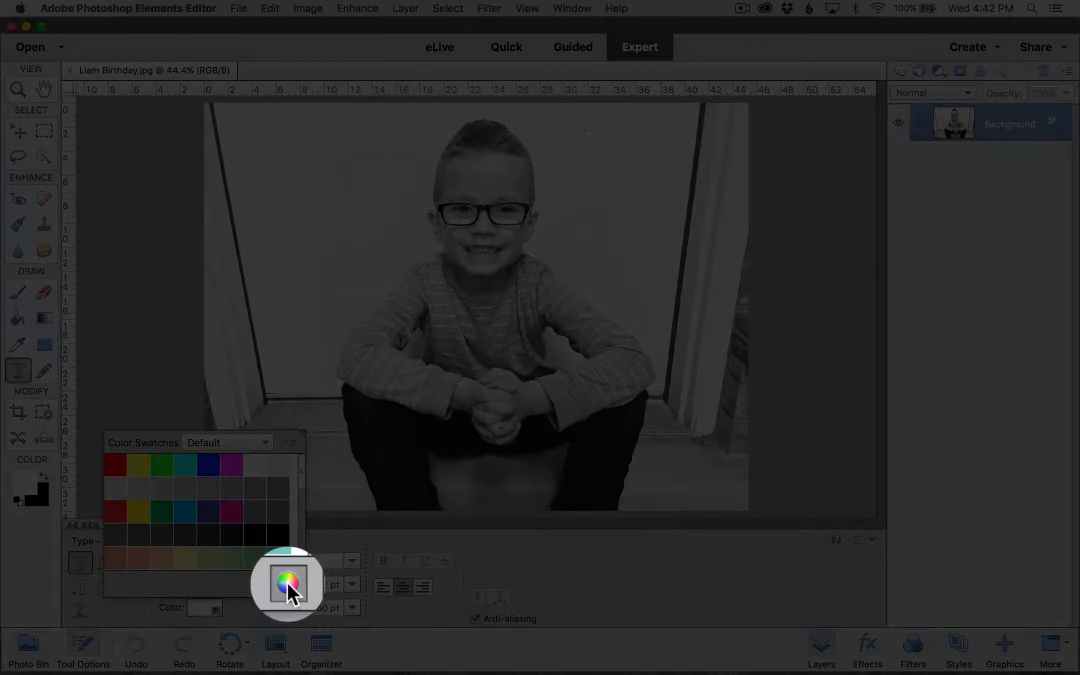
# Step: Set the text colour to black (000000) and start a text layer at the photo's top-left
pyautogui.click(288, 583)
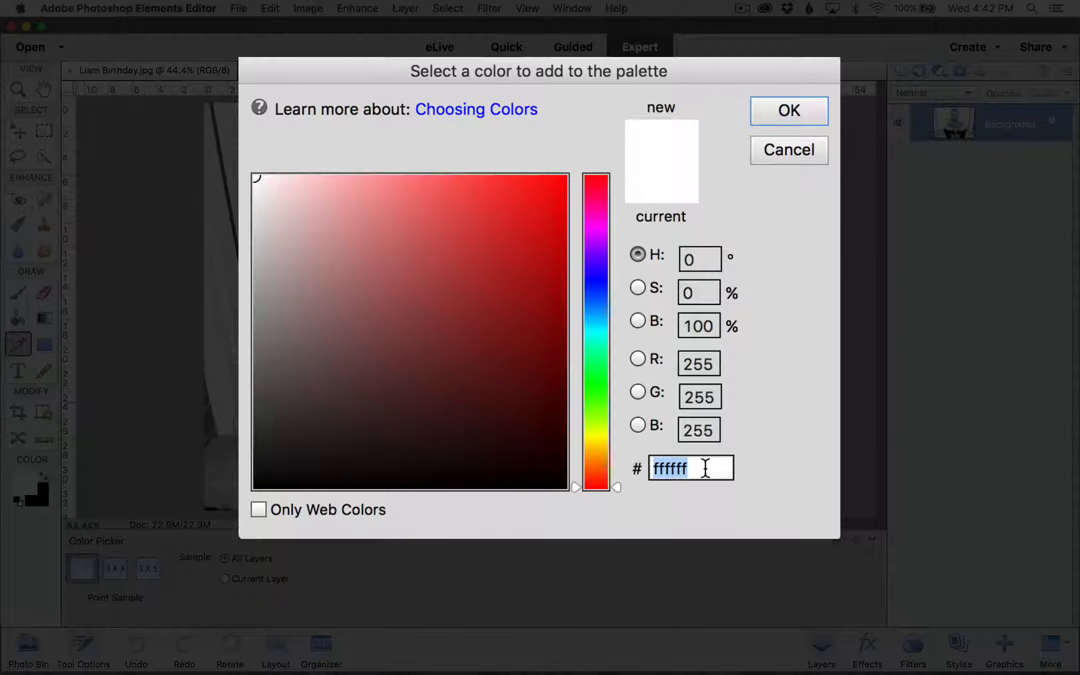
pyautogui.write('000000')
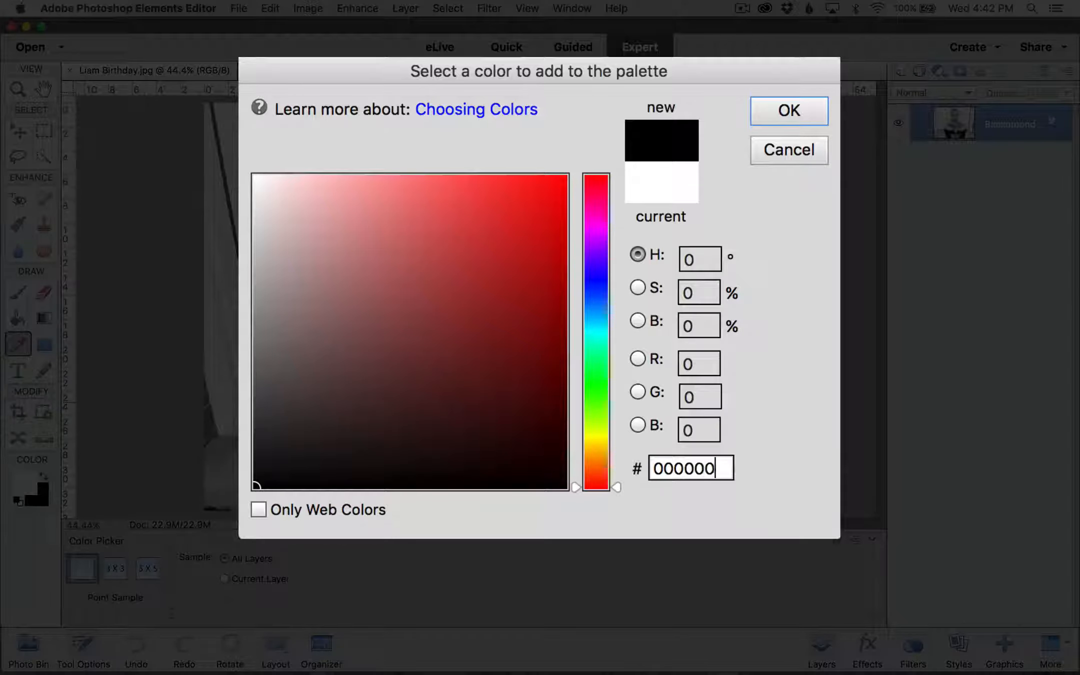
pyautogui.click(806, 107)
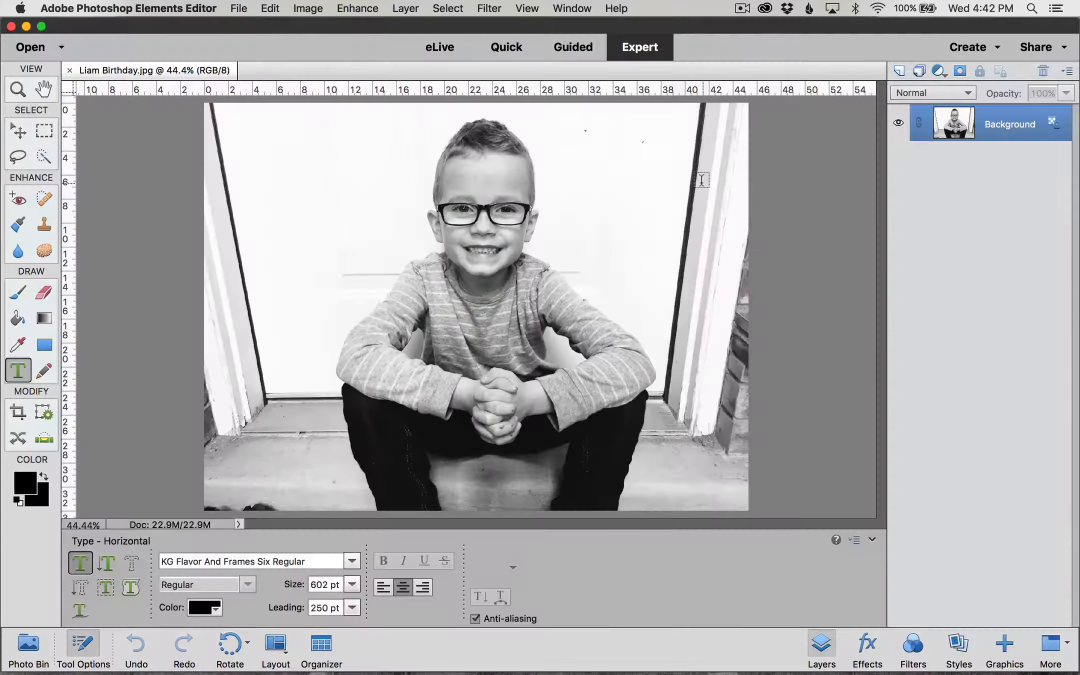
pyautogui.click(257, 140)
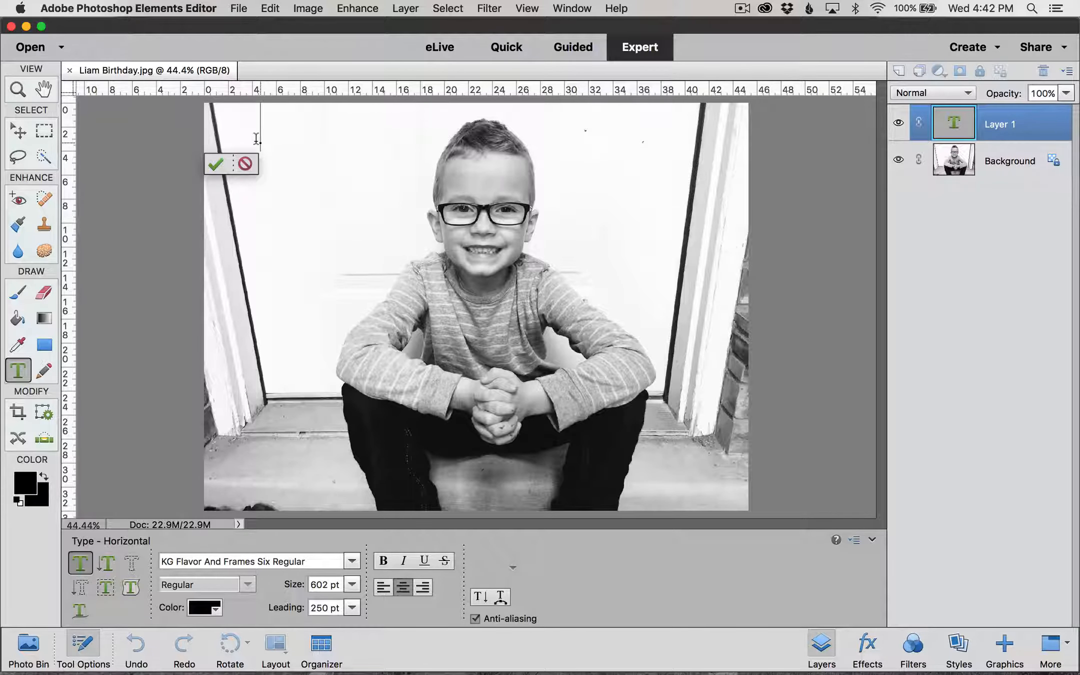
# Step: Type and commit the banner glyph, then move it into the photo's upper-left corner
pyautogui.write('a')
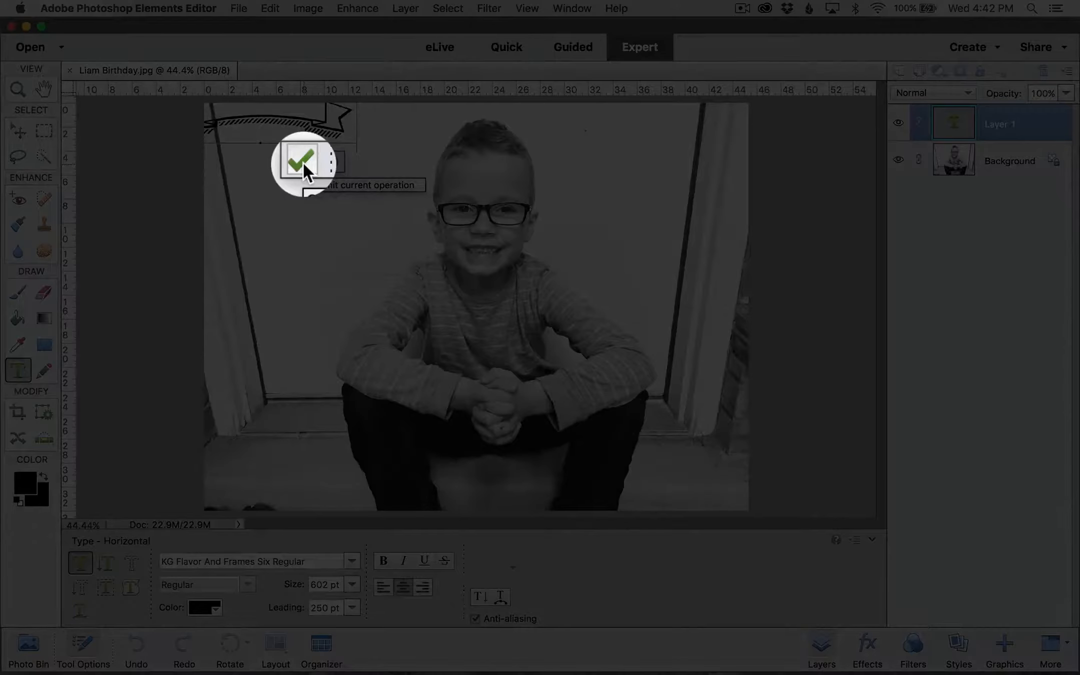
pyautogui.click(303, 161)
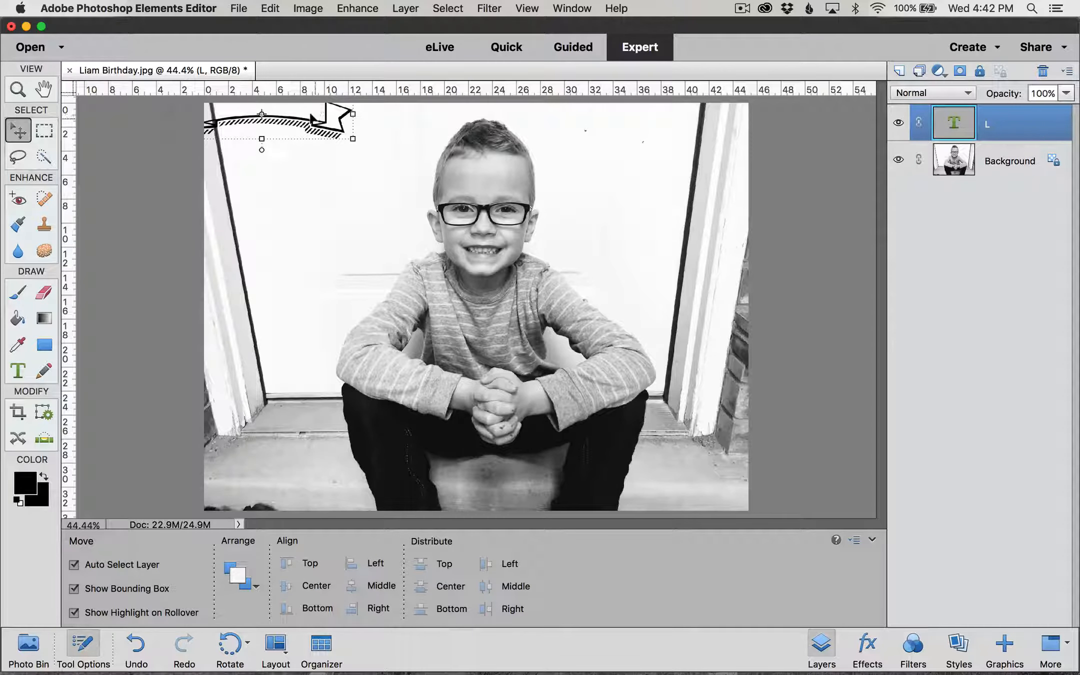
pyautogui.moveTo(311, 116); pyautogui.dragTo(370, 151)
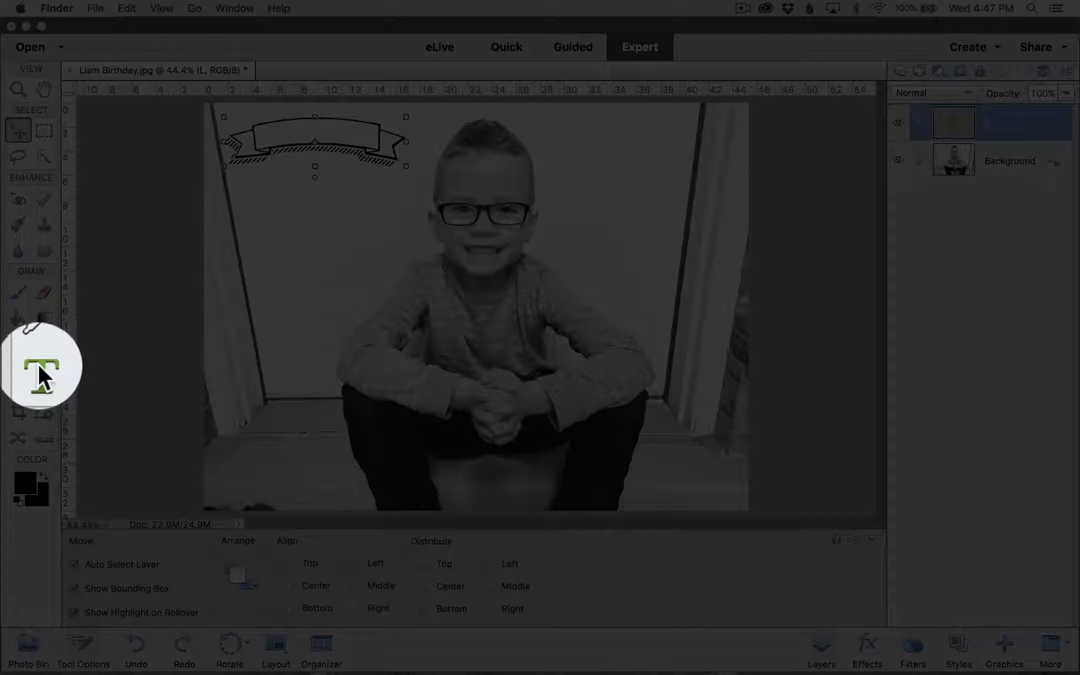
# Step: Start a second text layer below the banner using the Kristina Regular font
pyautogui.click(29, 363)
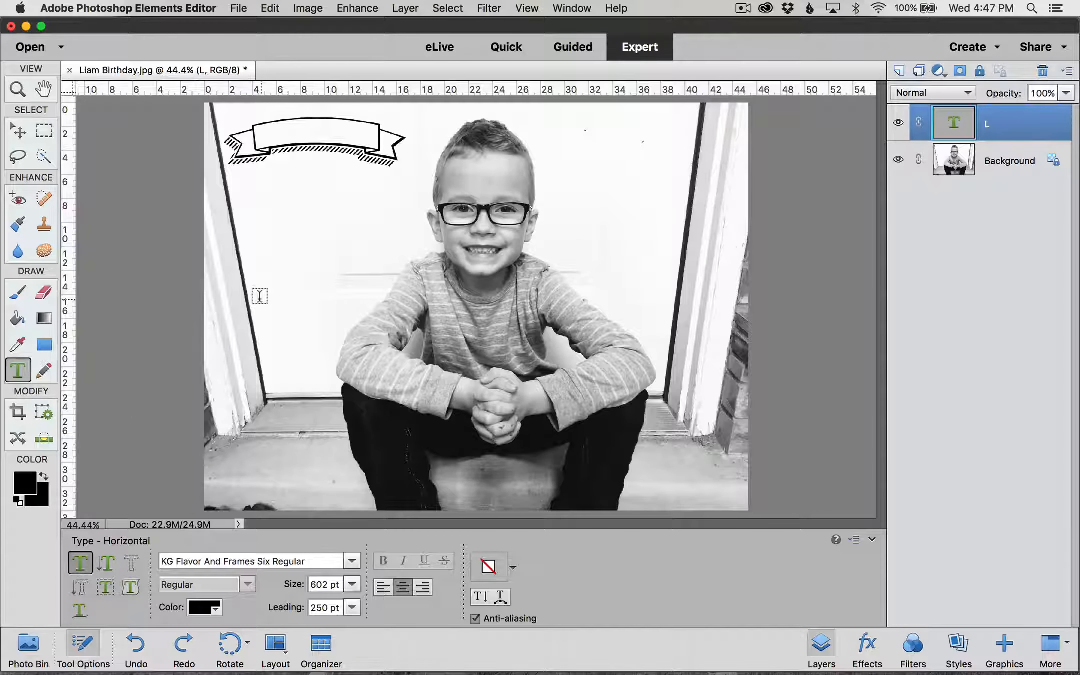
pyautogui.click(260, 296)
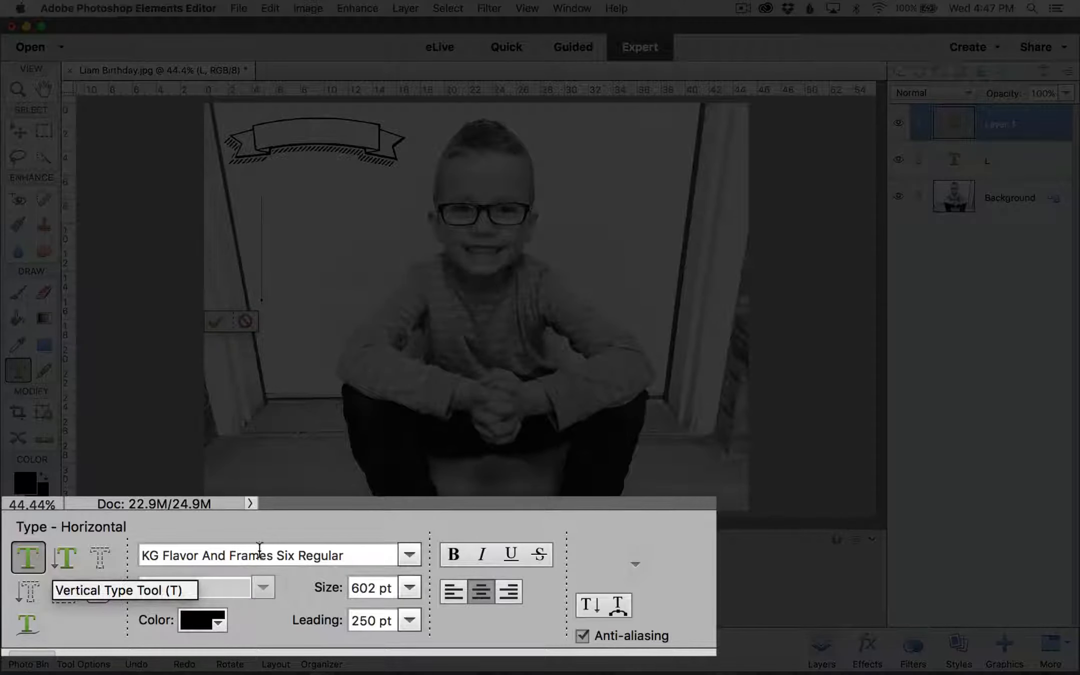
pyautogui.moveTo(361, 555); pyautogui.dragTo(134, 555)
pyautogui.write('K')
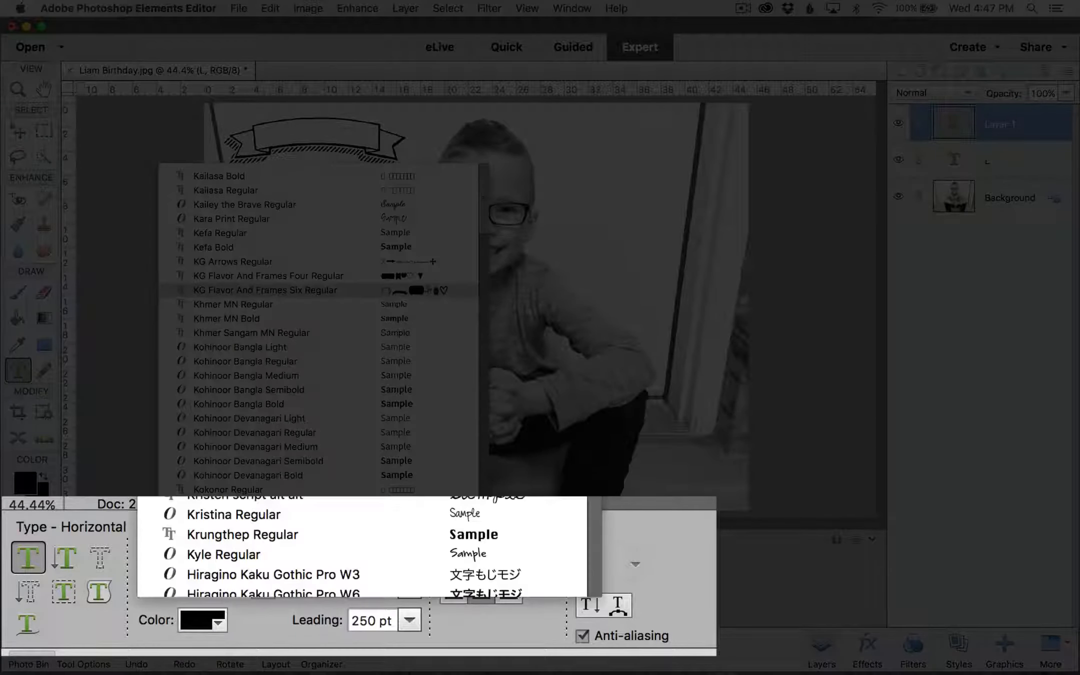
pyautogui.write('ristina')
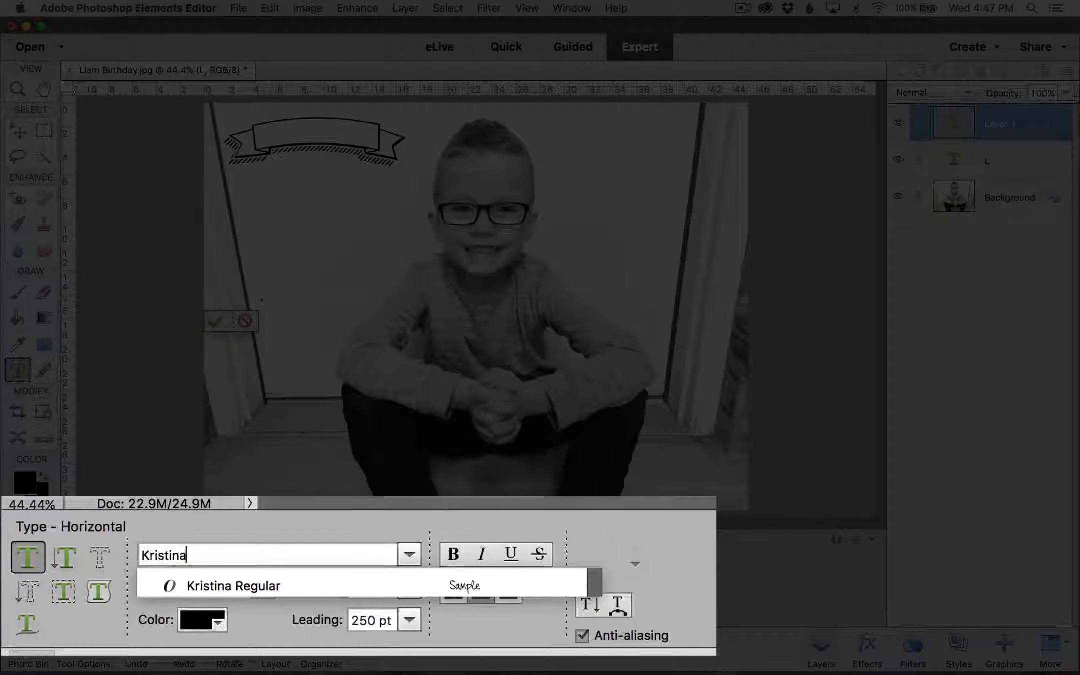
pyautogui.click(246, 582)
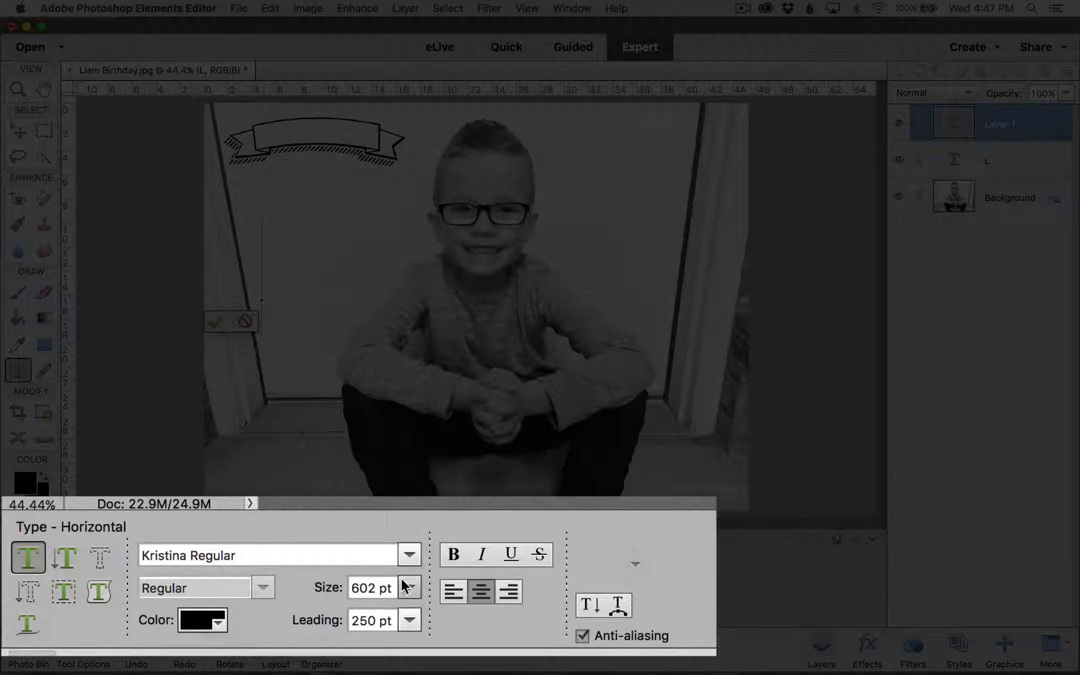
# Step: Set the text size to 124 pt and type 'Birthday Boy!'
pyautogui.moveTo(389, 588); pyautogui.dragTo(301, 588)
pyautogui.write('124')
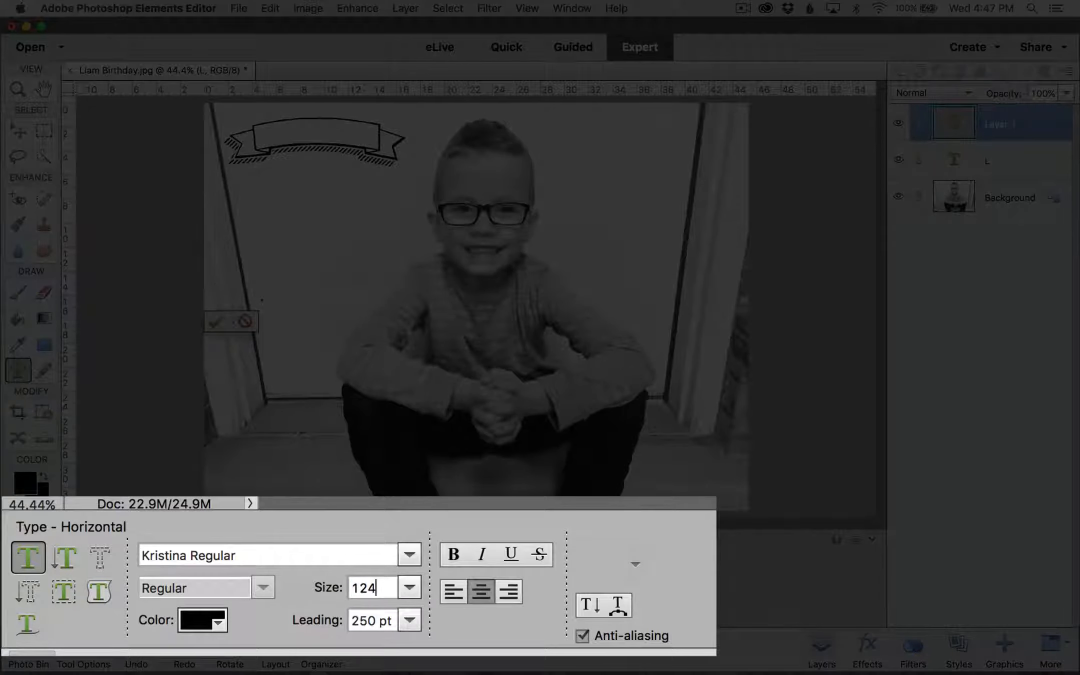
pyautogui.press('Tab')
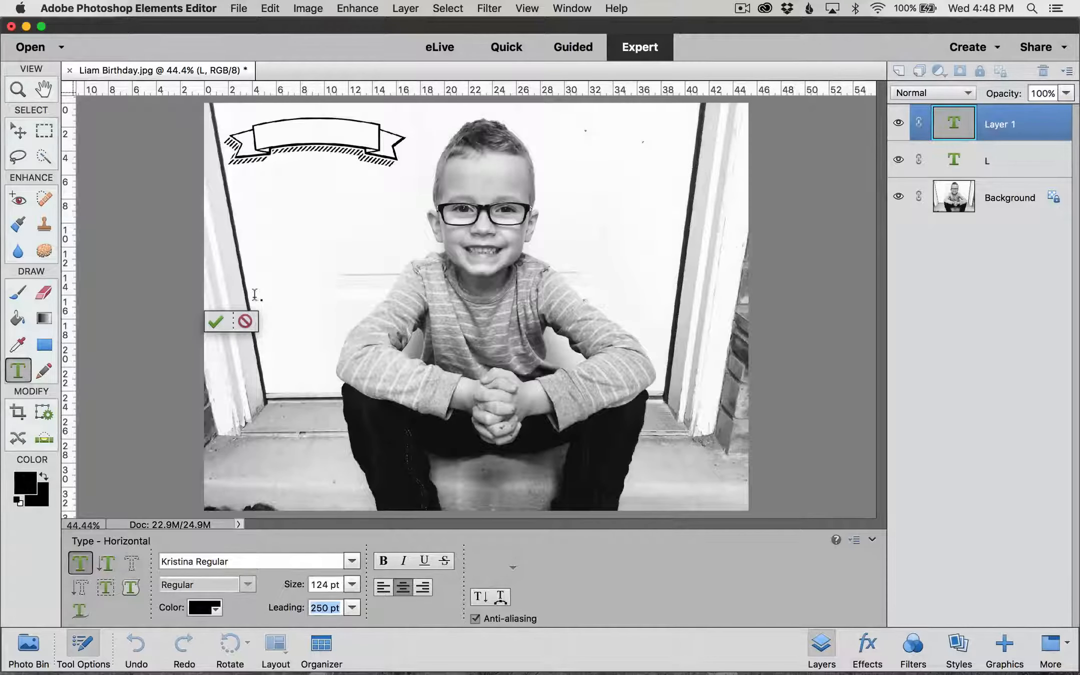
pyautogui.press('Return')
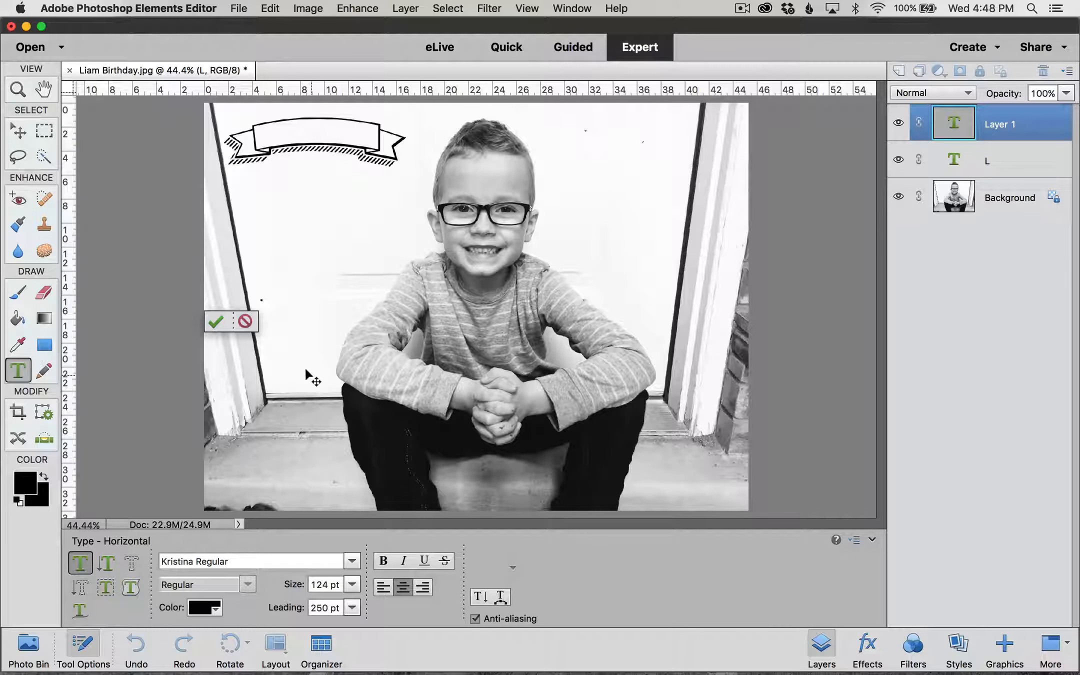
pyautogui.write('Birthday Boy')
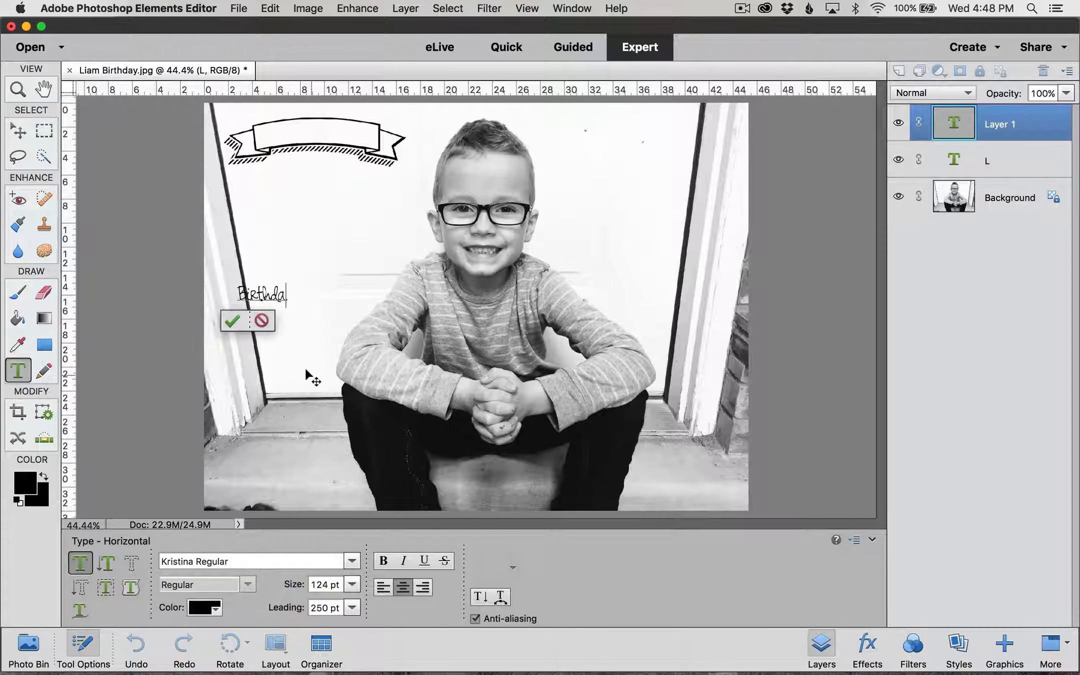
pyautogui.write('!')
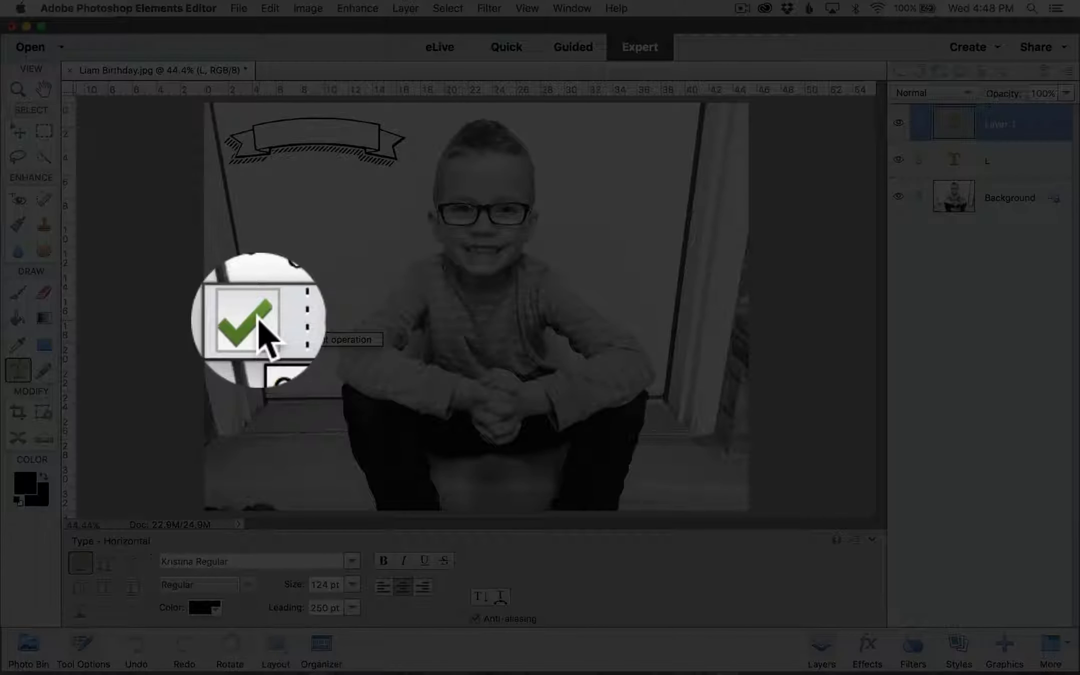
# Step: Commit 'Birthday Boy!' and position it inside the ribbon banner, nudged slightly down
pyautogui.click(252, 316)
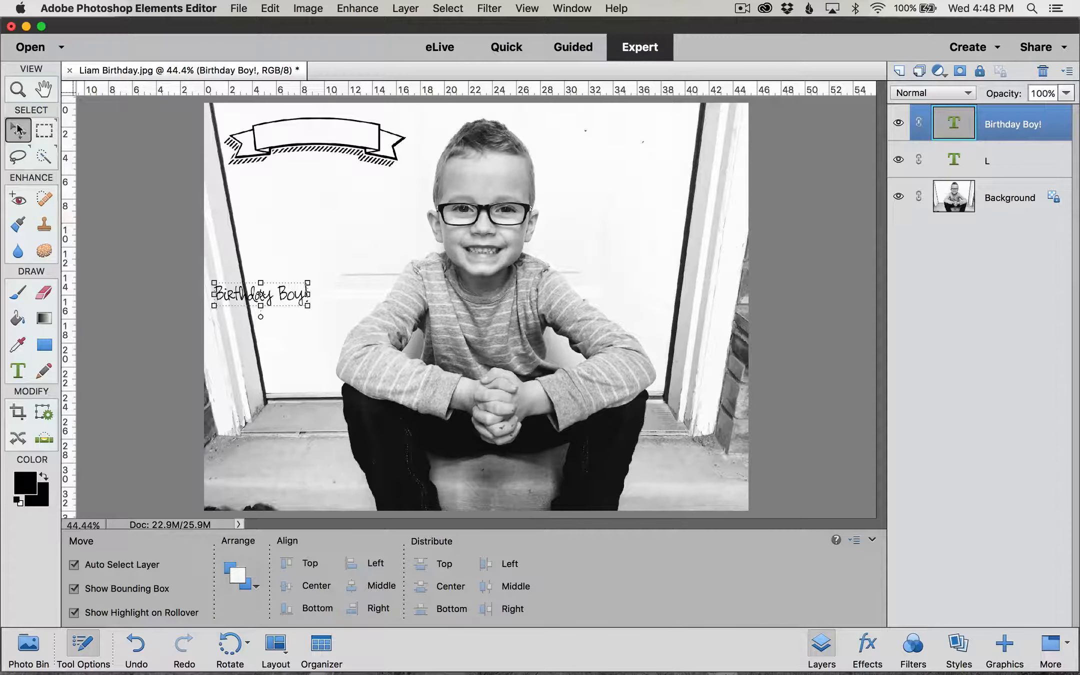
pyautogui.moveTo(280, 295); pyautogui.dragTo(331, 140)
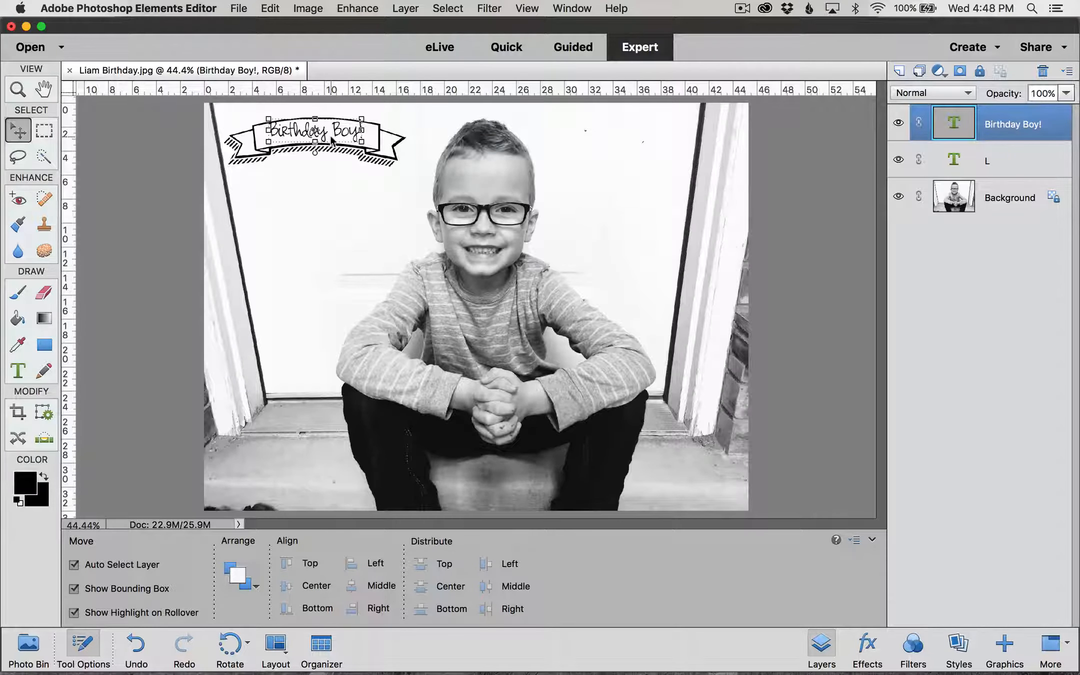
pyautogui.press('Down')
pyautogui.press('Down')
pyautogui.press('Down')
pyautogui.press('Down')
pyautogui.press('Down')
pyautogui.press('Down')
pyautogui.press('Down')
pyautogui.press('Down')
pyautogui.press('Down')
pyautogui.press('Down')
pyautogui.press('Down')
pyautogui.press('Down')
pyautogui.press('Down')
pyautogui.press('Down')
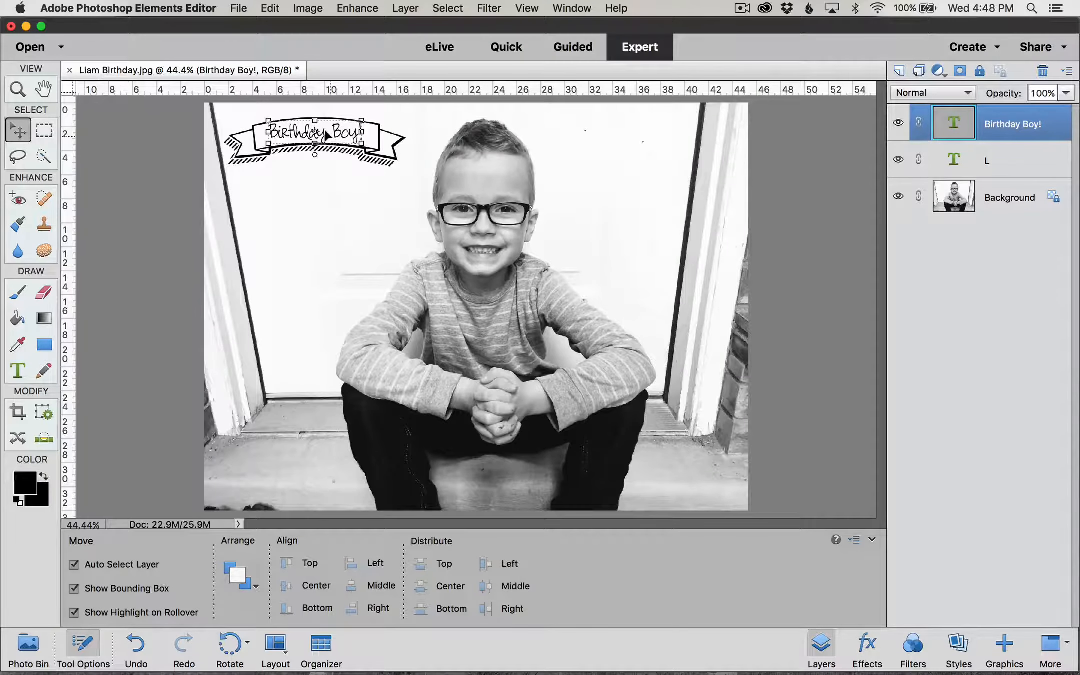
pyautogui.click(340, 164)
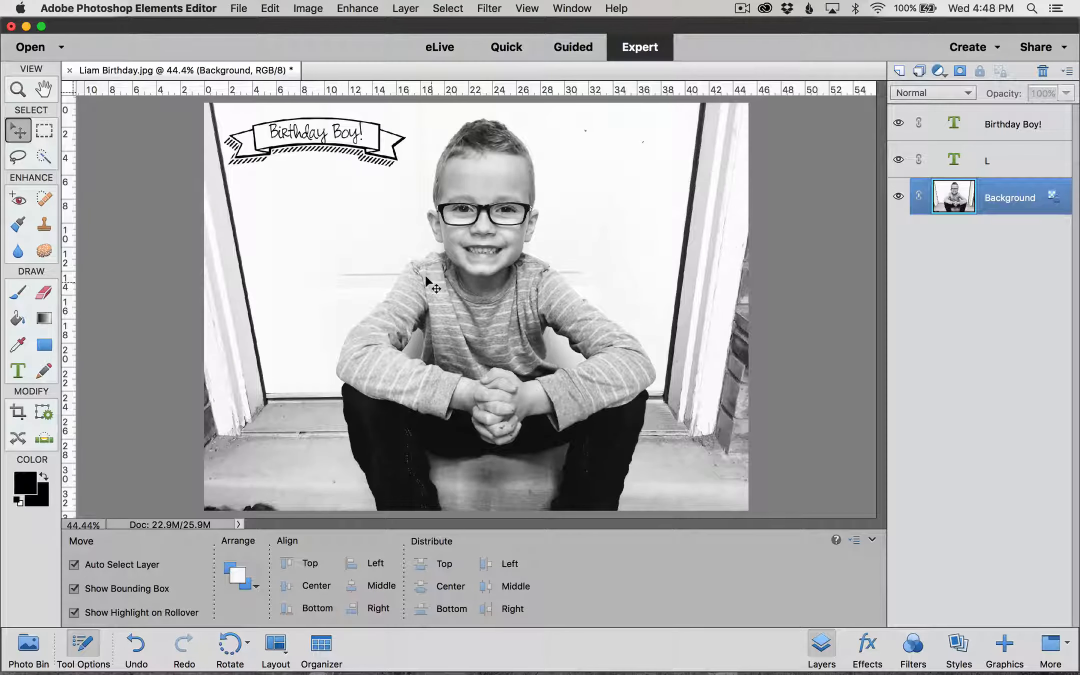
pyautogui.click(322, 132)
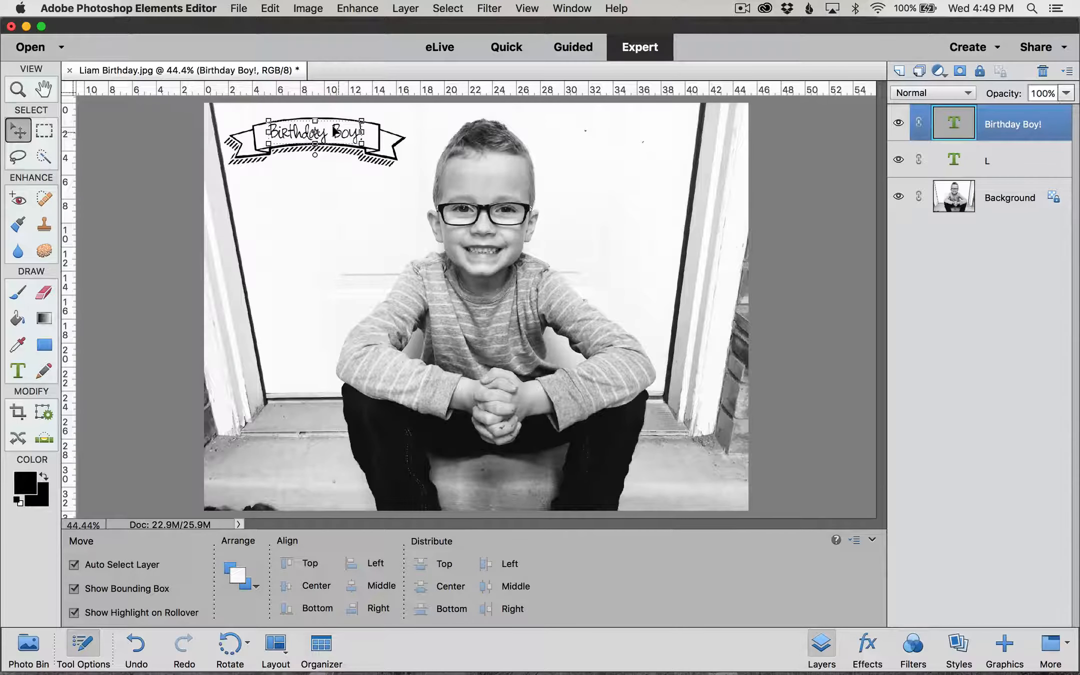
pyautogui.moveTo(331, 127); pyautogui.dragTo(320, 210)
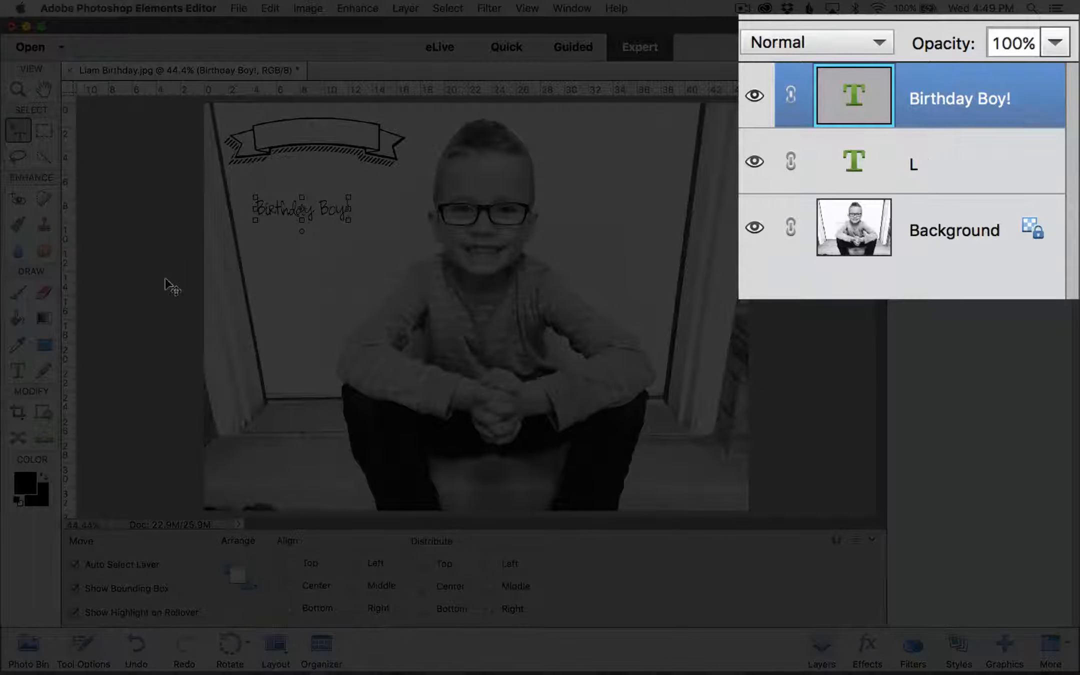
pyautogui.press('super')
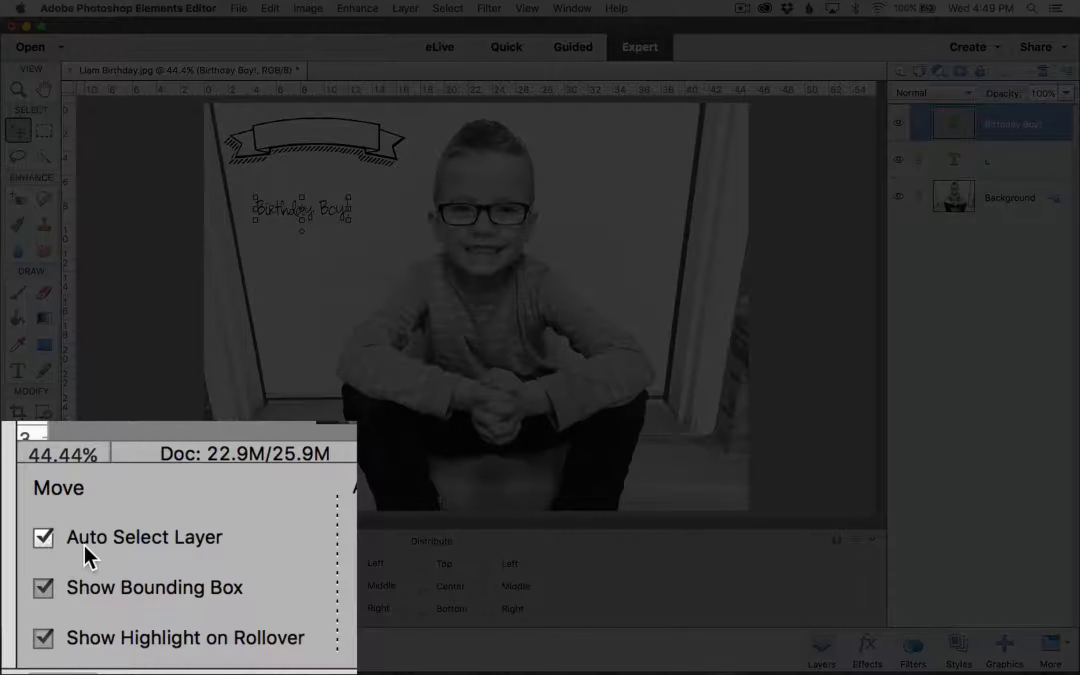
pyautogui.click(79, 547)
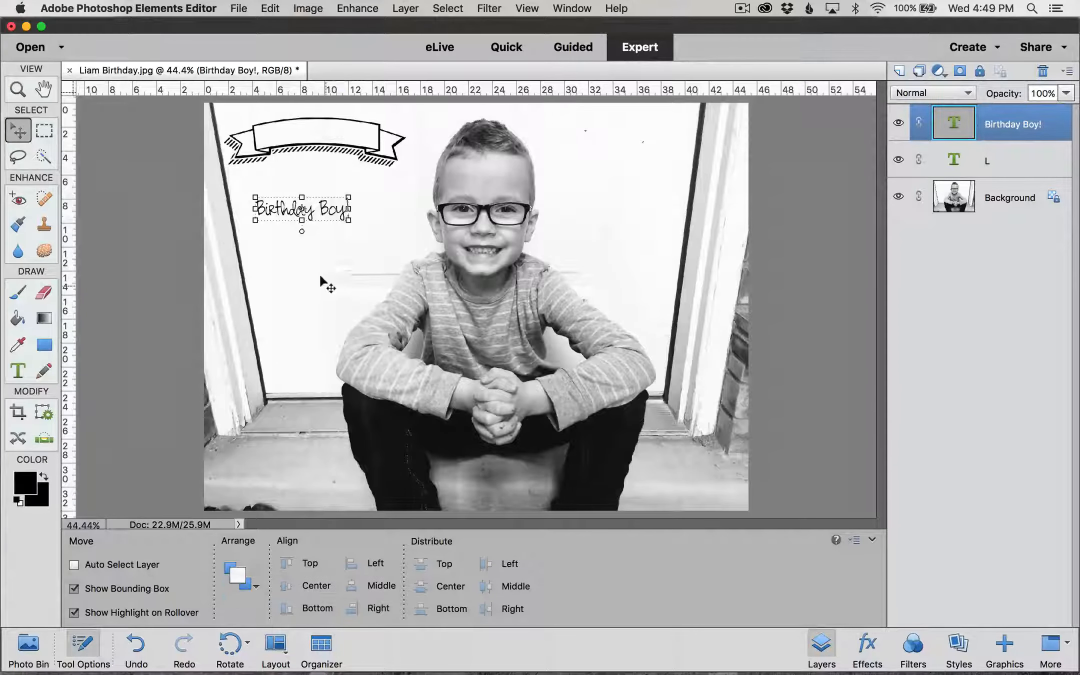
pyautogui.moveTo(329, 211); pyautogui.dragTo(338, 135)
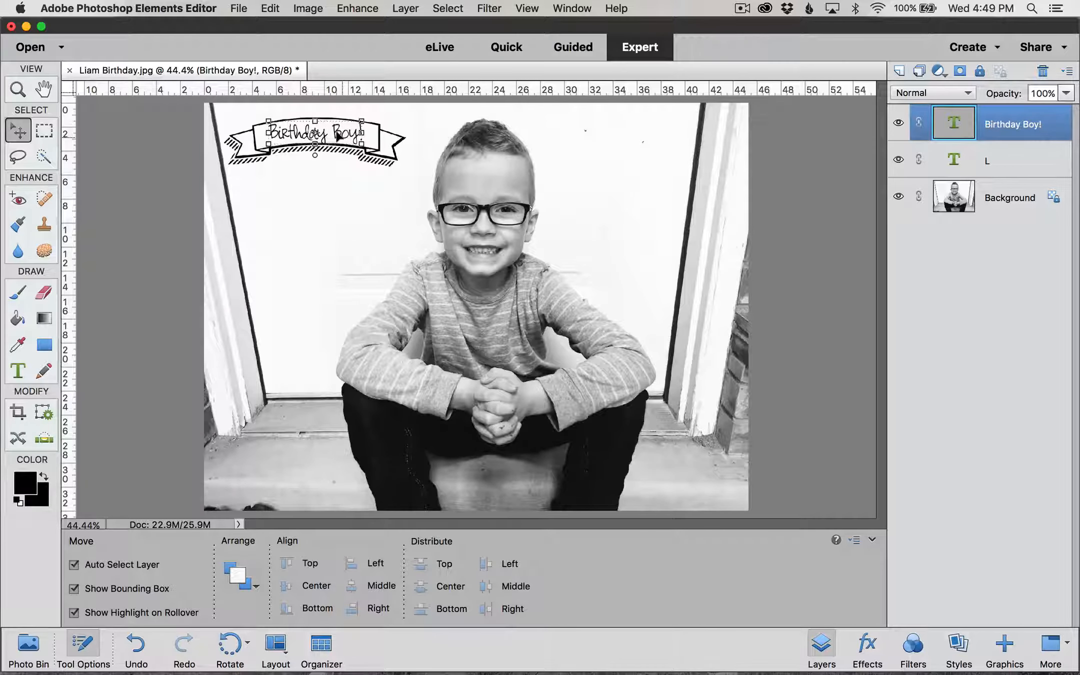
pyautogui.click(364, 218)
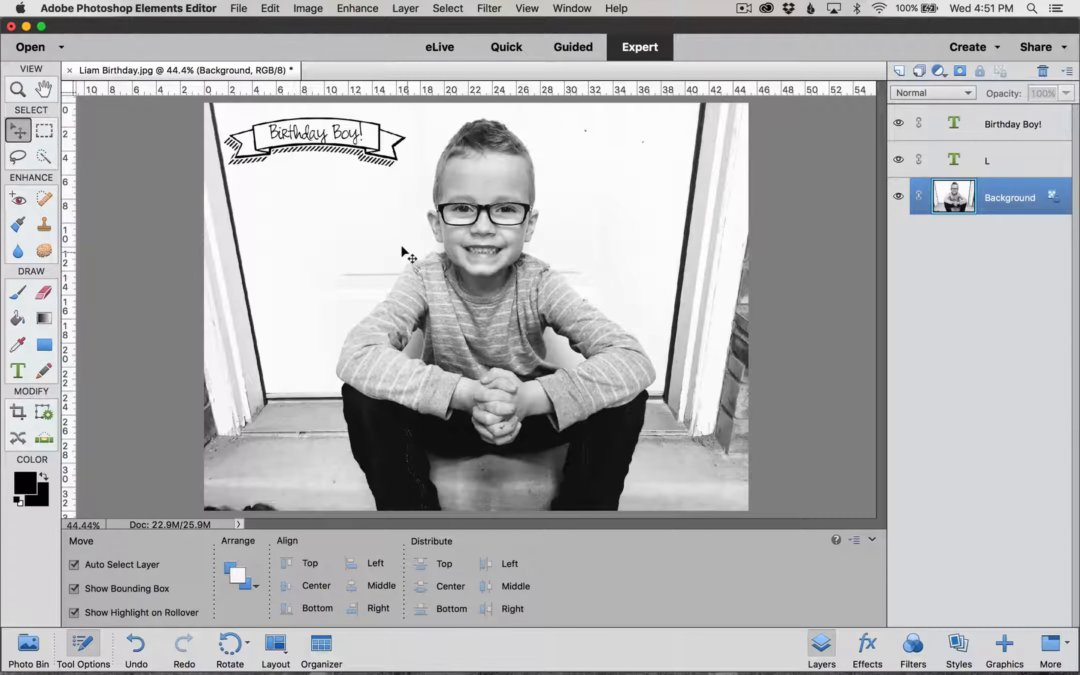
pyautogui.click(71, 71)
# Step: Close the birthday photo without saving and open biking layout in progress.psd
pyautogui.click(509, 247)
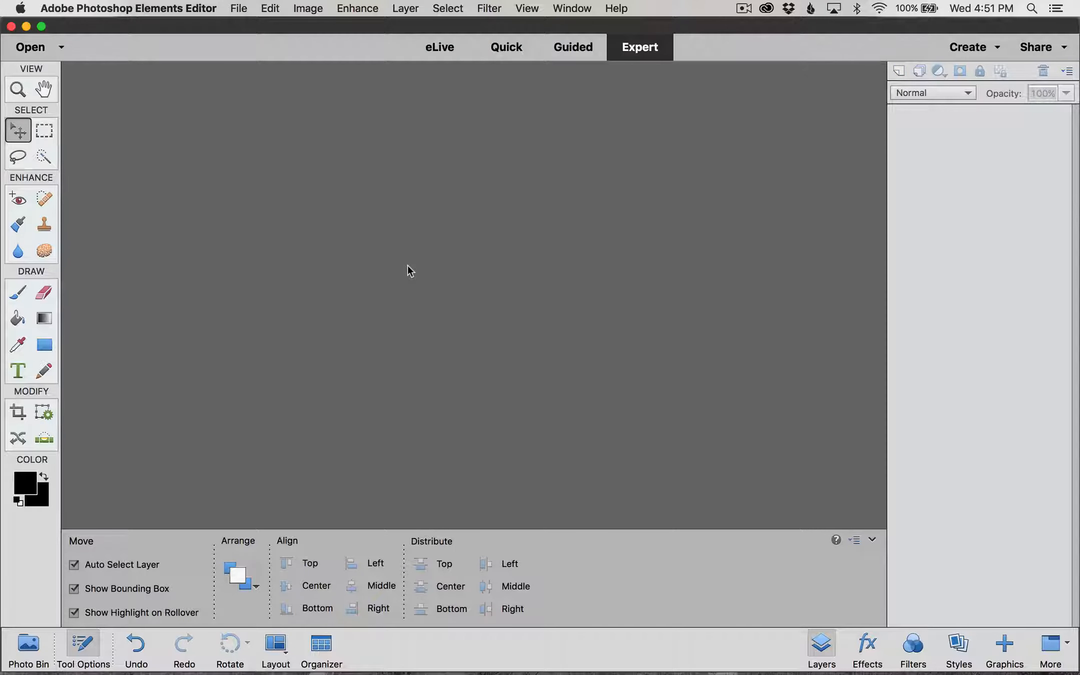
pyautogui.click(240, 8)
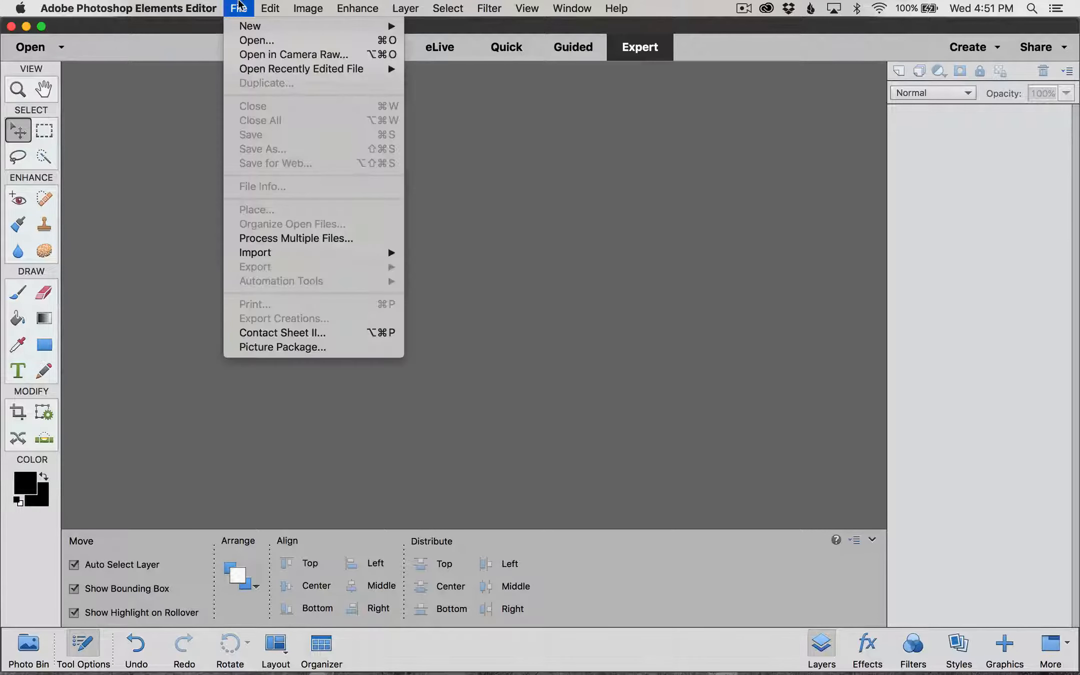
pyautogui.click(253, 41)
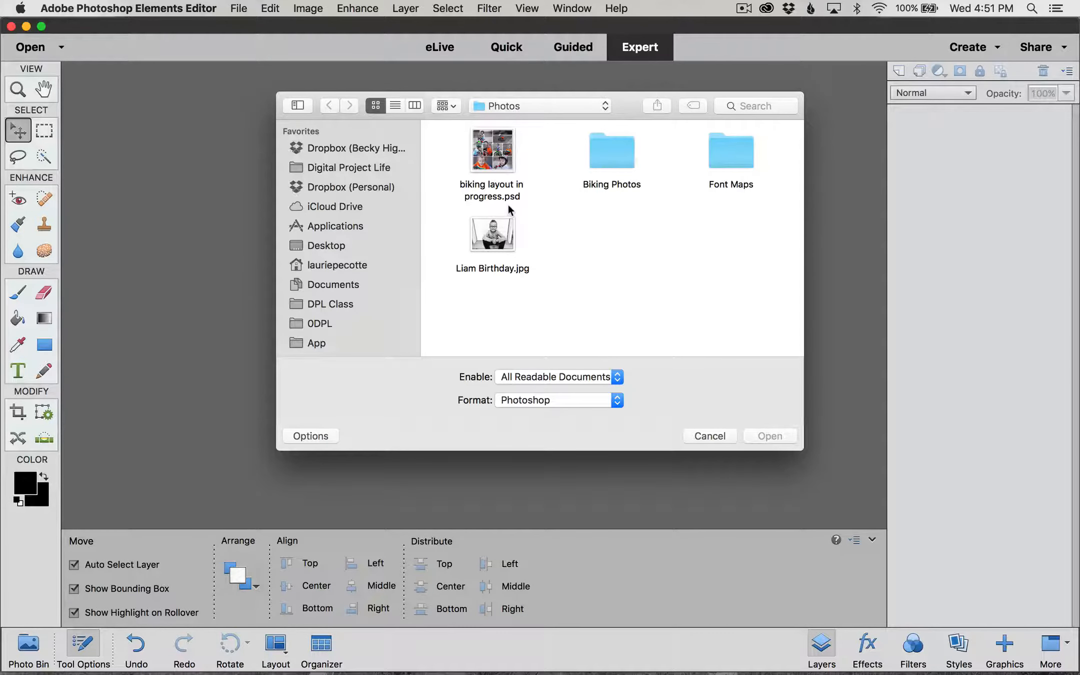
pyautogui.doubleClick(506, 198)
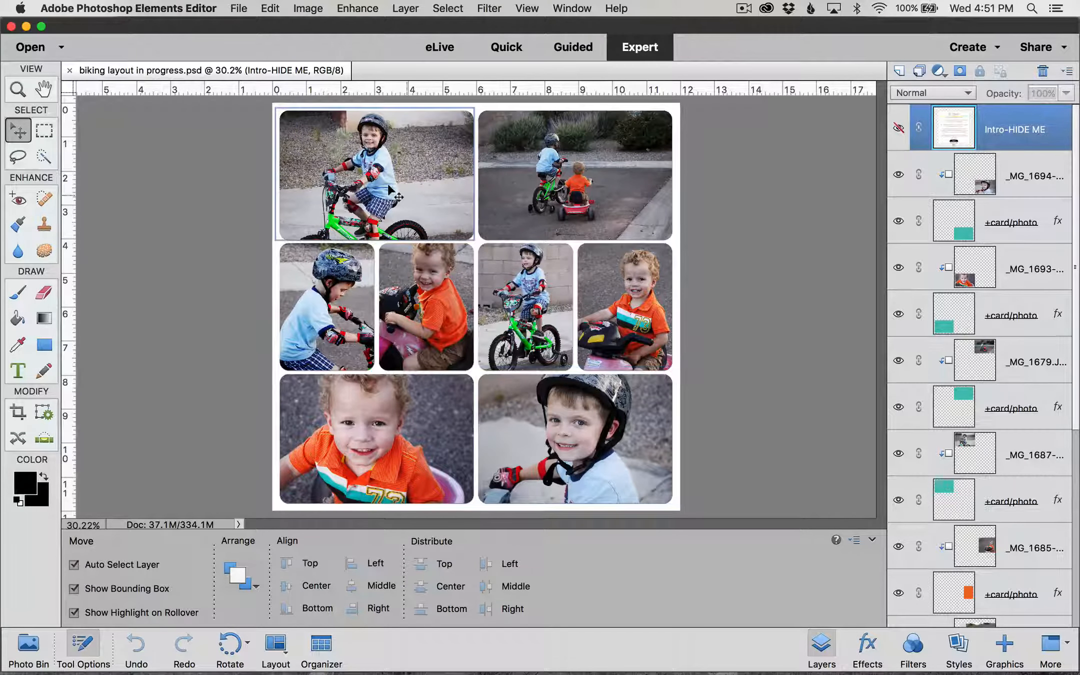
# Step: Select the top-left green-bike photo's layer and zoom to 100% on its corner
pyautogui.click(312, 143)
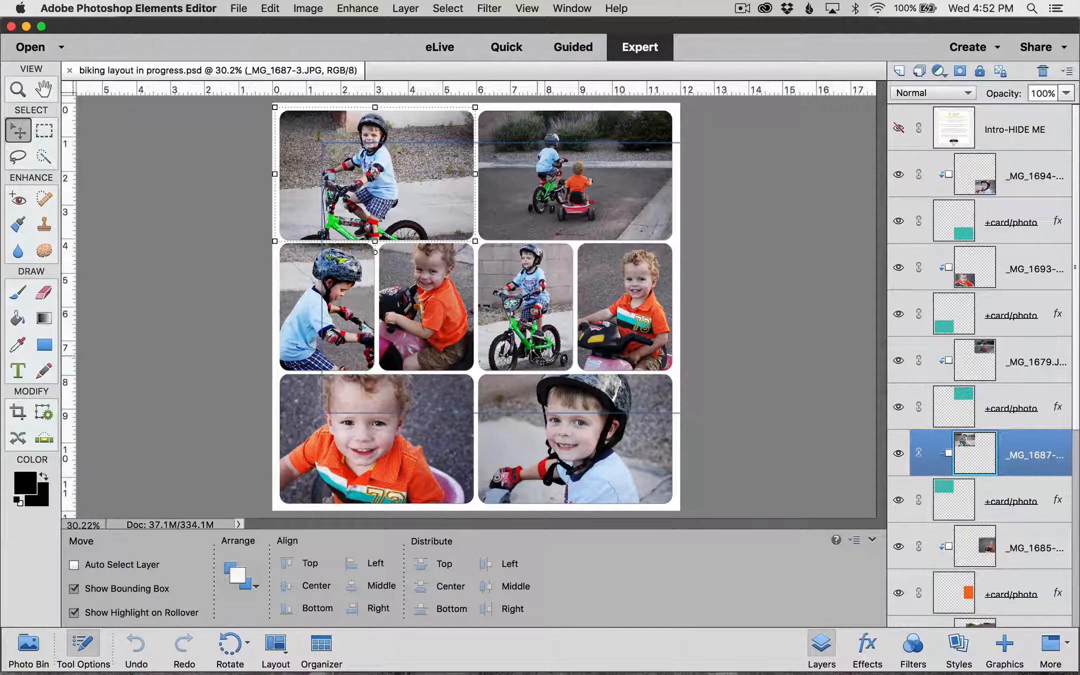
pyautogui.press('super+equal')
pyautogui.press('super+equal')
pyautogui.press('super+equal')
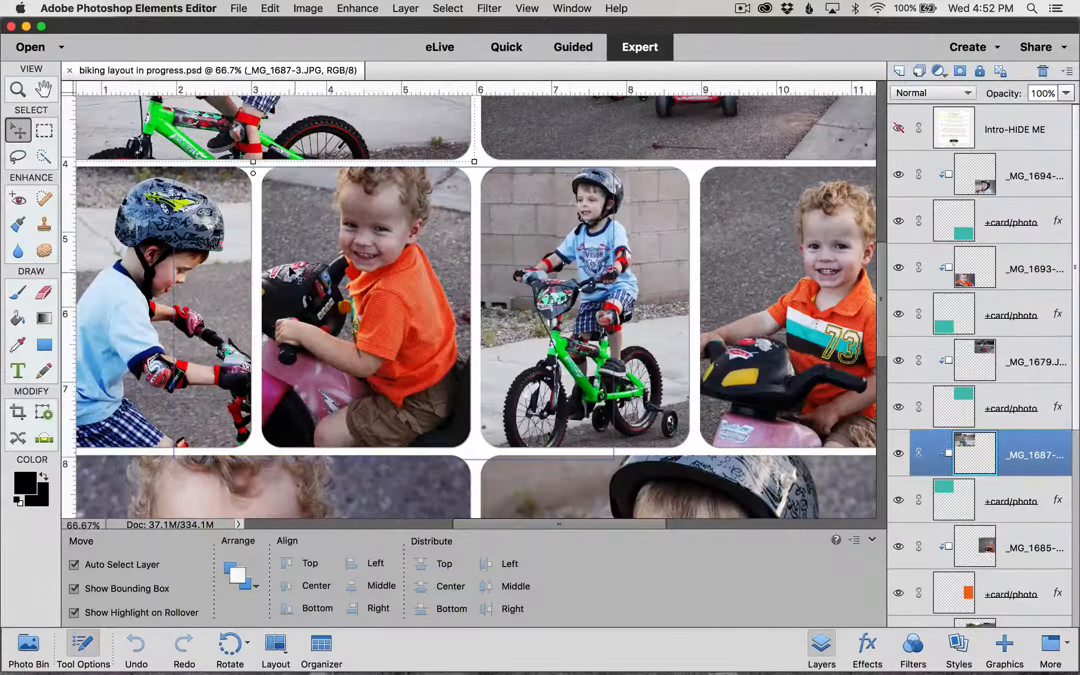
pyautogui.scroll(10, 288, 266)
pyautogui.hscroll(-5, 289, 266)
pyautogui.press('super+equal')
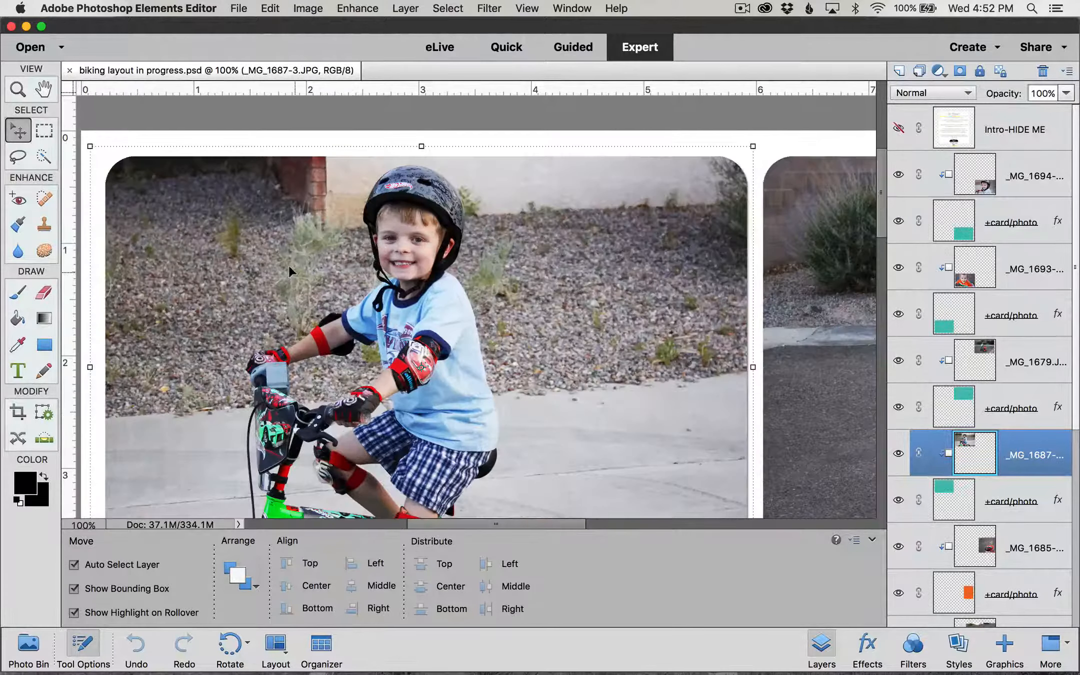
pyautogui.scroll(3, 288, 266)
pyautogui.hscroll(-5, 288, 266)
pyautogui.scroll(-2, 288, 270)
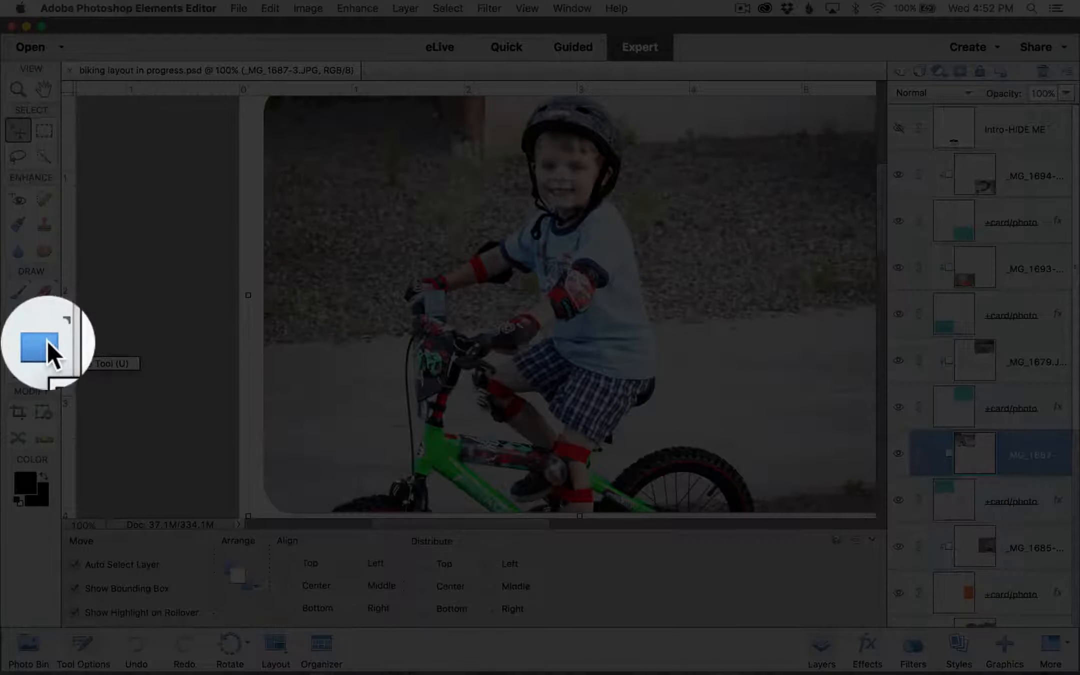
# Step: Choose the Custom Shape tool with the octagon shape from the Signs set
pyautogui.click(47, 344)
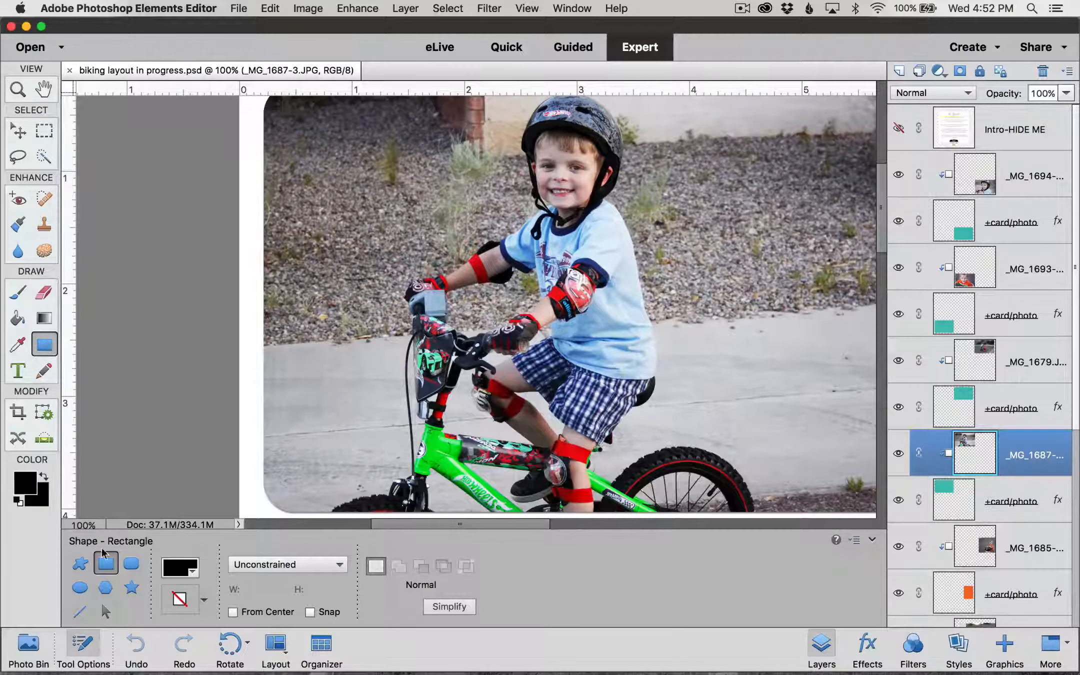
pyautogui.click(81, 565)
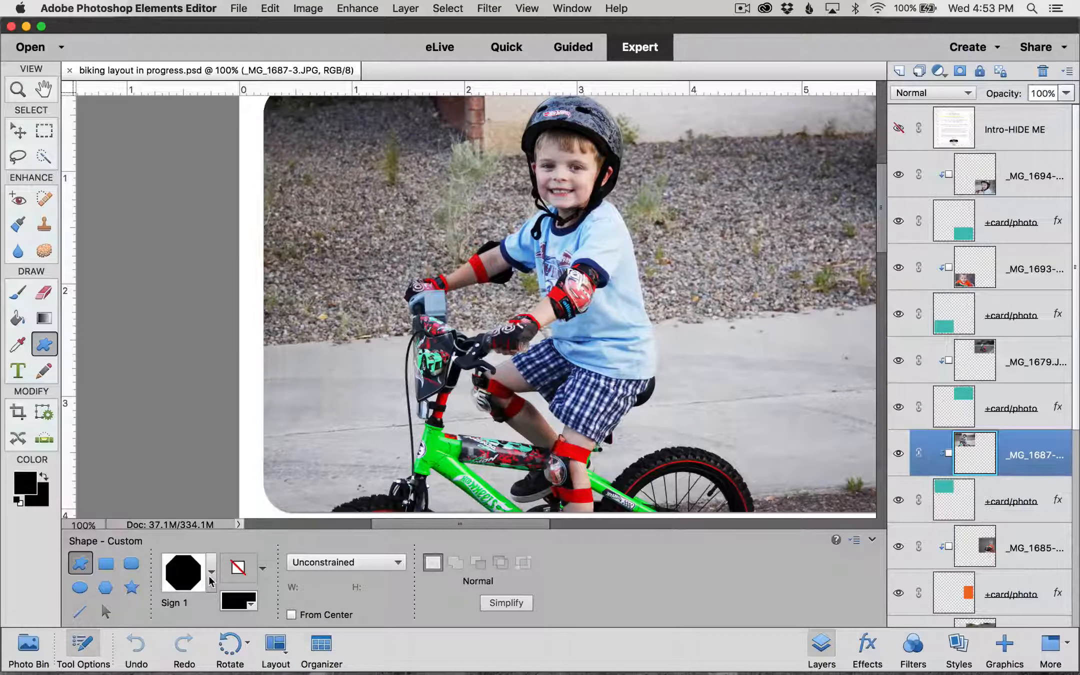
pyautogui.click(211, 575)
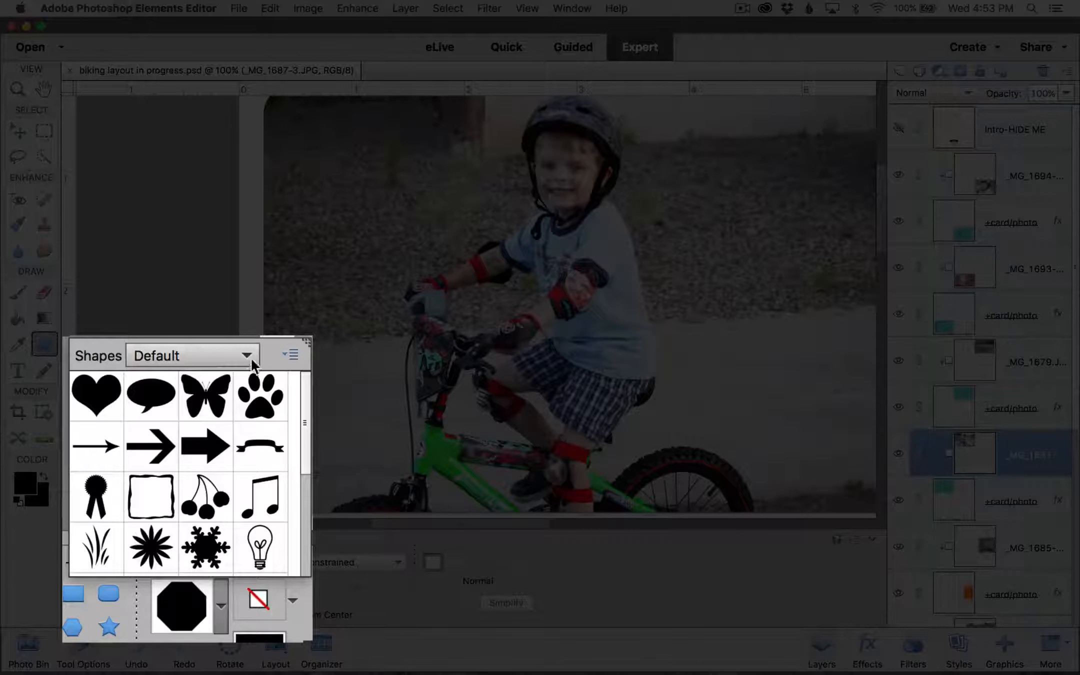
pyautogui.click(228, 394)
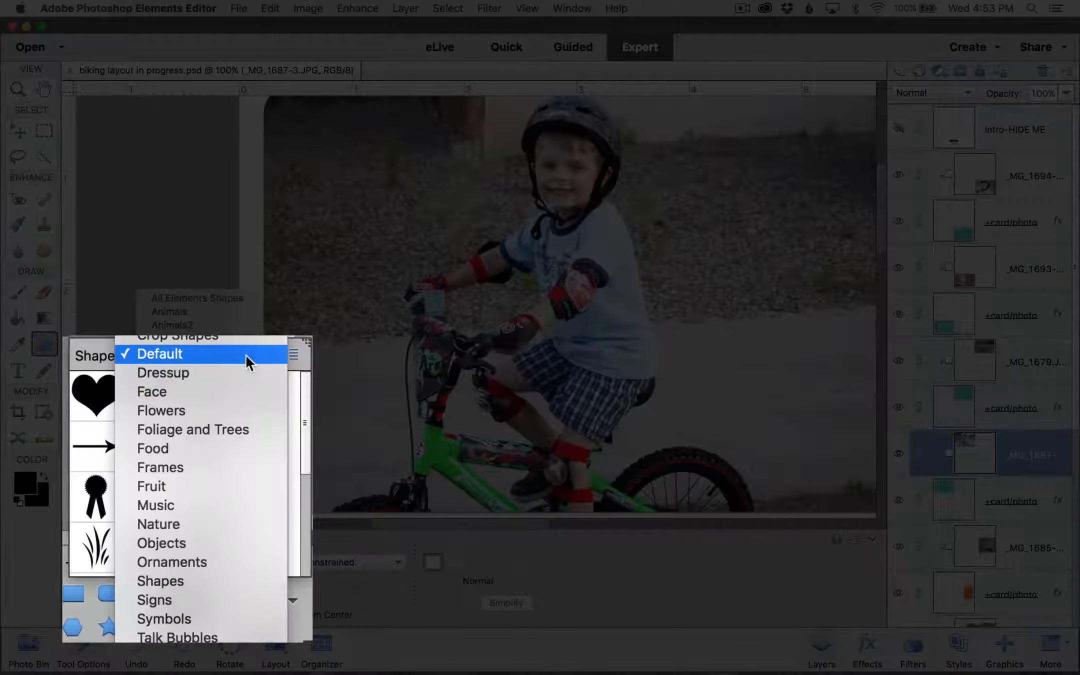
pyautogui.click(228, 599)
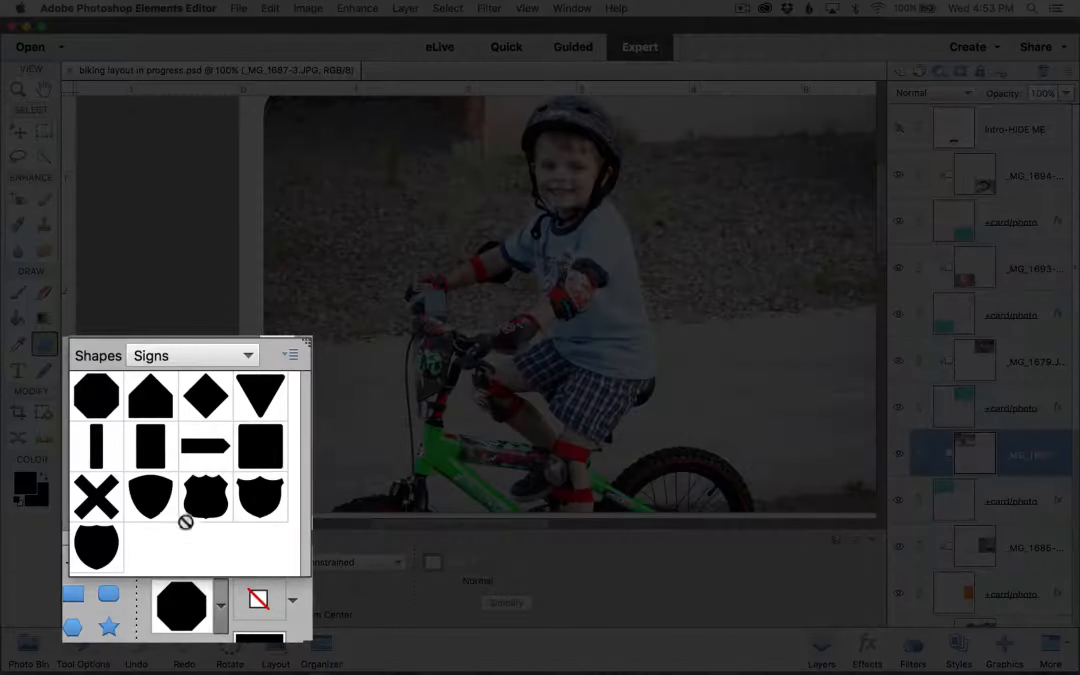
pyautogui.click(90, 385)
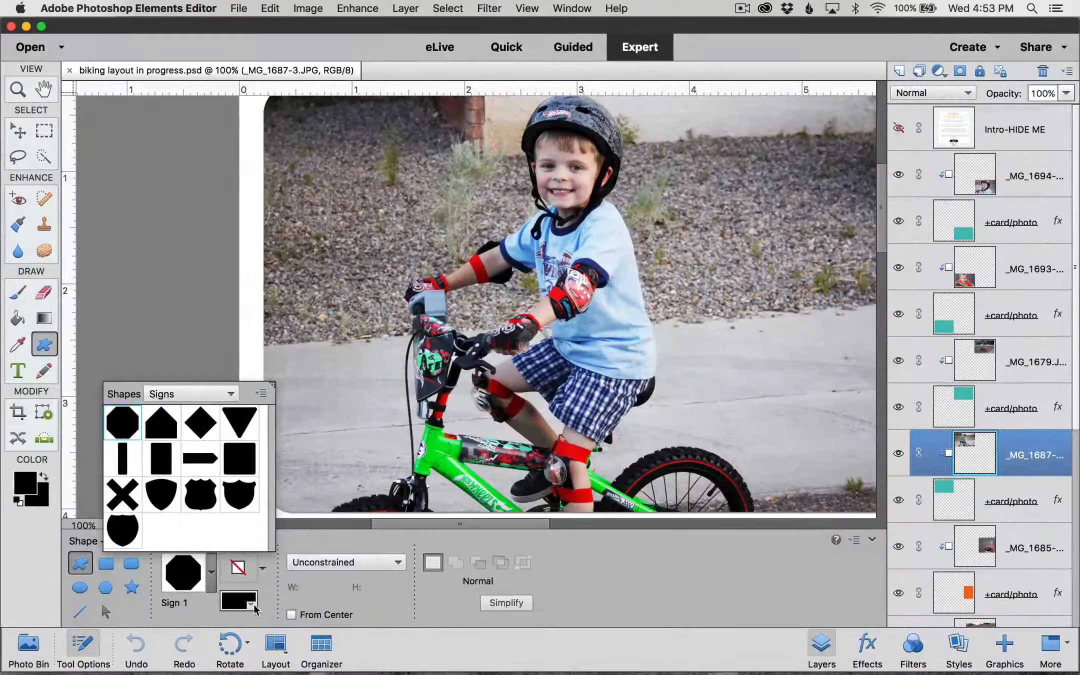
# Step: Set the shape colour to white (ffffff)
pyautogui.click(254, 607)
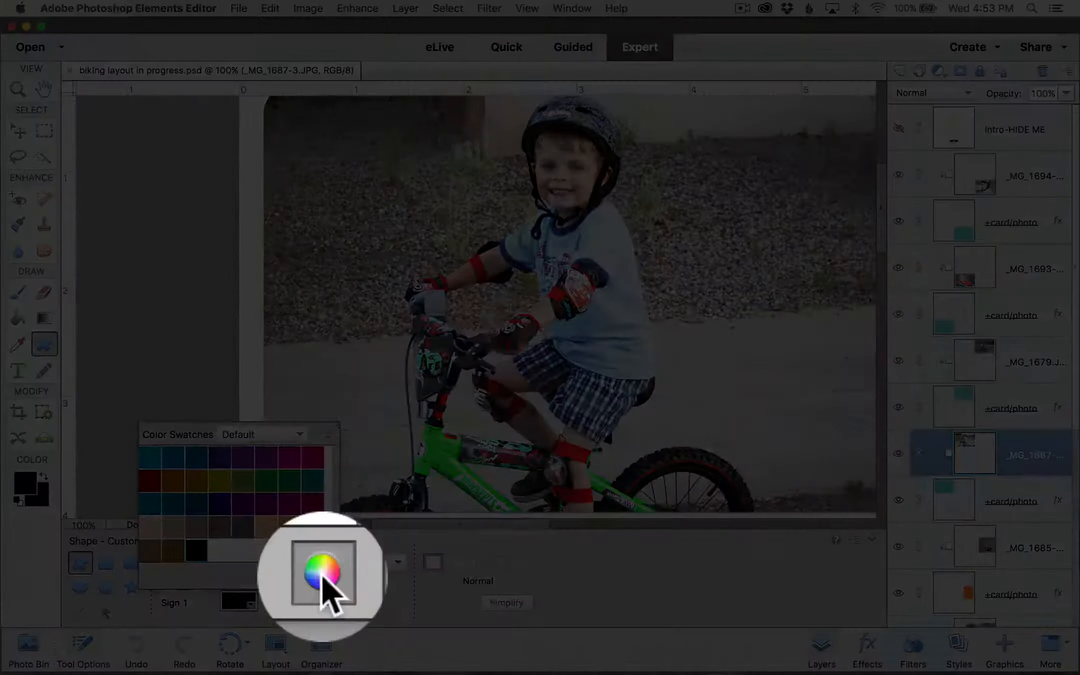
pyautogui.click(321, 577)
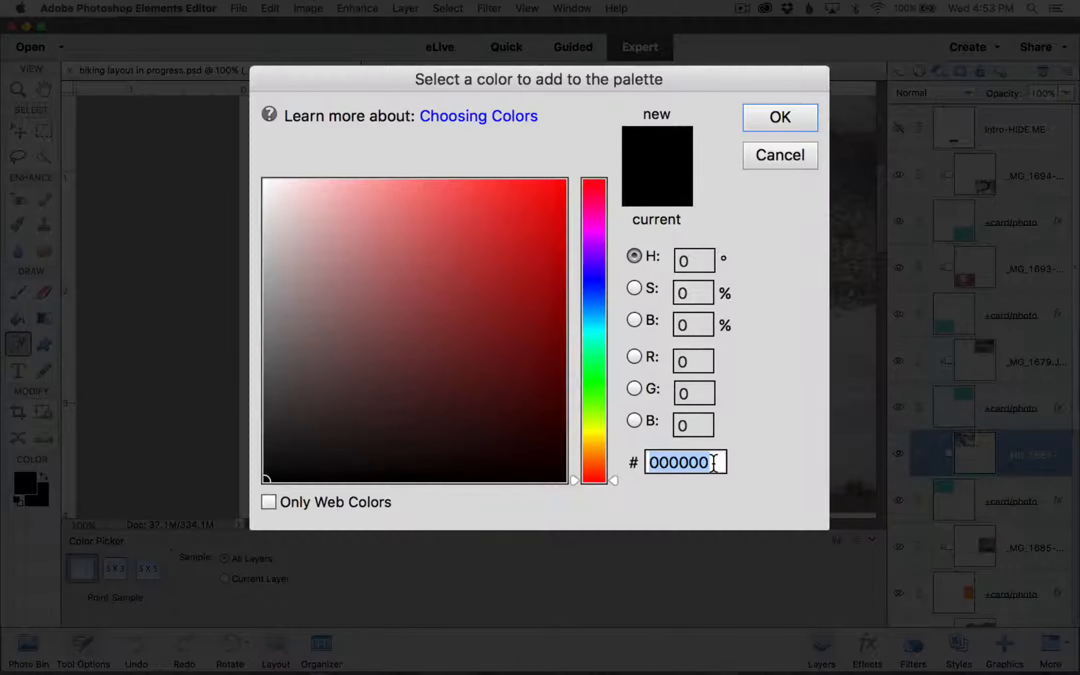
pyautogui.write('ffffff')
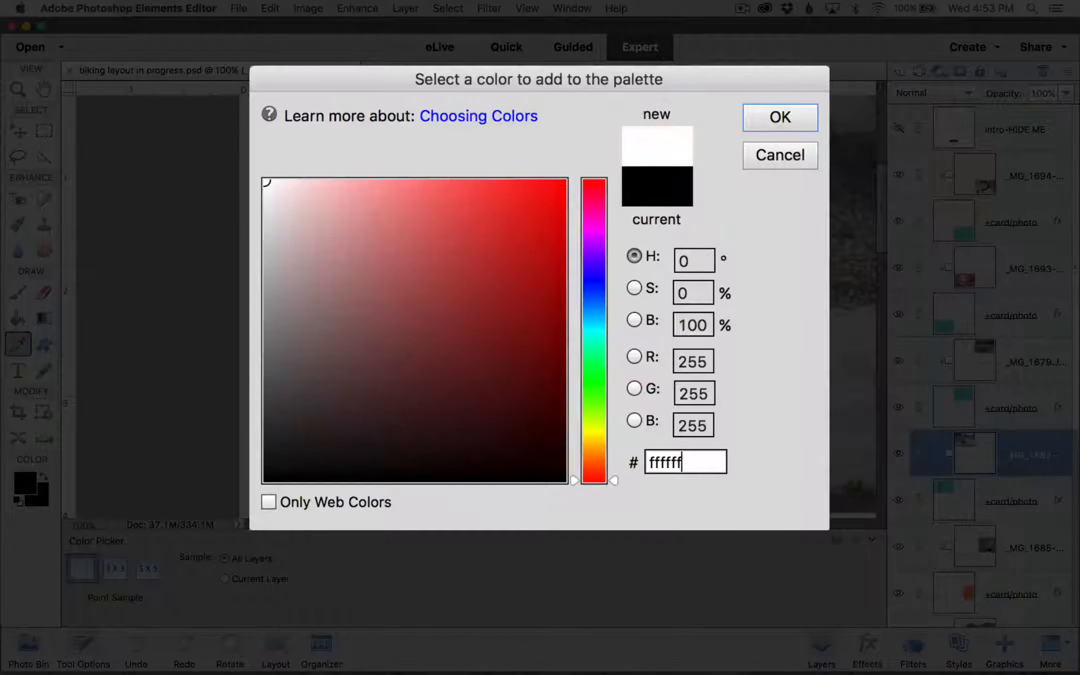
pyautogui.click(762, 124)
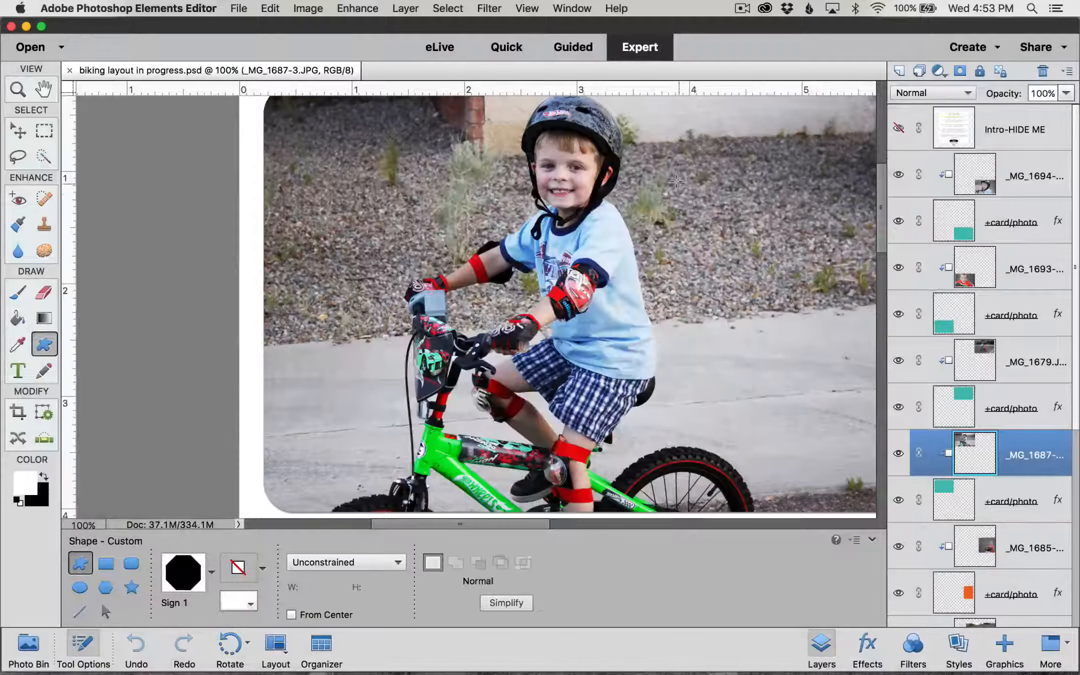
# Step: Draw a white octagon covering the green-bike photo's top-left corner on a new Shape 1 layer
pyautogui.scroll(3, 581, 269)
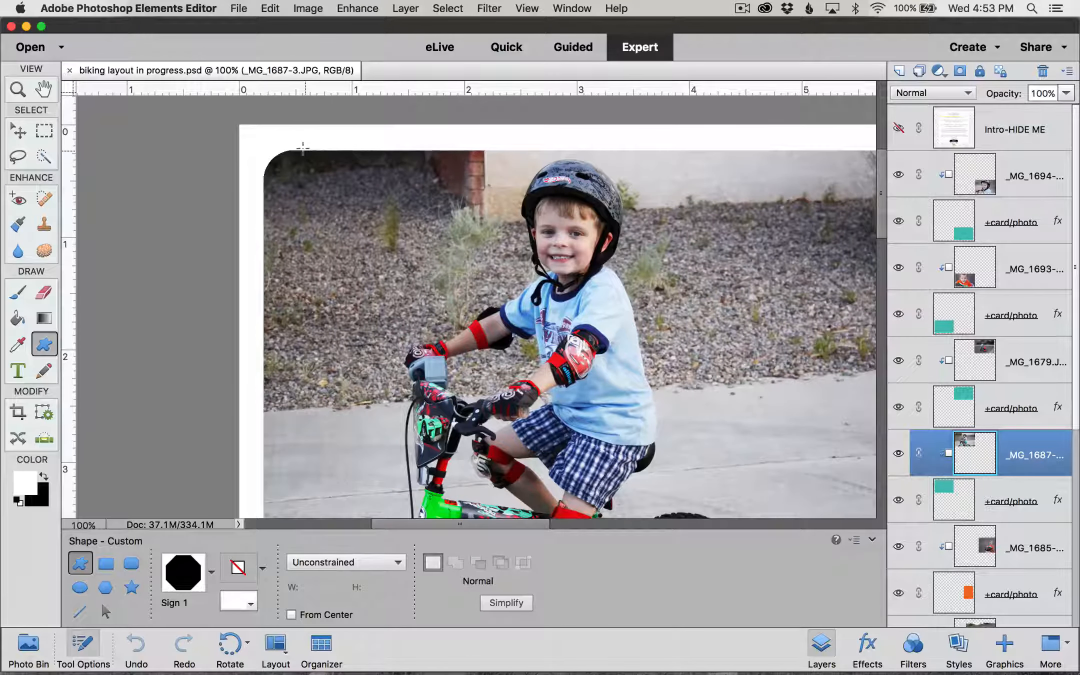
pyautogui.moveTo(302, 148); pyautogui.dragTo(413, 226)
pyautogui.moveTo(436, 242); pyautogui.dragTo(486, 279)
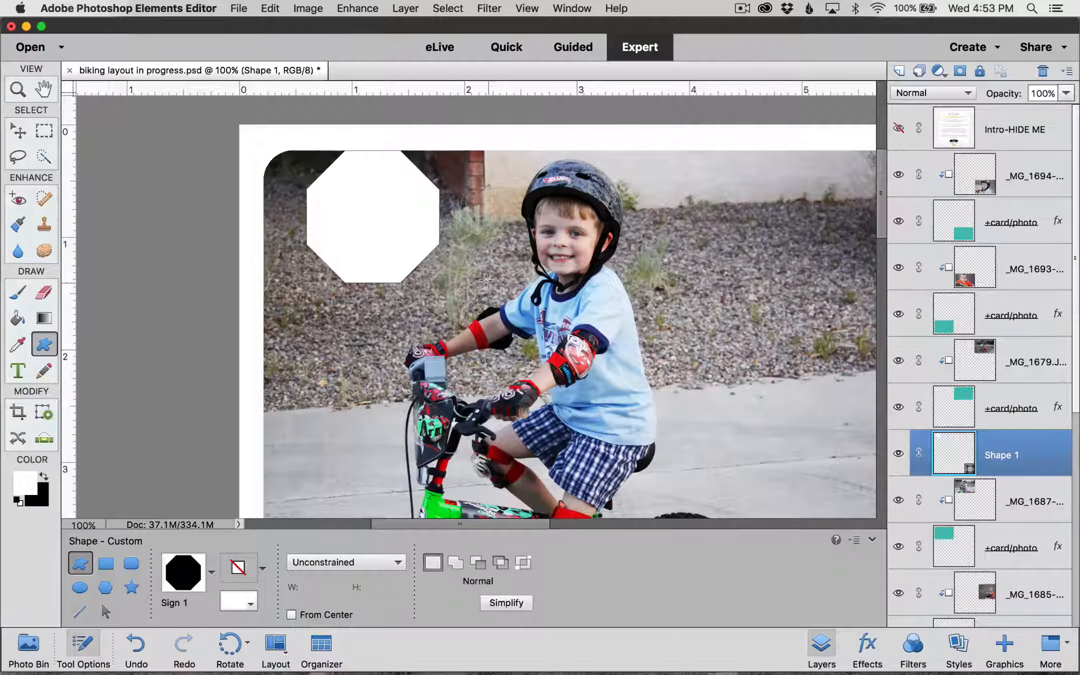
pyautogui.click(17, 130)
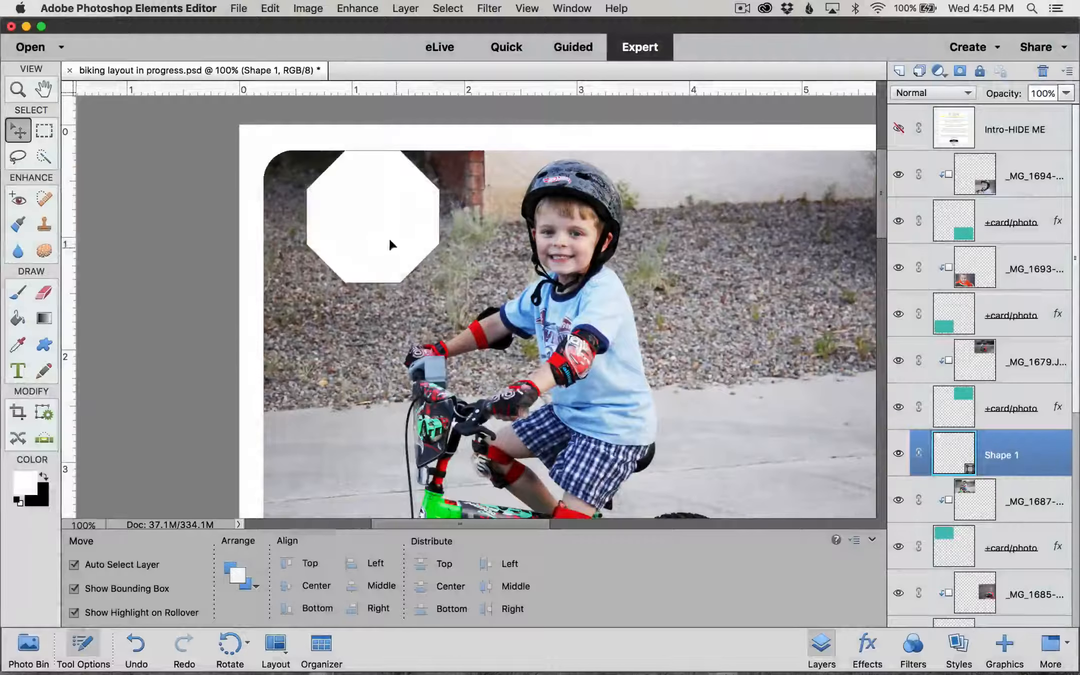
# Step: Drag the white octagon upward so it straddles the green-bike photo's top edge
pyautogui.moveTo(390, 242); pyautogui.dragTo(390, 184)
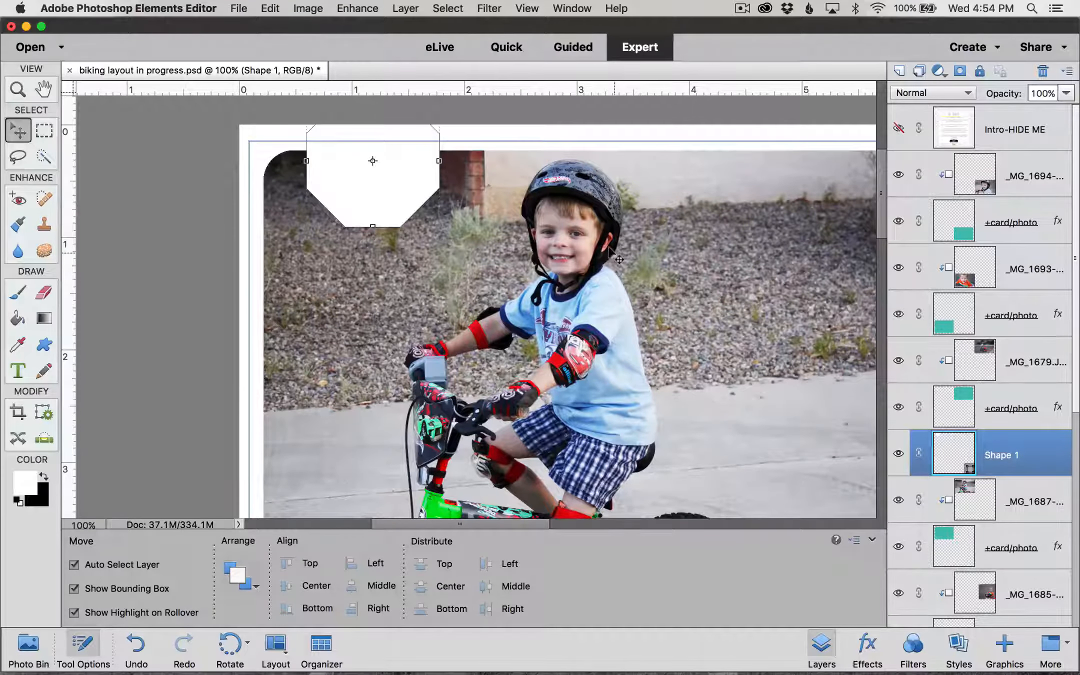
pyautogui.scroll(-3, 692, 382)
pyautogui.hscroll(2, 693, 382)
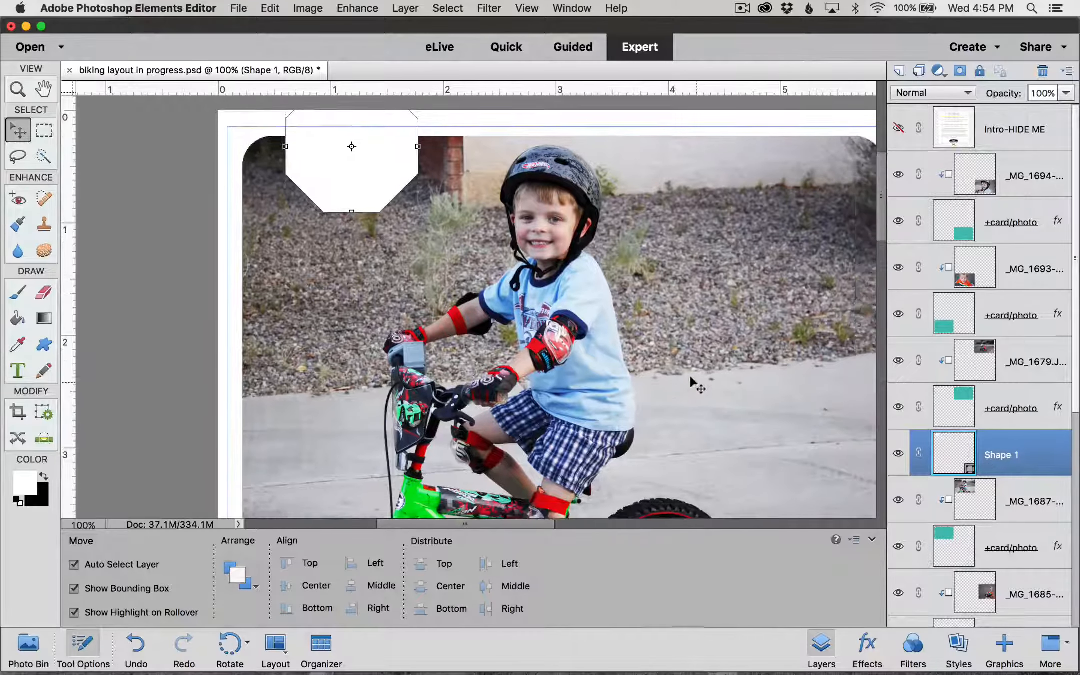
pyautogui.scroll(2, 690, 378)
pyautogui.hscroll(-1, 690, 378)
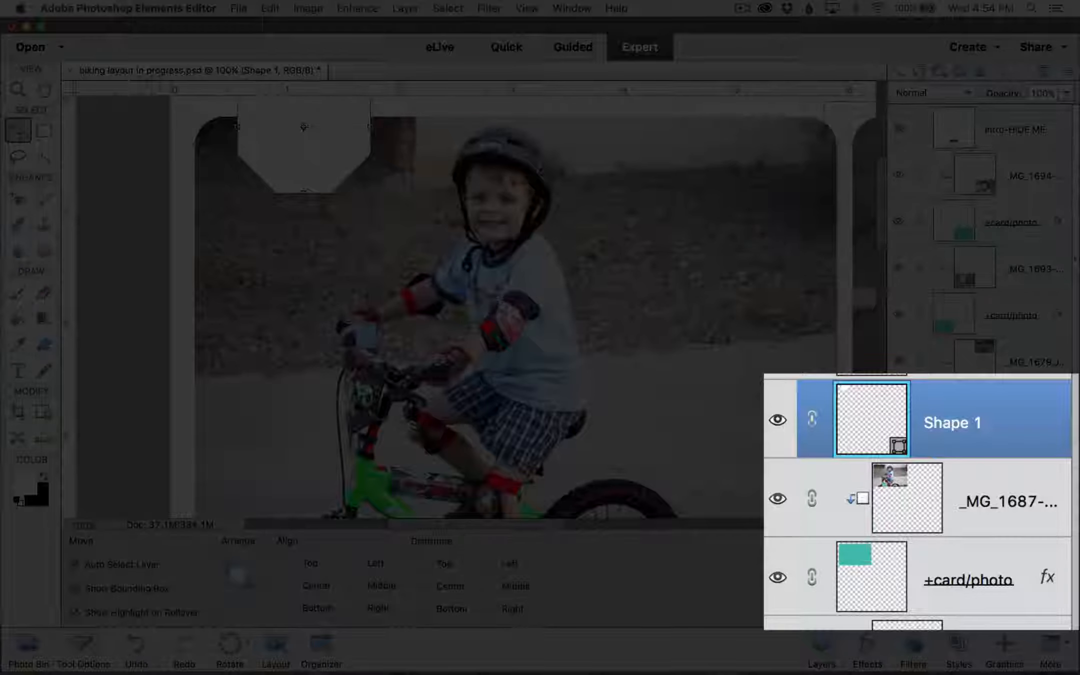
# Step: Clip the Shape 1 octagon layer to the green-bike photo layer beneath it
pyautogui.click(984, 579)
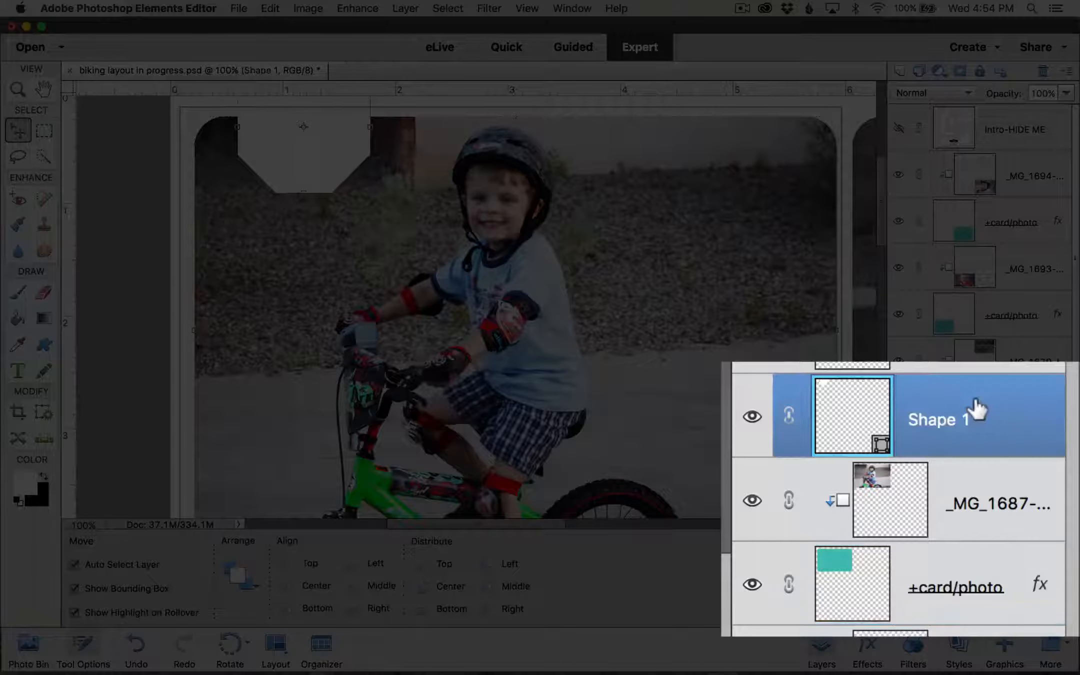
pyautogui.click(975, 410)
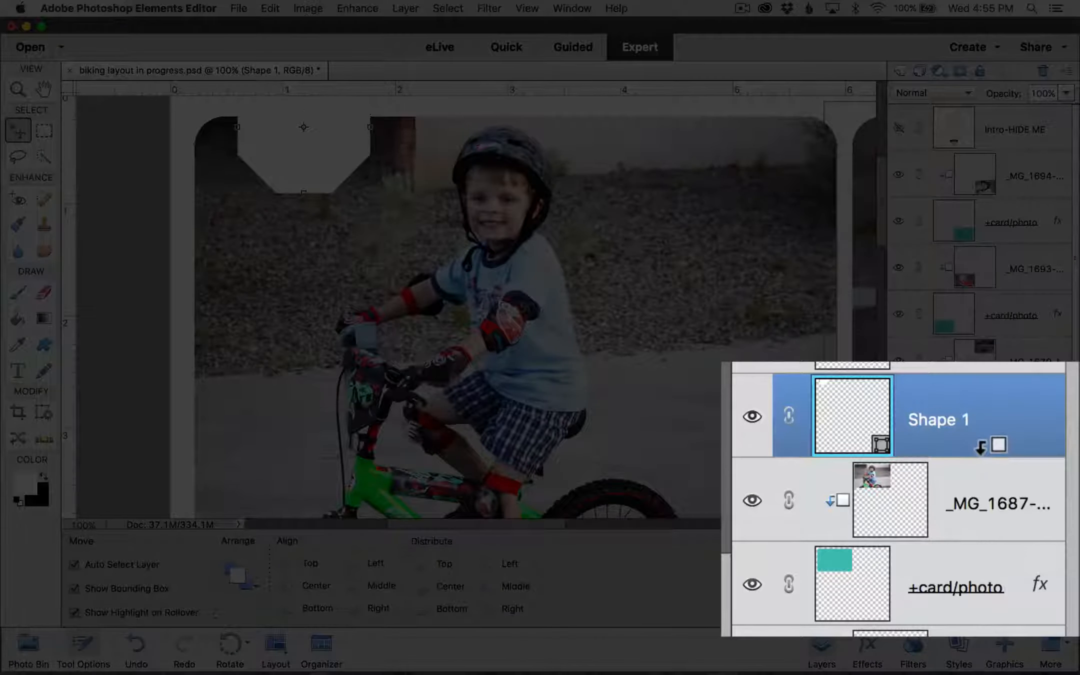
pyautogui.keyDown('alt'); pyautogui.click(981, 445); pyautogui.keyUp('alt')
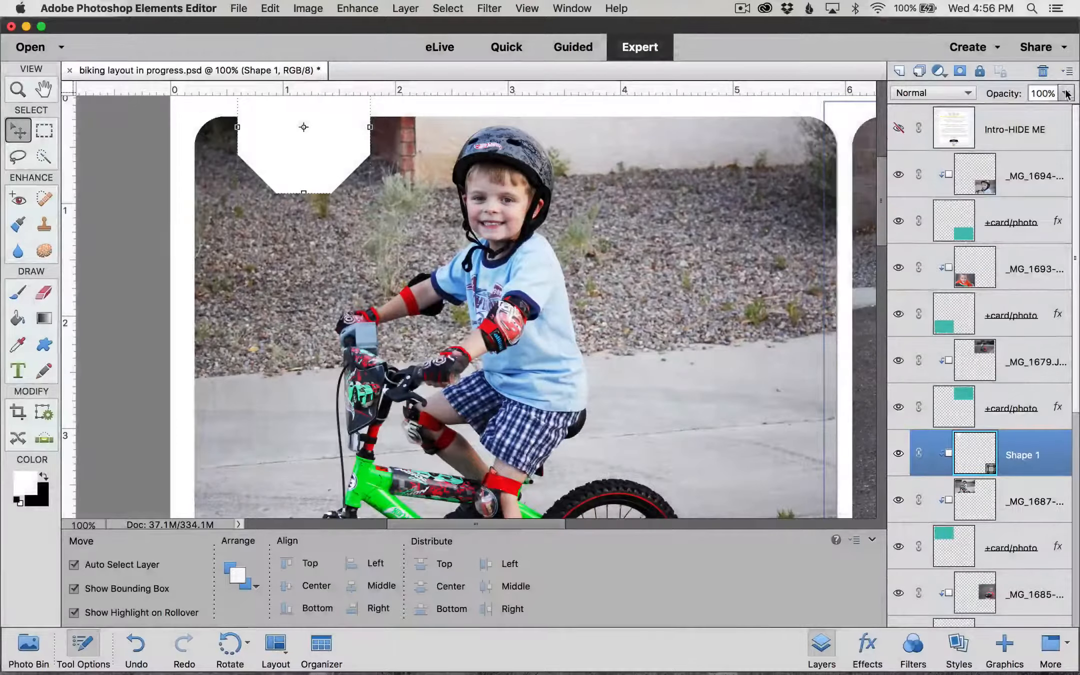
# Step: Lower Shape 1's opacity to 75%
pyautogui.click(1067, 94)
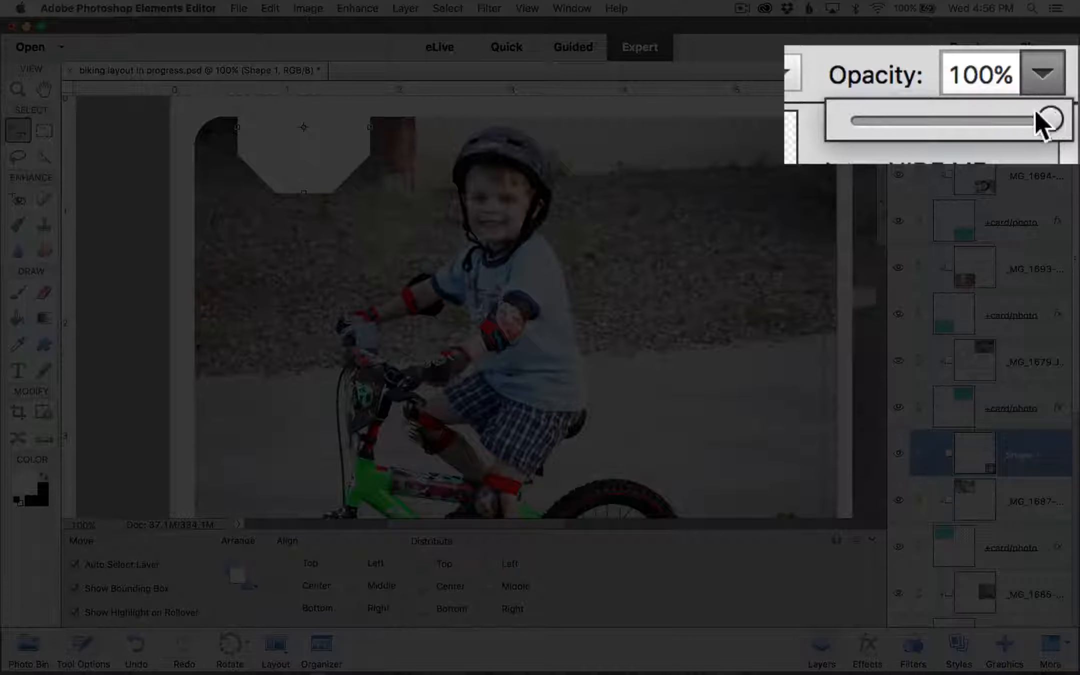
pyautogui.moveTo(1068, 111); pyautogui.dragTo(996, 120)
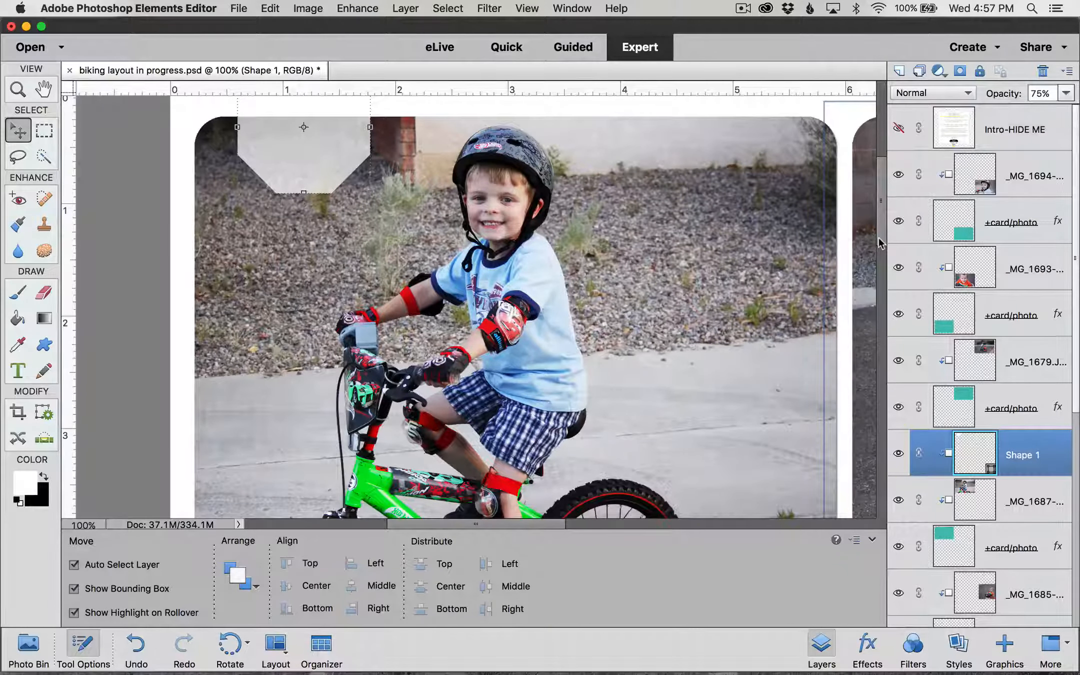
pyautogui.scroll(-2, 879, 245)
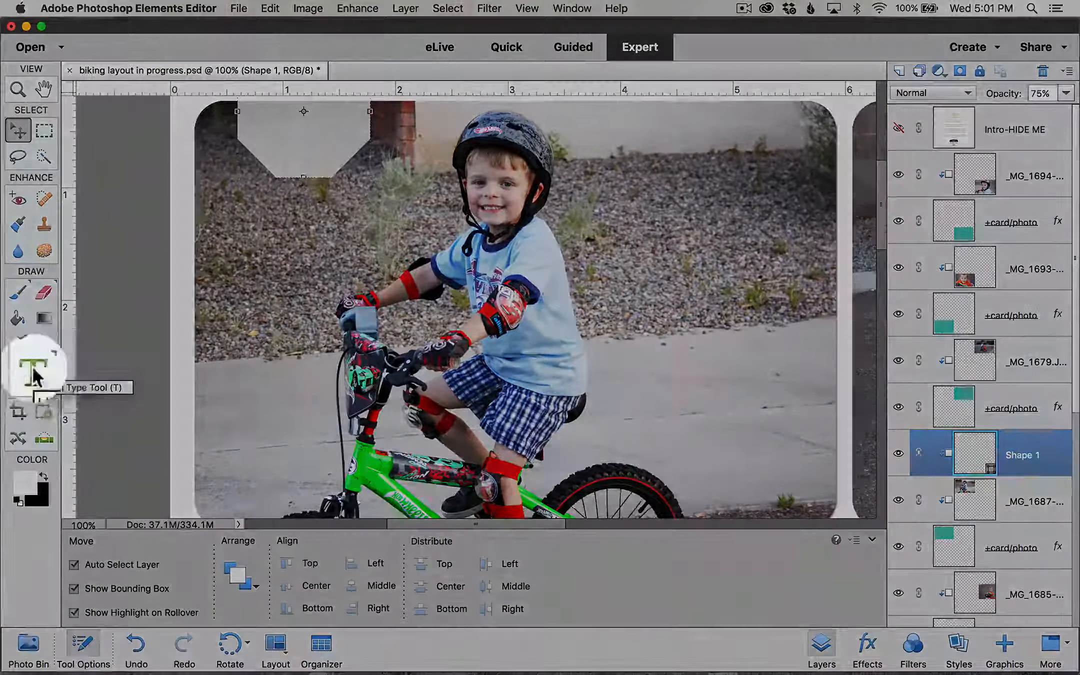
# Step: Choose the Horizontal Type tool and set the text colour to black (000000)
pyautogui.click(18, 370)
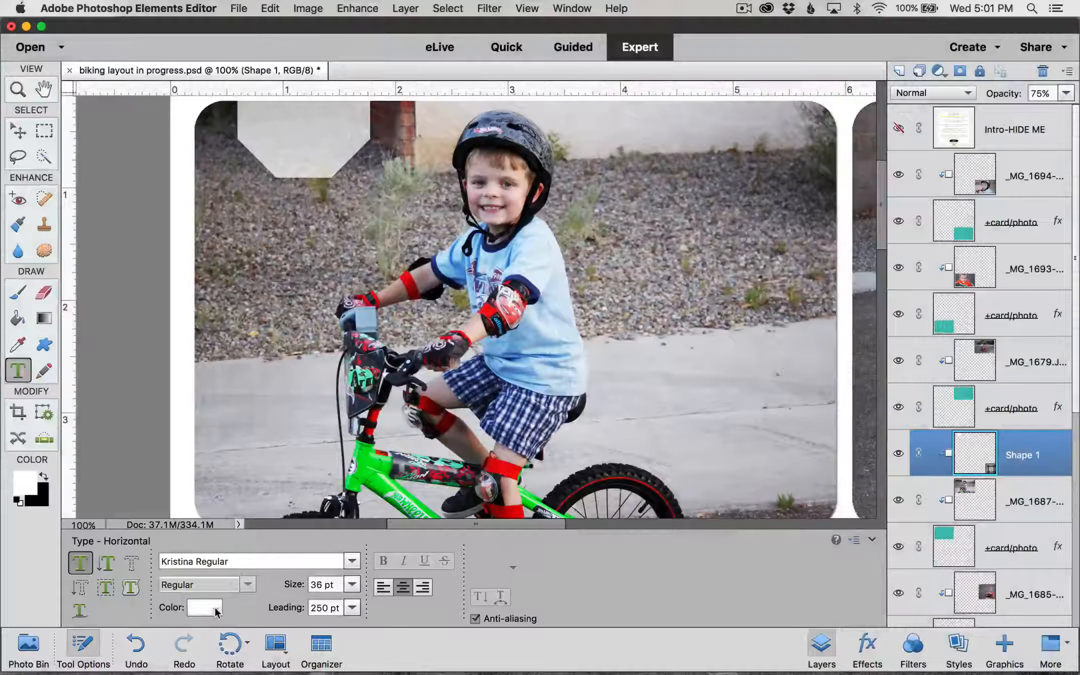
pyautogui.click(216, 610)
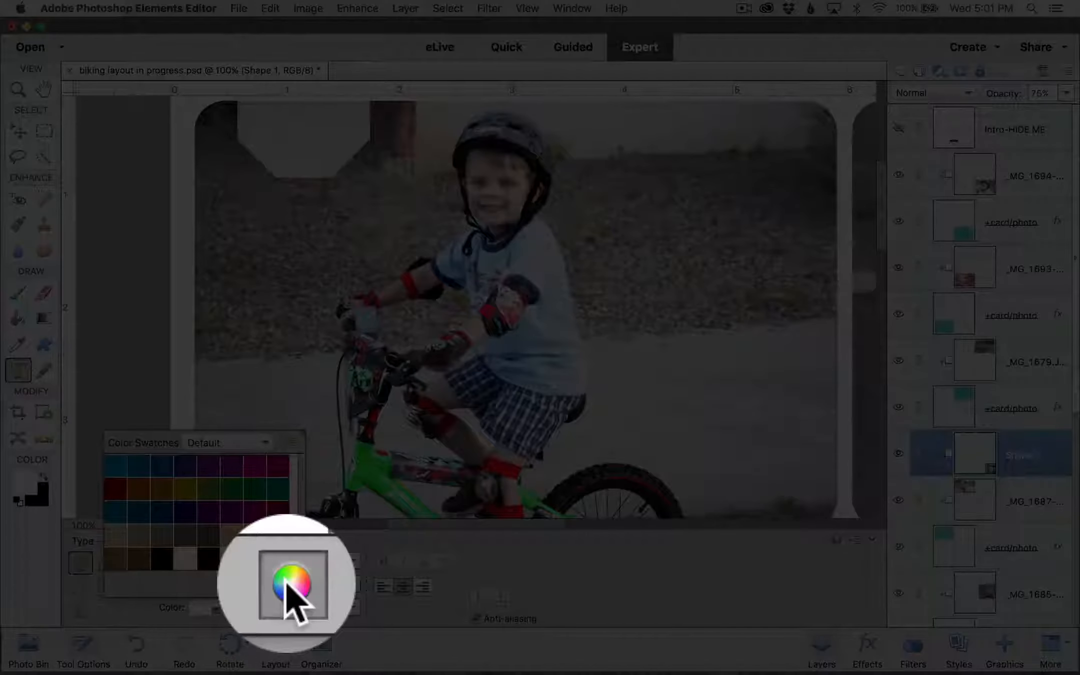
pyautogui.click(288, 586)
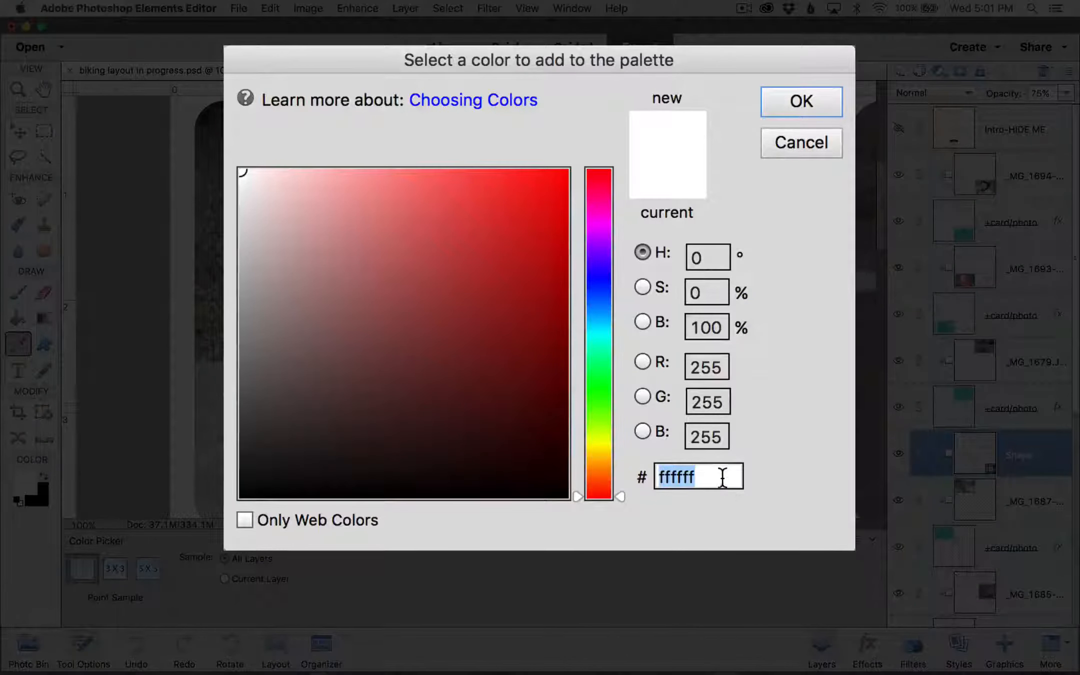
pyautogui.write('000000')
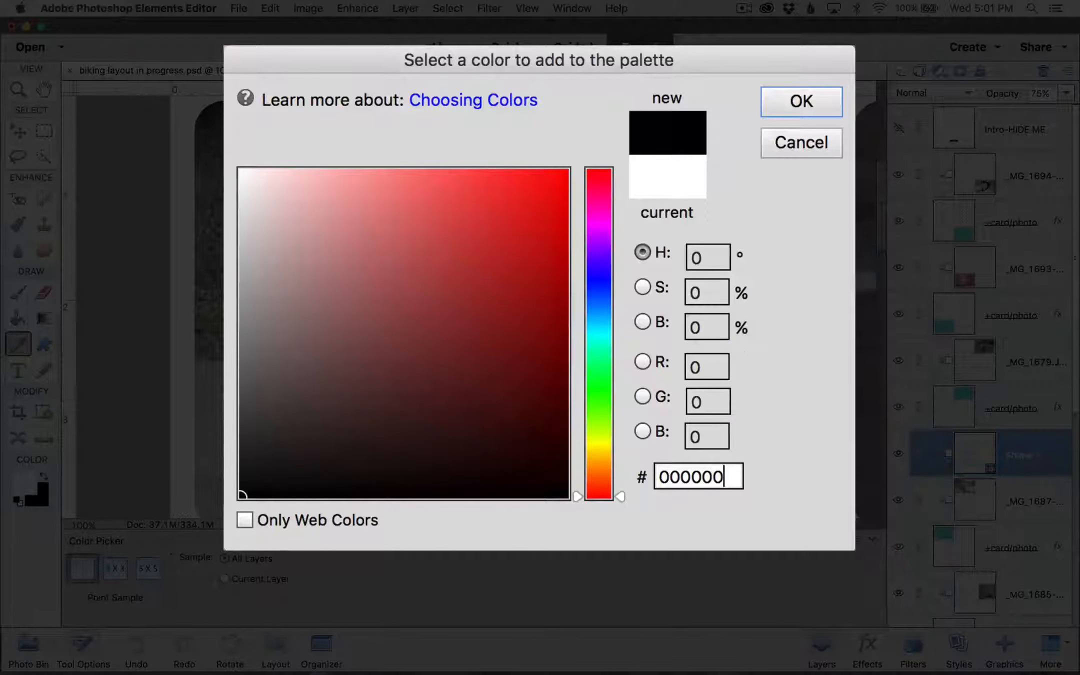
pyautogui.click(826, 103)
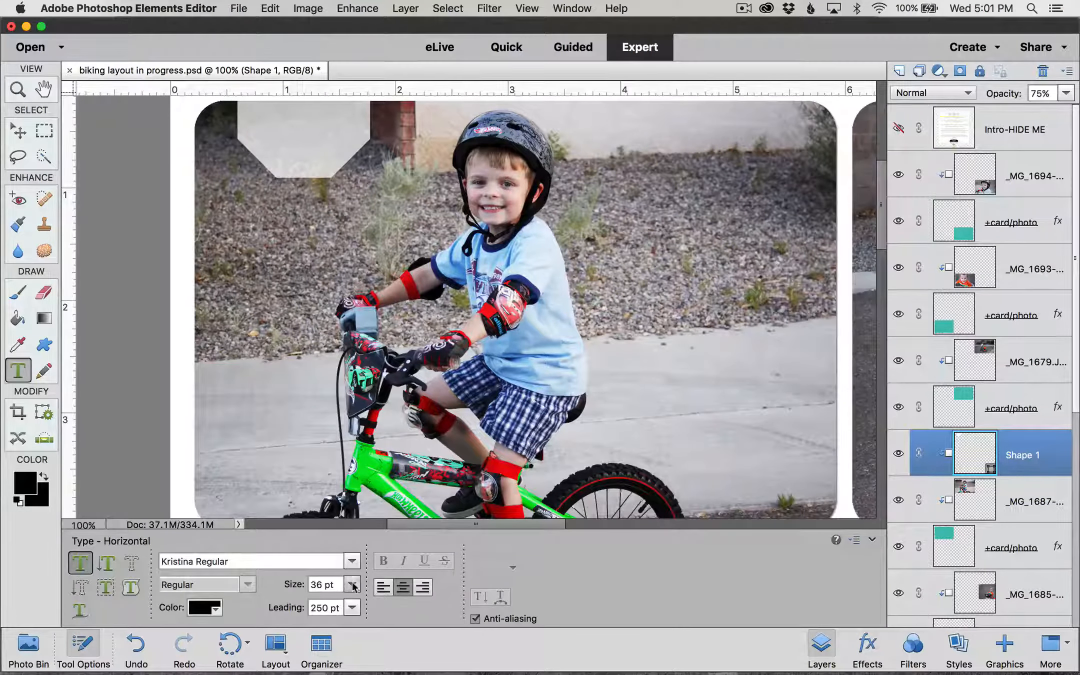
# Step: Set the font size to 22 pt and start a text layer on the octagon
pyautogui.rightClick(332, 585)
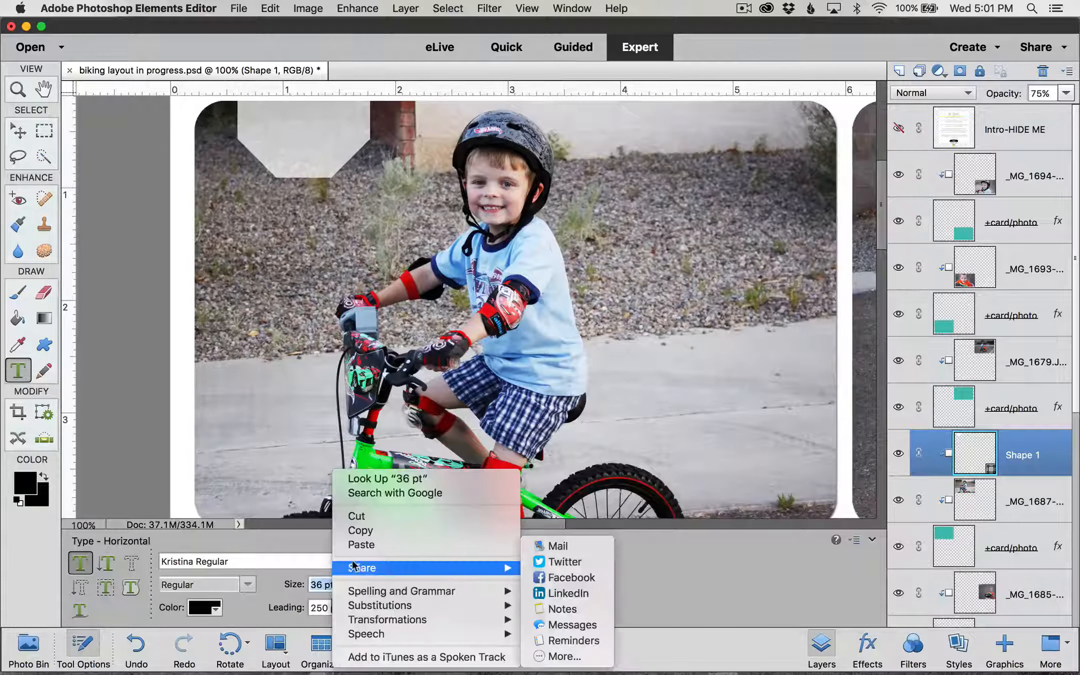
pyautogui.press('Escape')
pyautogui.write('22')
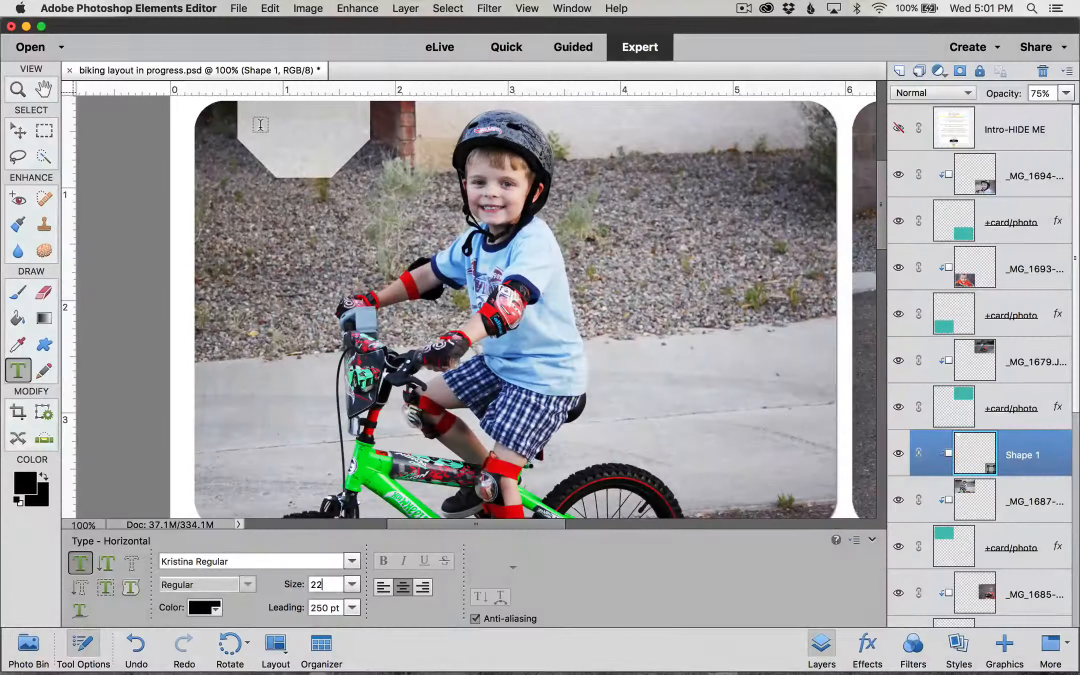
pyautogui.click(260, 124)
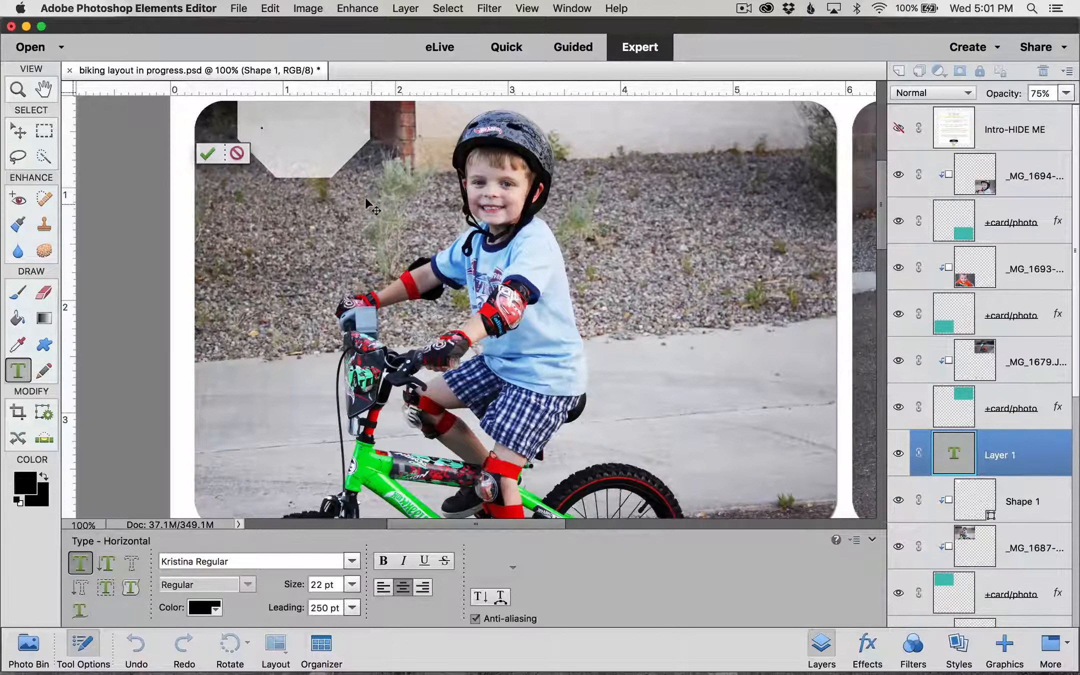
# Step: Type the date 06.01.12, commit it, and move it onto the octagon
pyautogui.write('06.0')
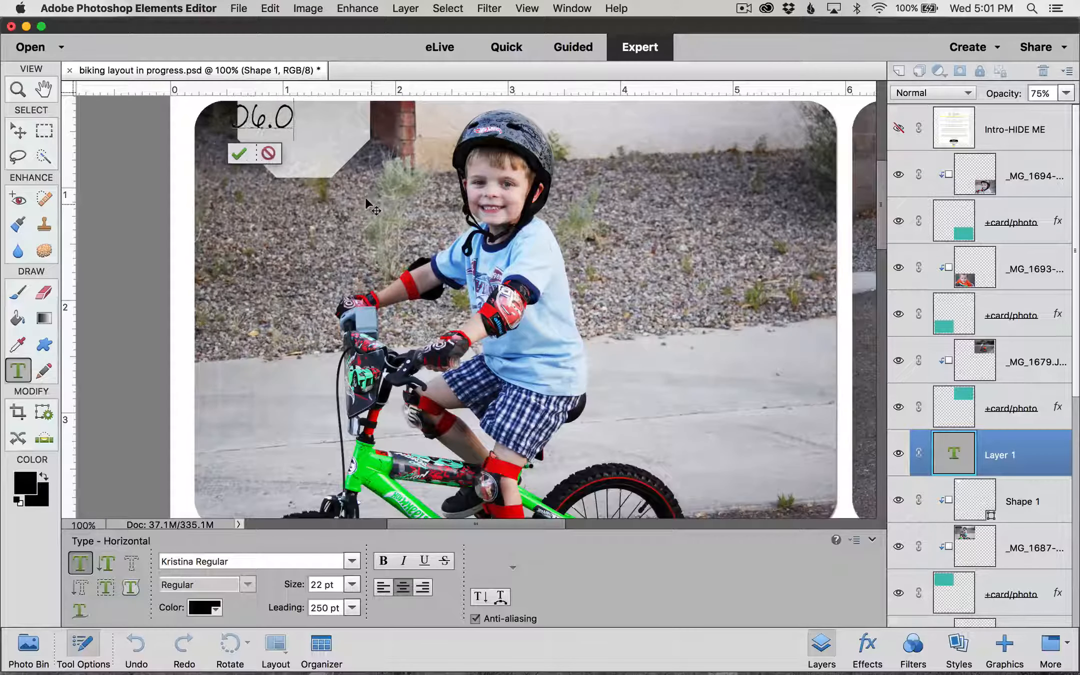
pyautogui.write('1.12')
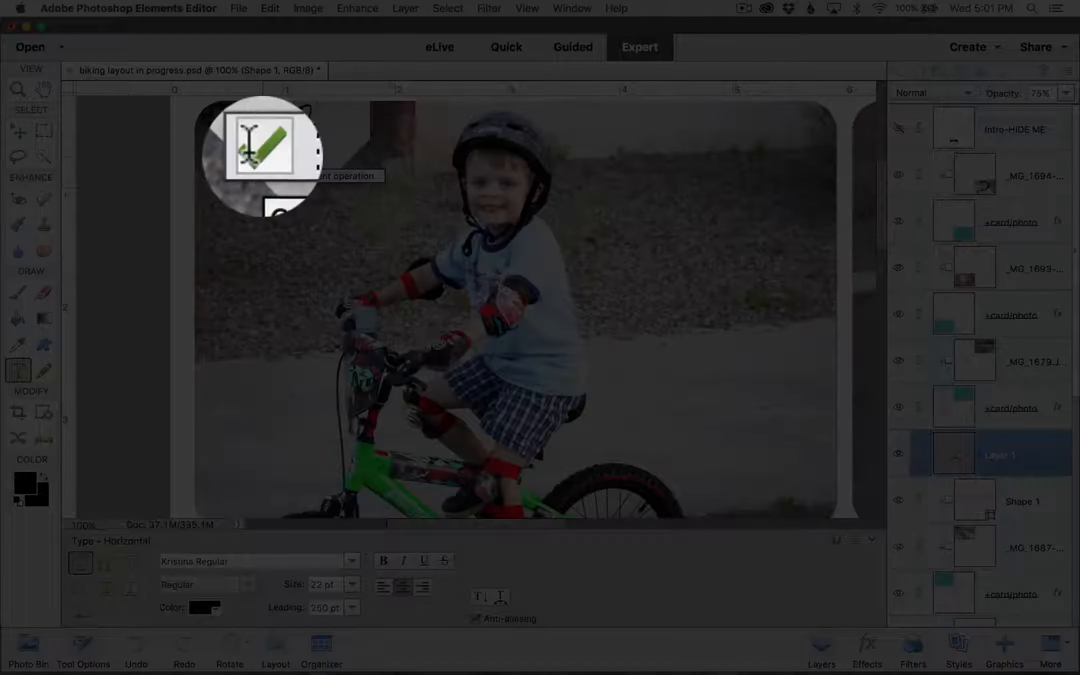
pyautogui.click(258, 154)
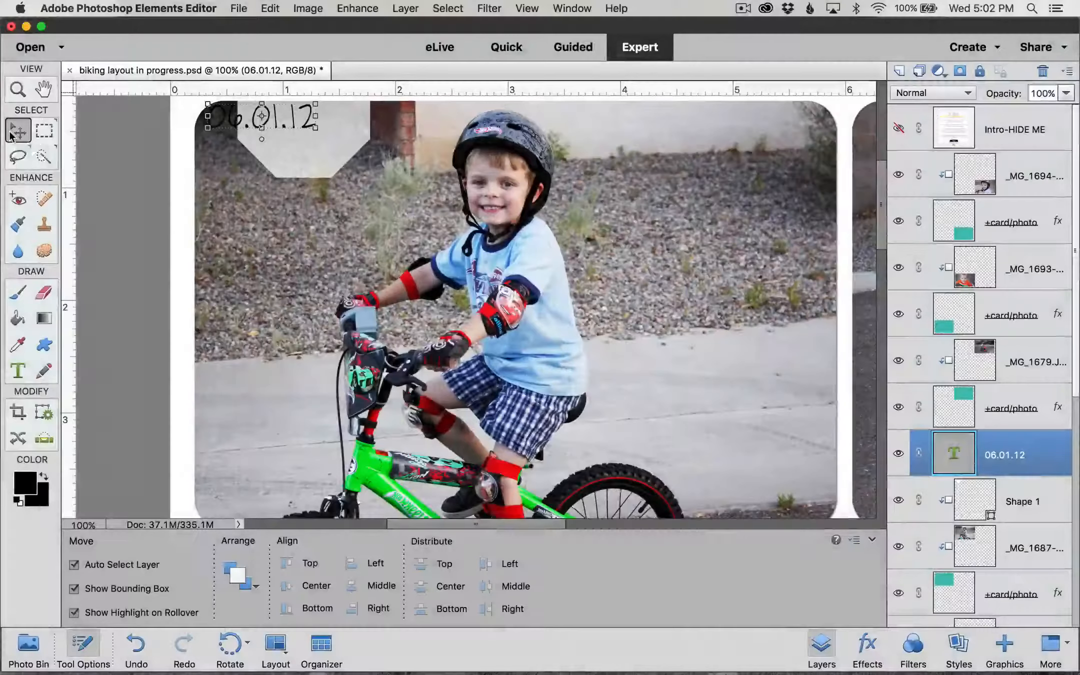
pyautogui.moveTo(264, 120); pyautogui.dragTo(302, 132)
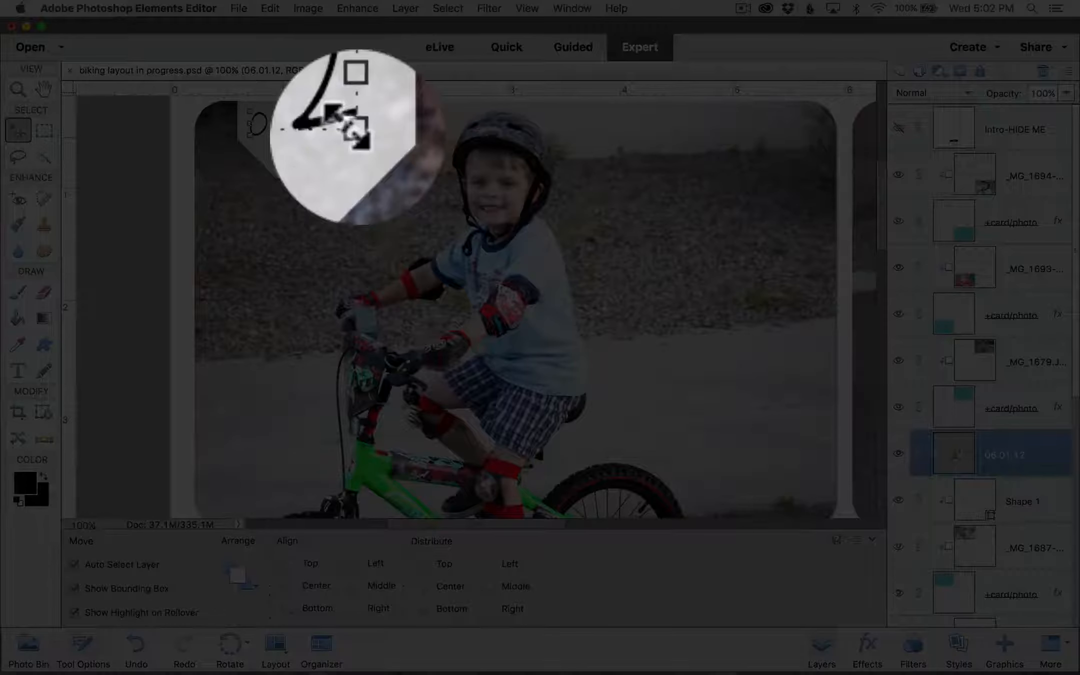
# Step: Scale the date text to about 103%, nudge it into place, and zoom out
pyautogui.click(356, 134)
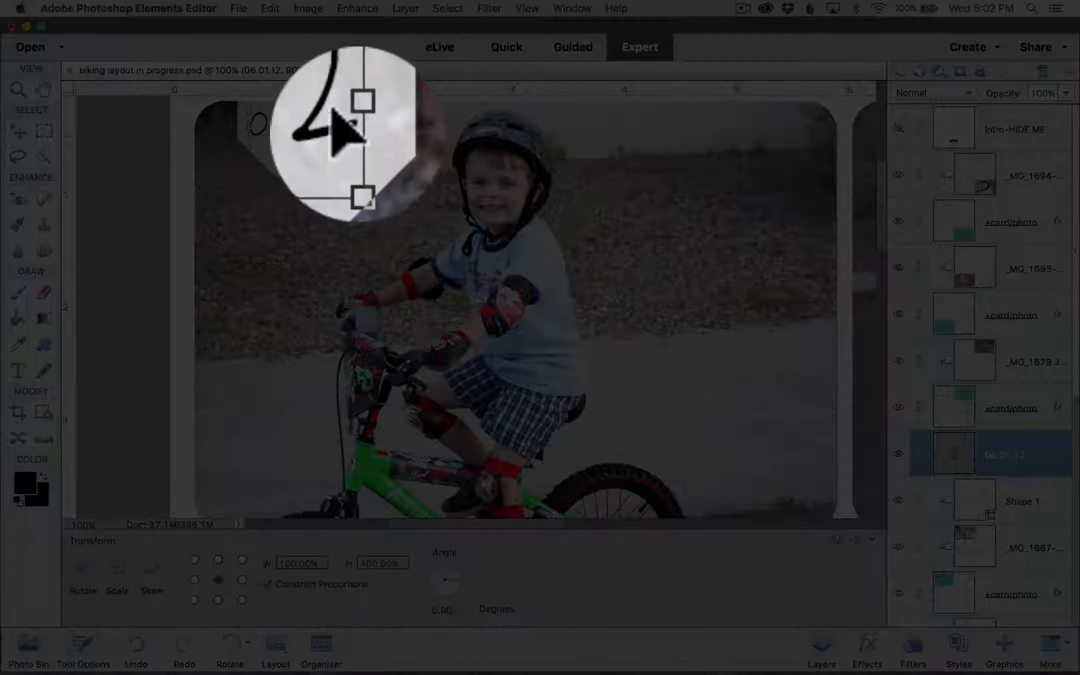
pyautogui.moveTo(356, 145); pyautogui.dragTo(360, 149)
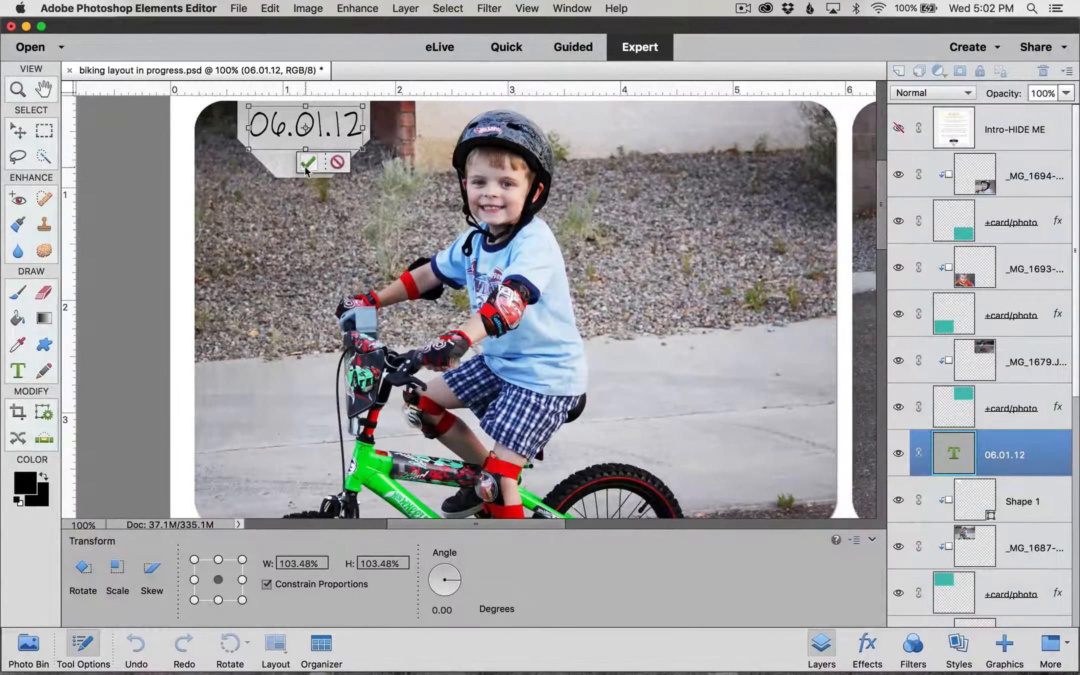
pyautogui.click(304, 161)
pyautogui.press('Left')
pyautogui.press('Left')
pyautogui.press('Left')
pyautogui.press('Left')
pyautogui.press('Left')
pyautogui.press('Left')
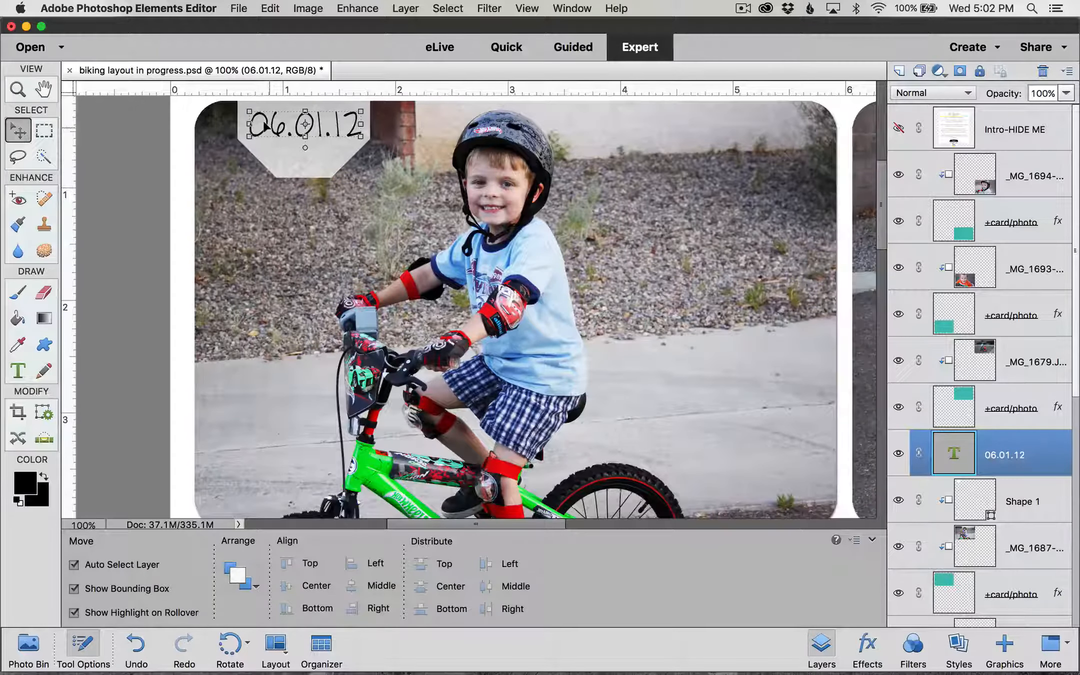
pyautogui.press('Down')
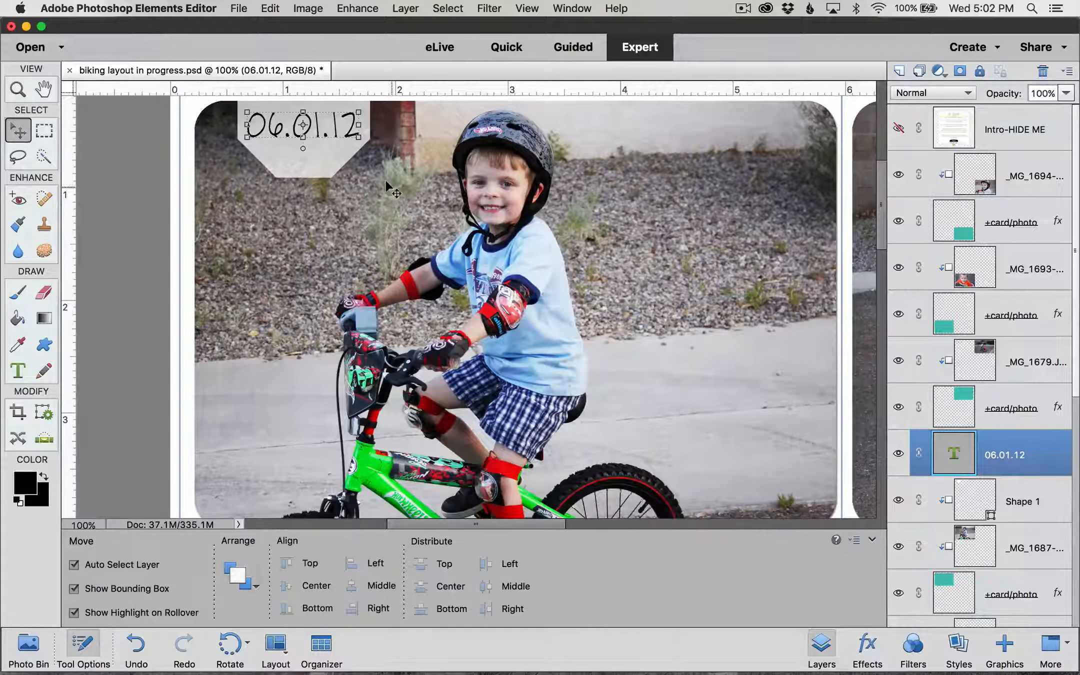
pyautogui.press('super+minus')
pyautogui.press('super+minus')
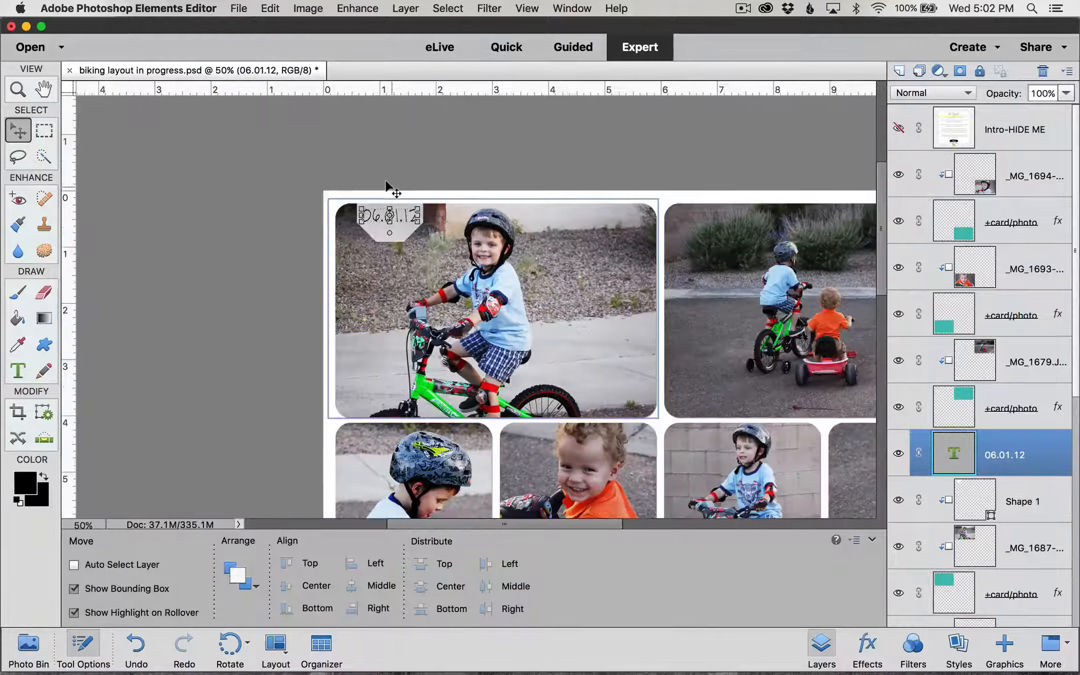
pyautogui.press('super+minus')
pyautogui.keyDown('super'); pyautogui.click(552, 265); pyautogui.keyUp('super')
# Step: Zoom in to 200% on the driveway photo, then back out to 66.7%
pyautogui.hscroll(10, 552, 265)
pyautogui.scroll(-4, 553, 265)
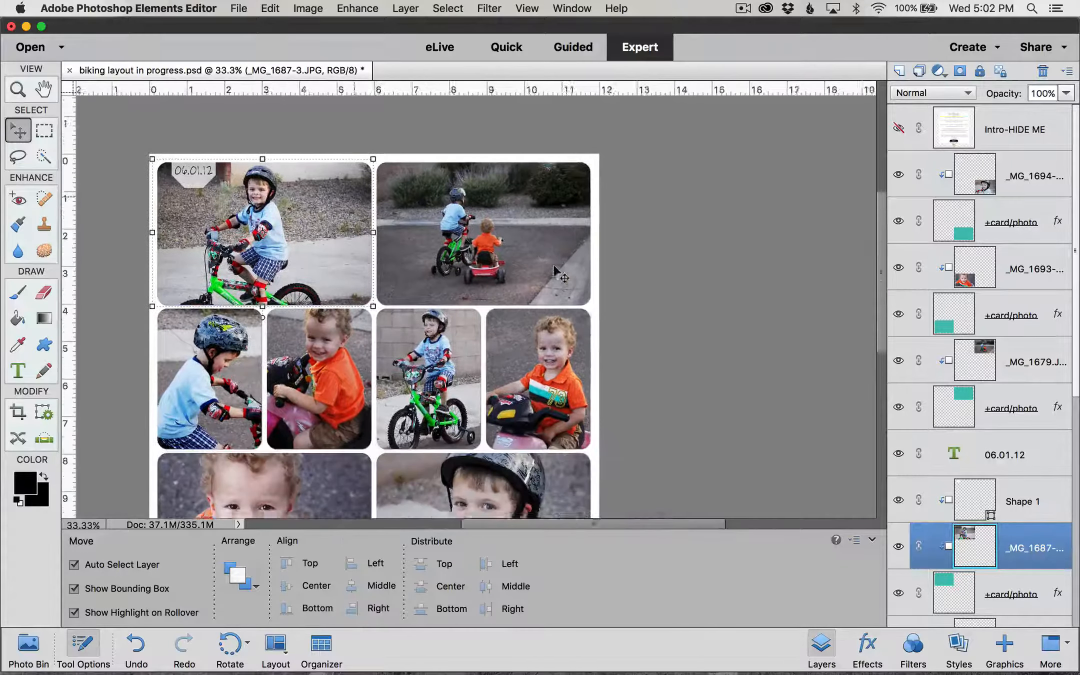
pyautogui.hscroll(-2, 554, 268)
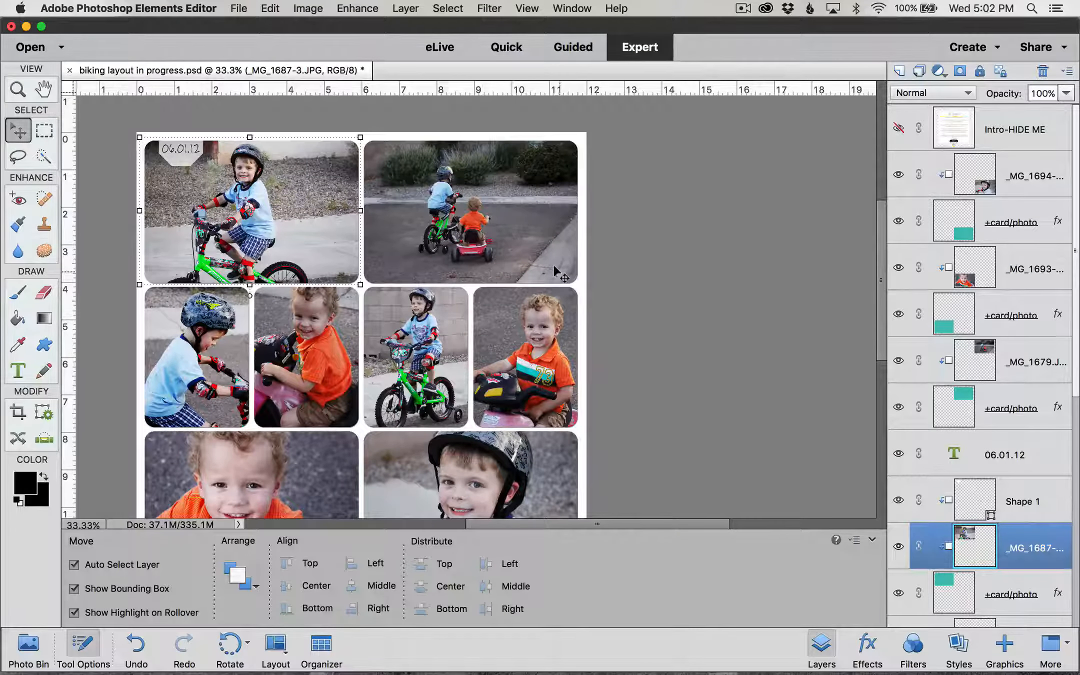
pyautogui.click(531, 212)
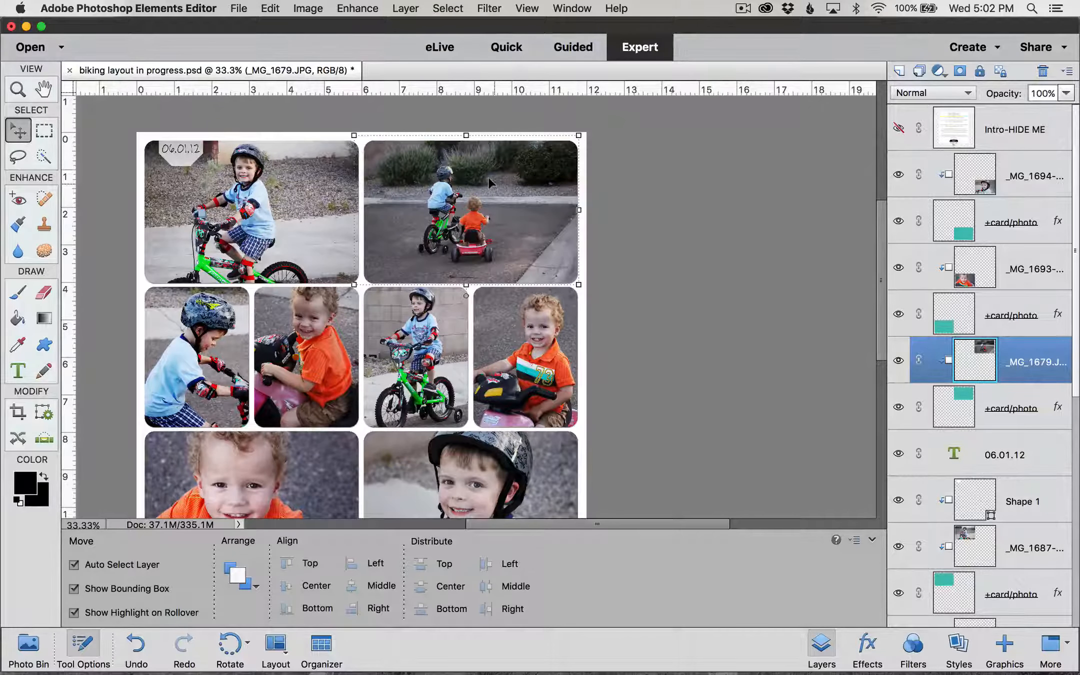
pyautogui.press('super+equal')
pyautogui.press('super+equal')
pyautogui.press('super+equal')
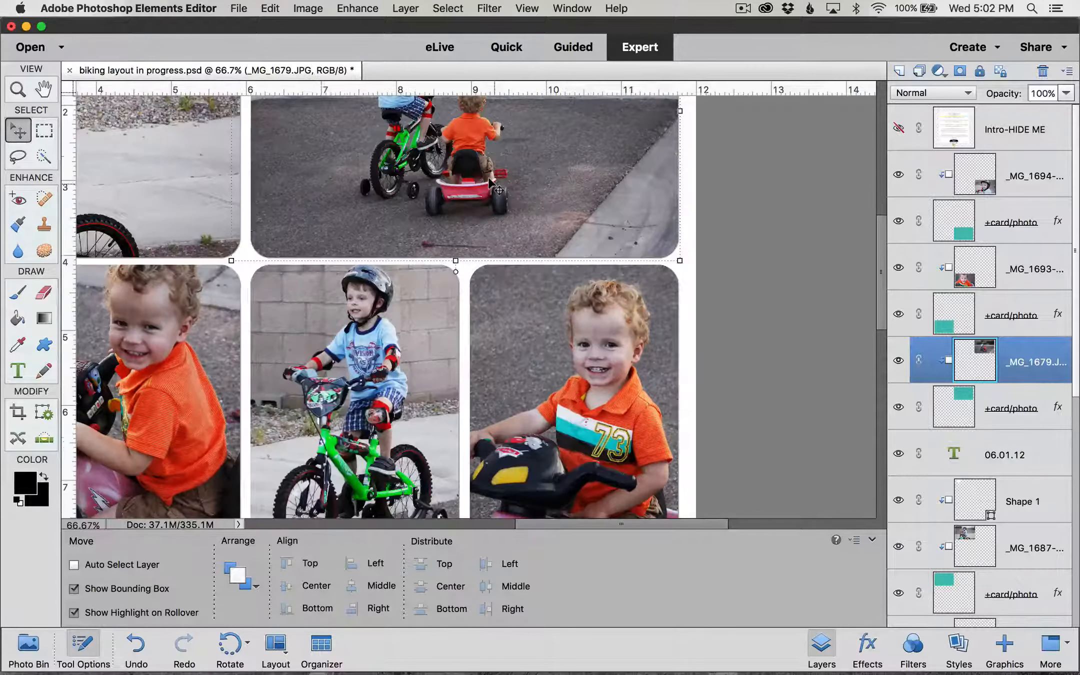
pyautogui.scroll(10, 487, 177)
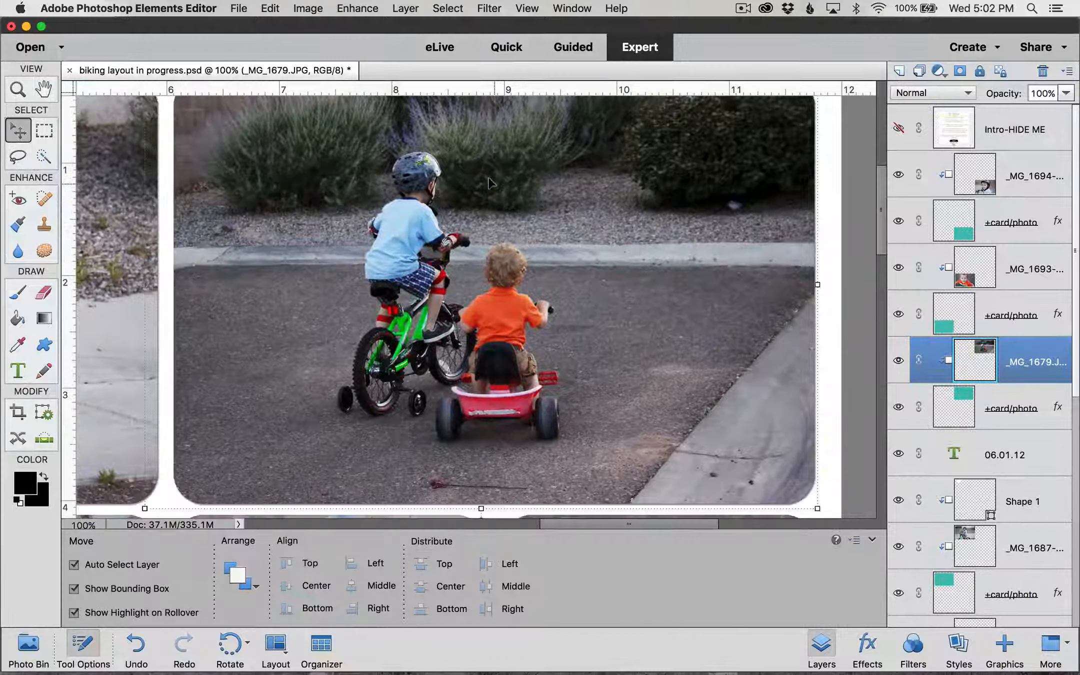
pyautogui.press('super+equal')
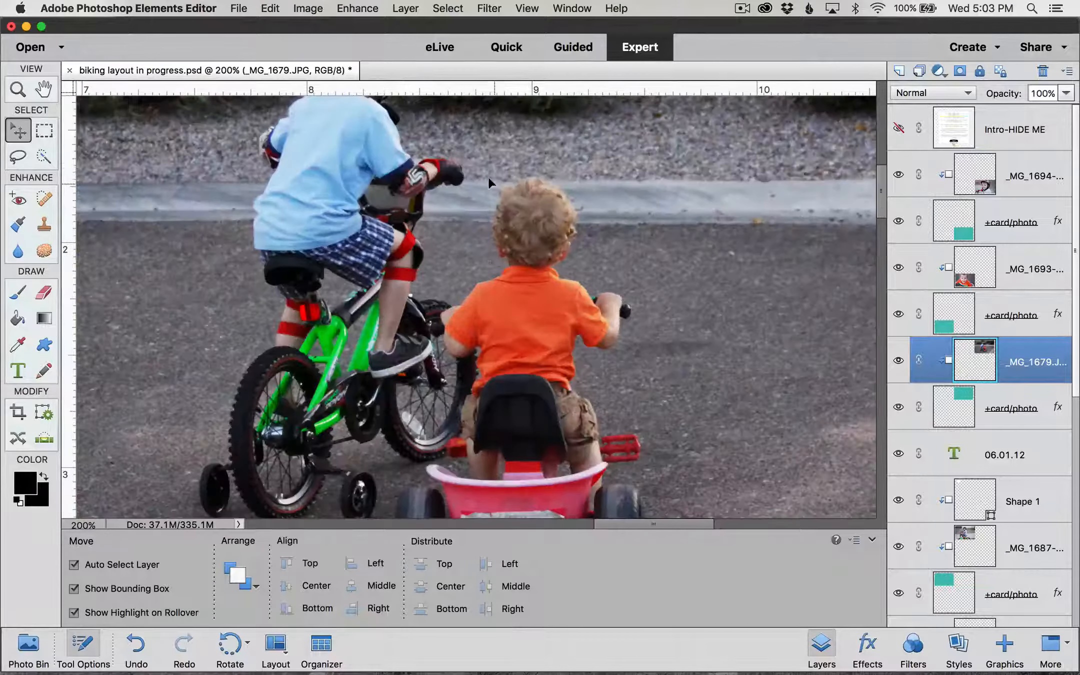
pyautogui.scroll(-5, 487, 176)
pyautogui.press('super+minus')
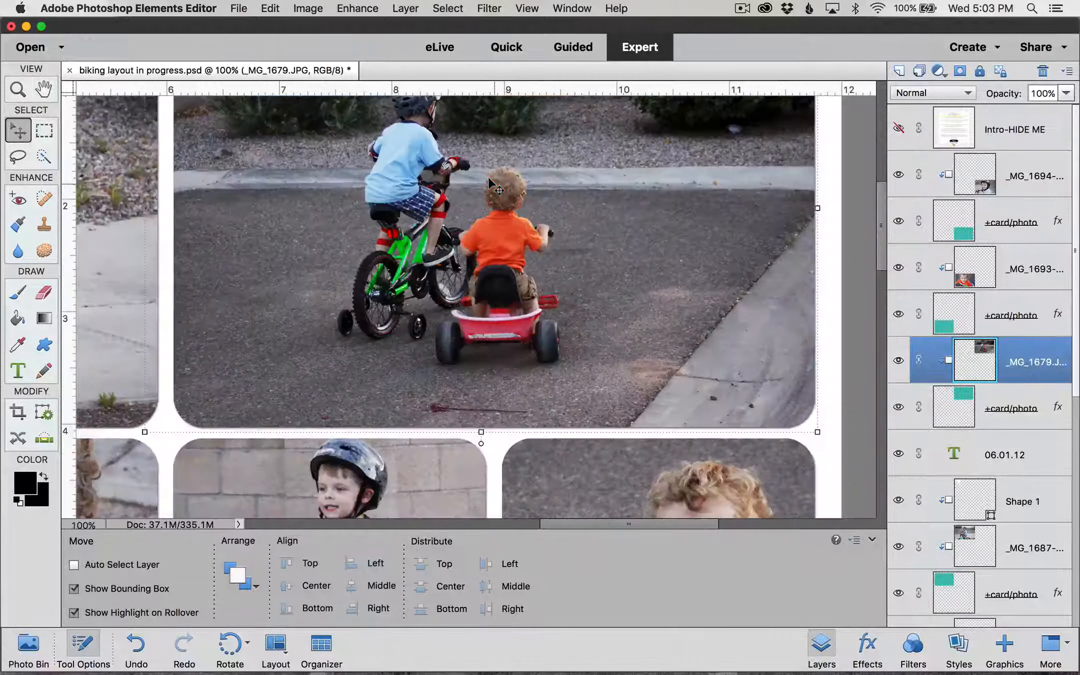
pyautogui.press('super+minus')
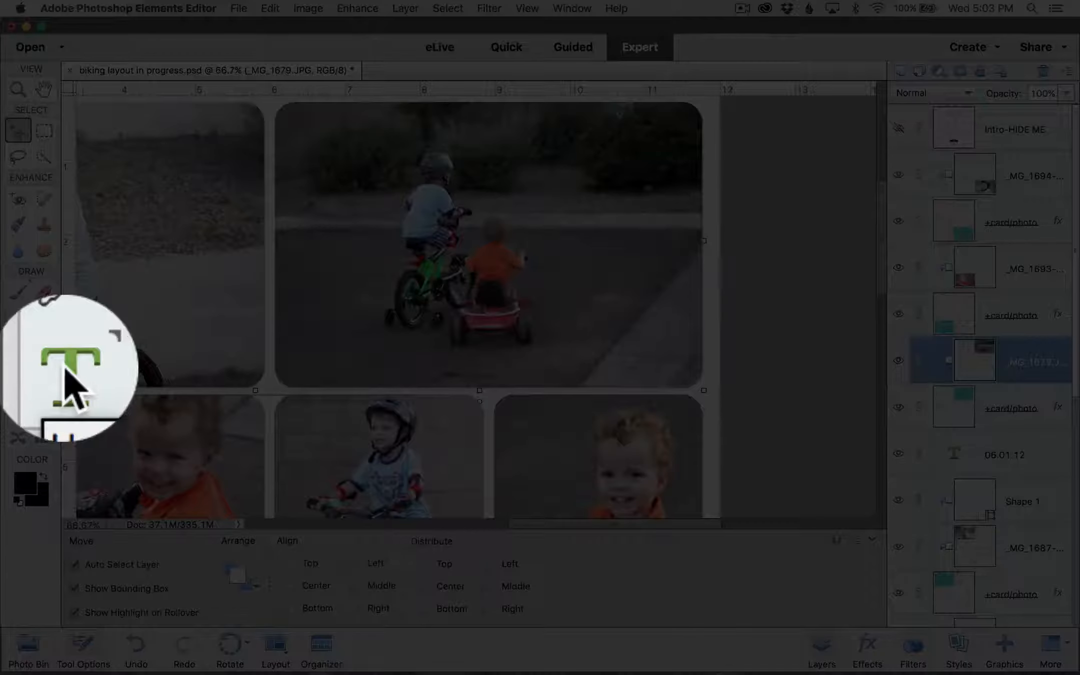
# Step: Start a text layer on the driveway photo using the KG Arrows Regular font
pyautogui.click(20, 371)
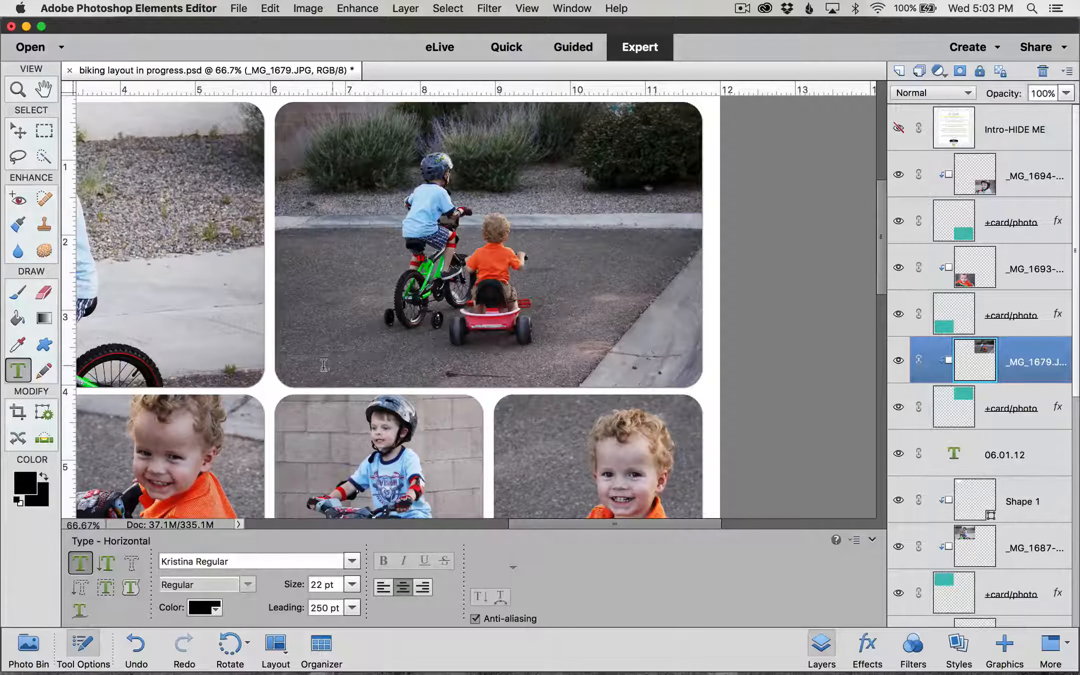
pyautogui.click(307, 354)
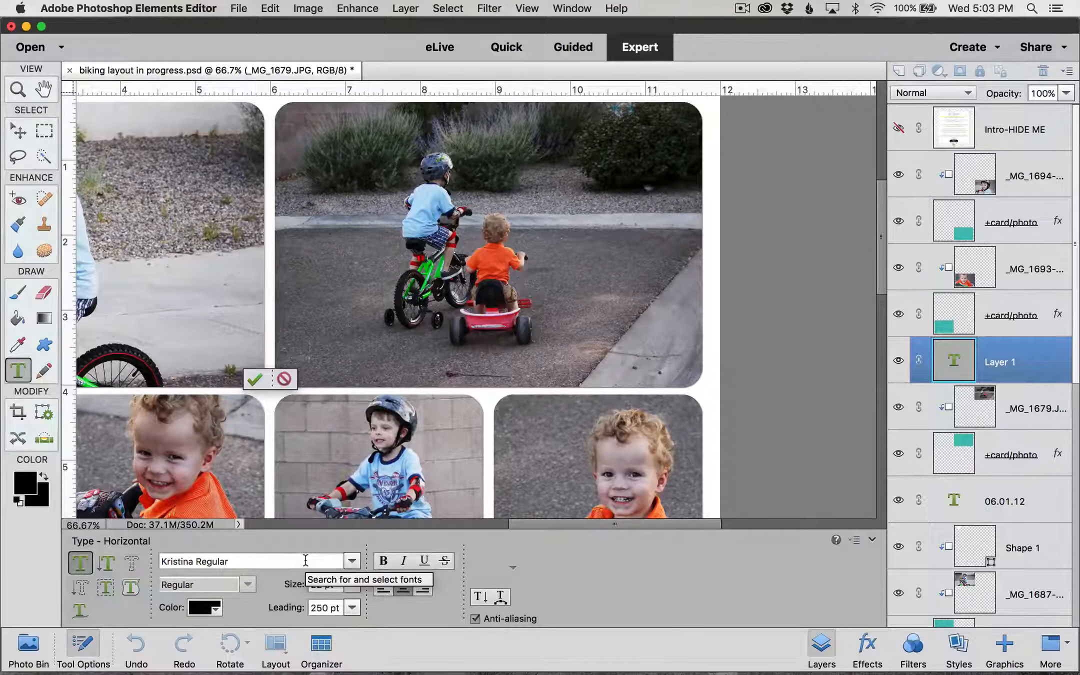
pyautogui.moveTo(306, 560); pyautogui.dragTo(151, 553)
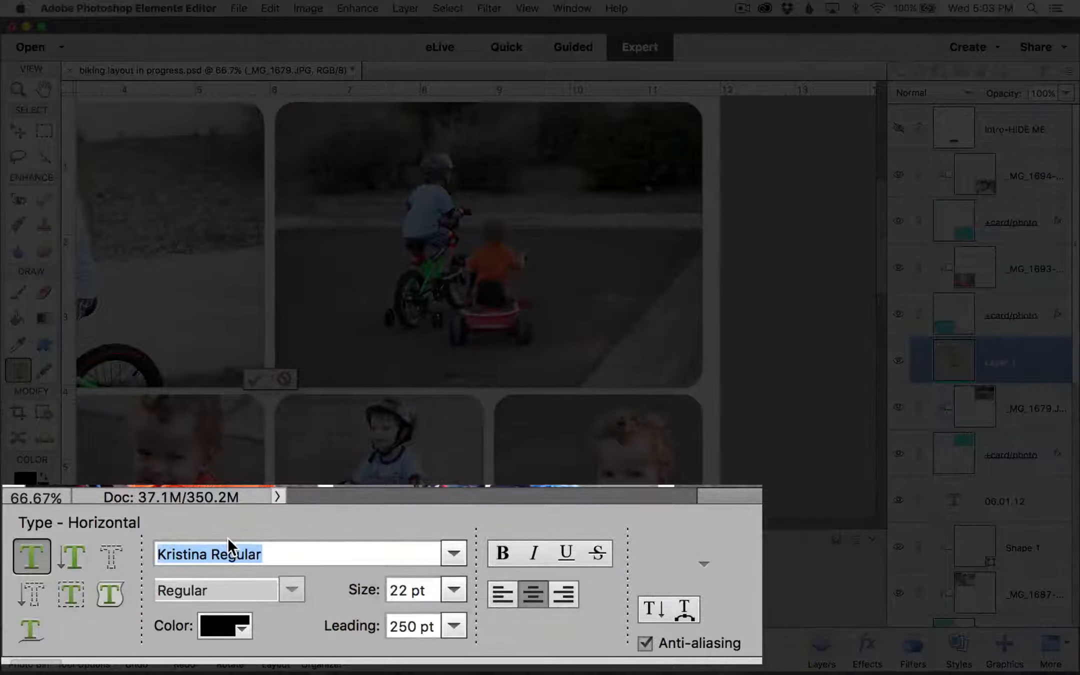
pyautogui.write('kg')
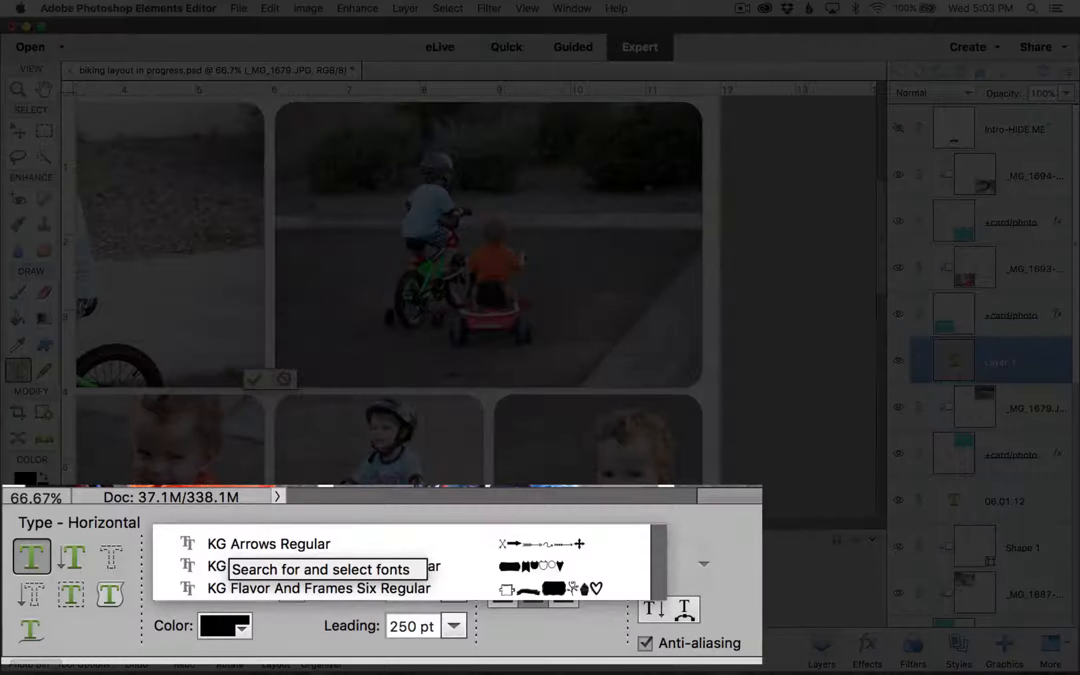
pyautogui.click(327, 544)
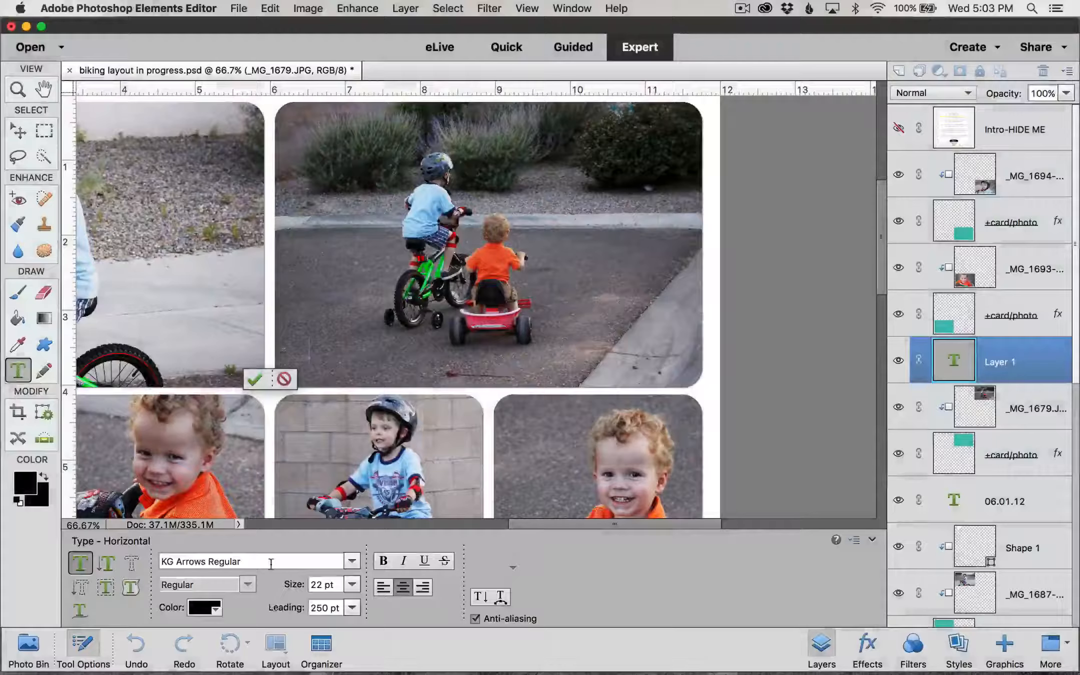
# Step: Set the text colour to white (ffffff)
pyautogui.click(216, 610)
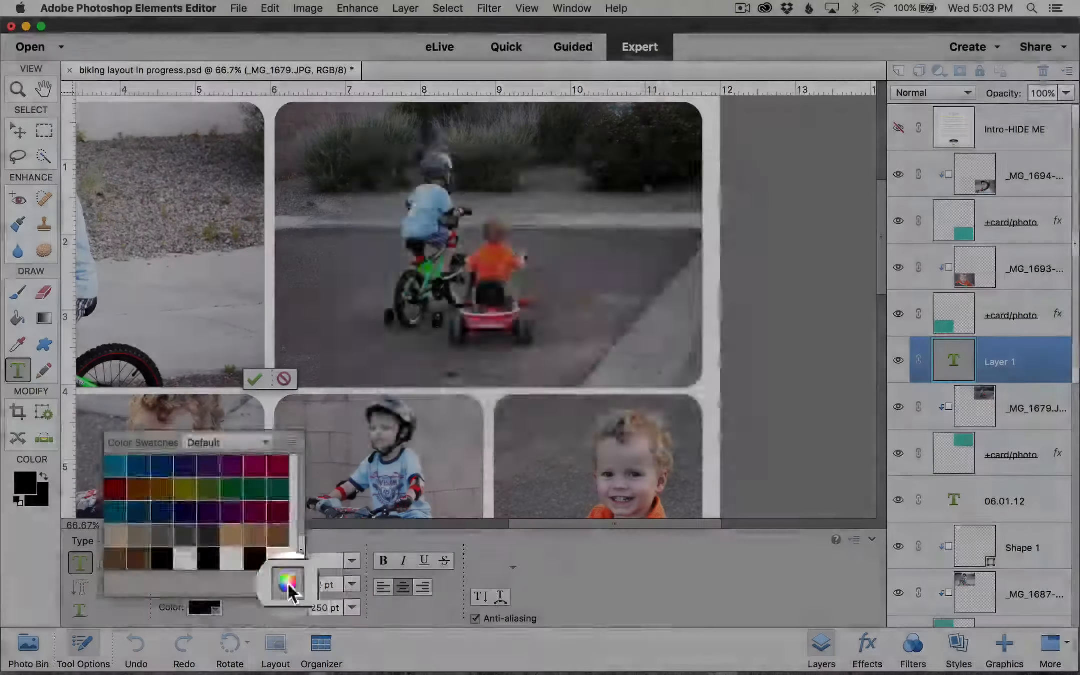
pyautogui.click(285, 583)
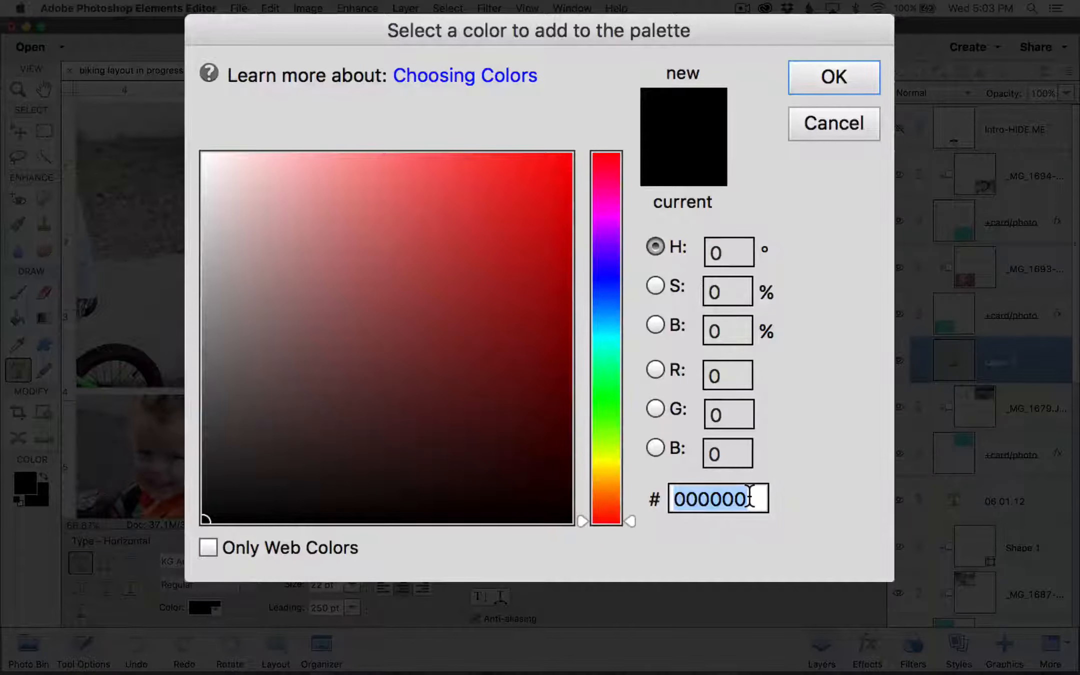
pyautogui.write('ffffff')
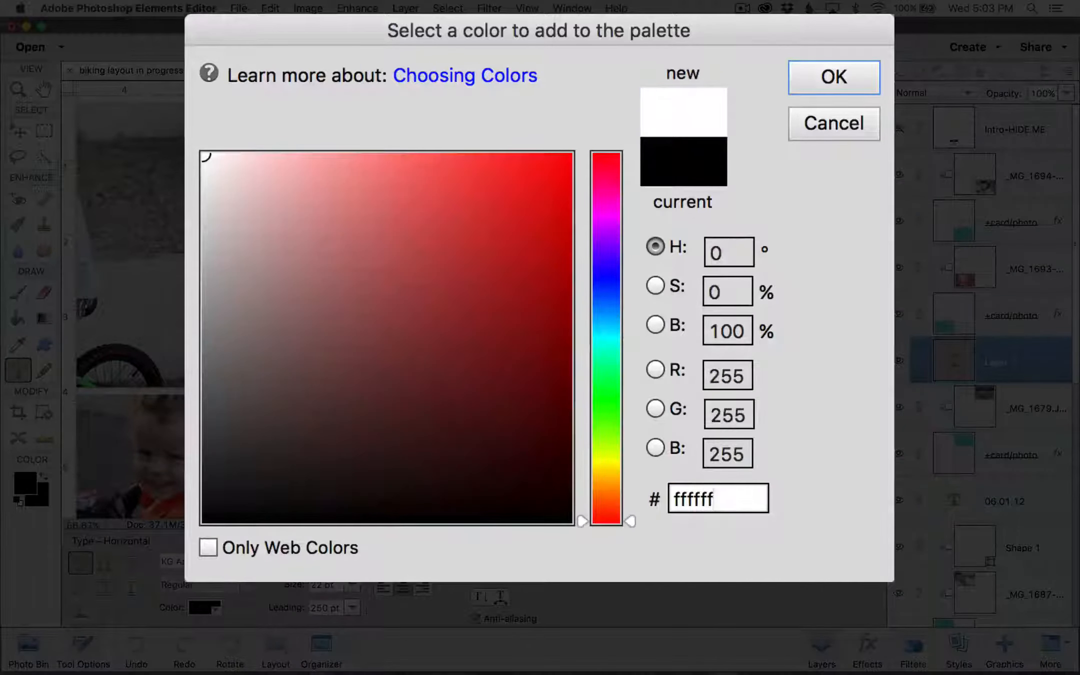
pyautogui.click(842, 80)
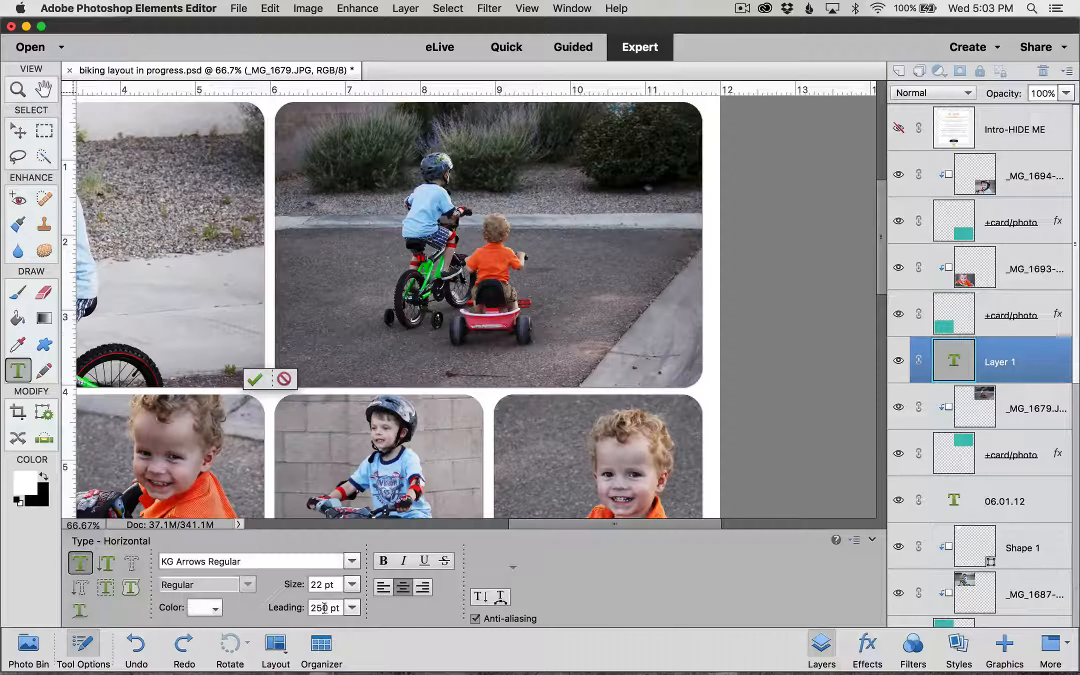
pyautogui.click(336, 584)
# Step: Enter a 155 pt size and type the KG Arrows glyph to draw the white chevron arrow
pyautogui.write('155')
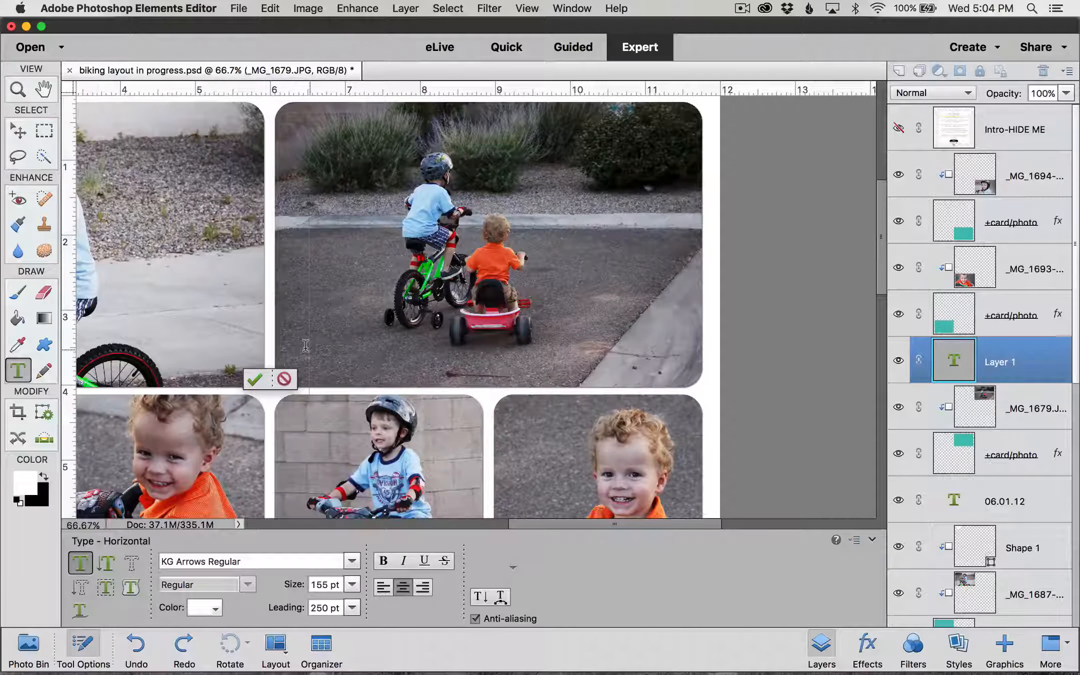
pyautogui.write('a')
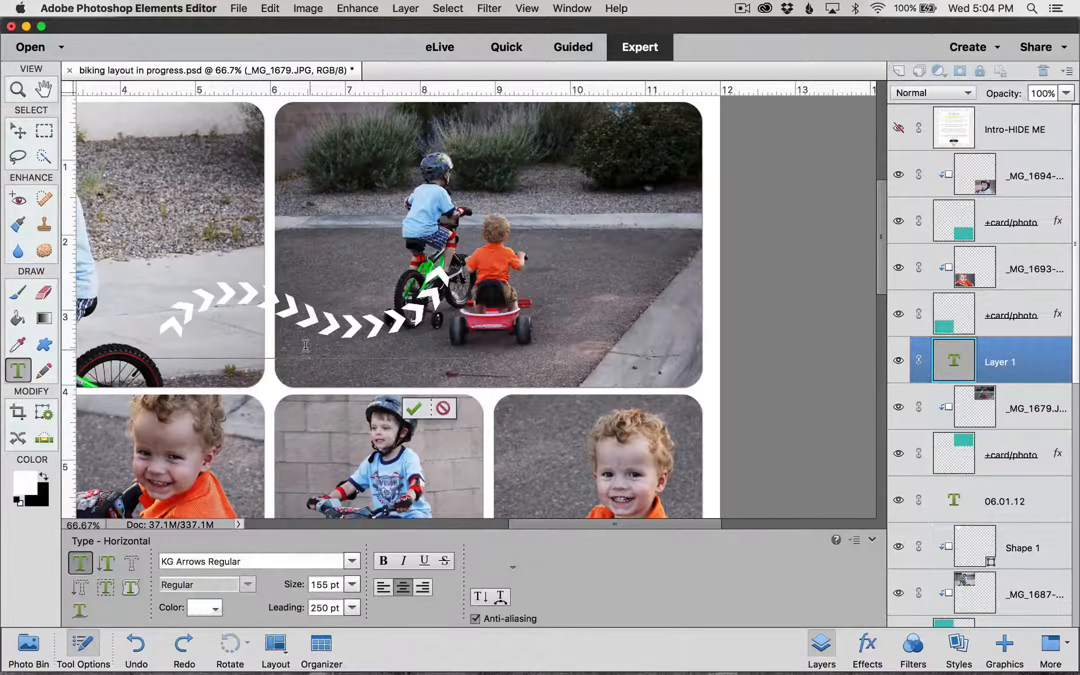
pyautogui.click(414, 409)
# Step: With the Move tool, drag the arrow text down and right beneath the bikes
pyautogui.press('v')
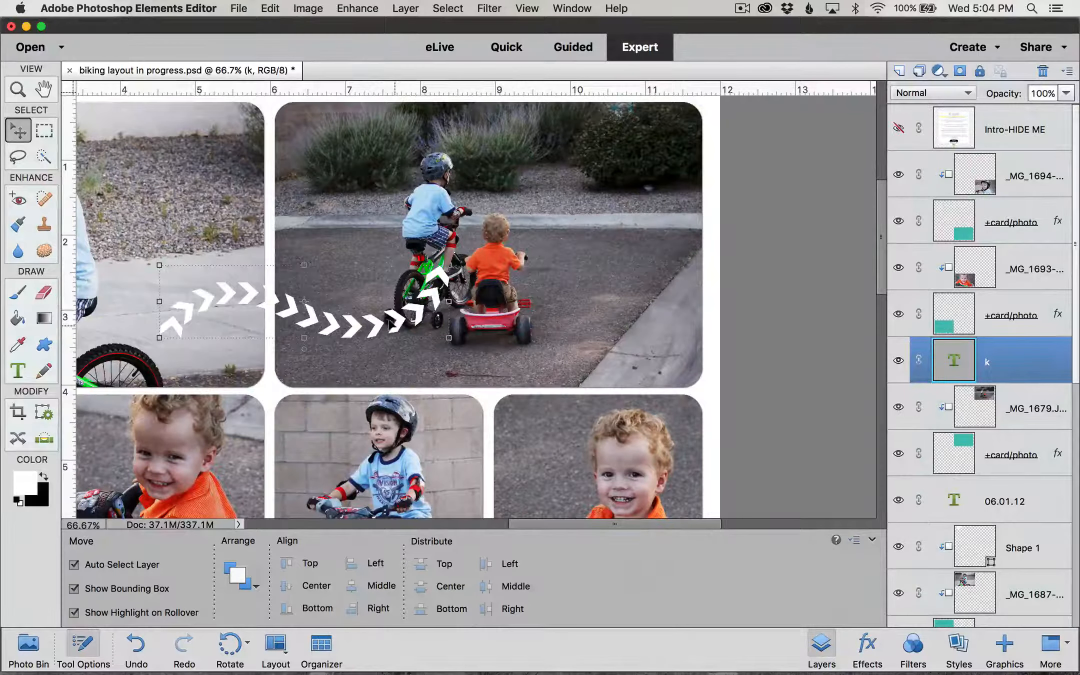
pyautogui.moveTo(391, 324); pyautogui.dragTo(516, 359)
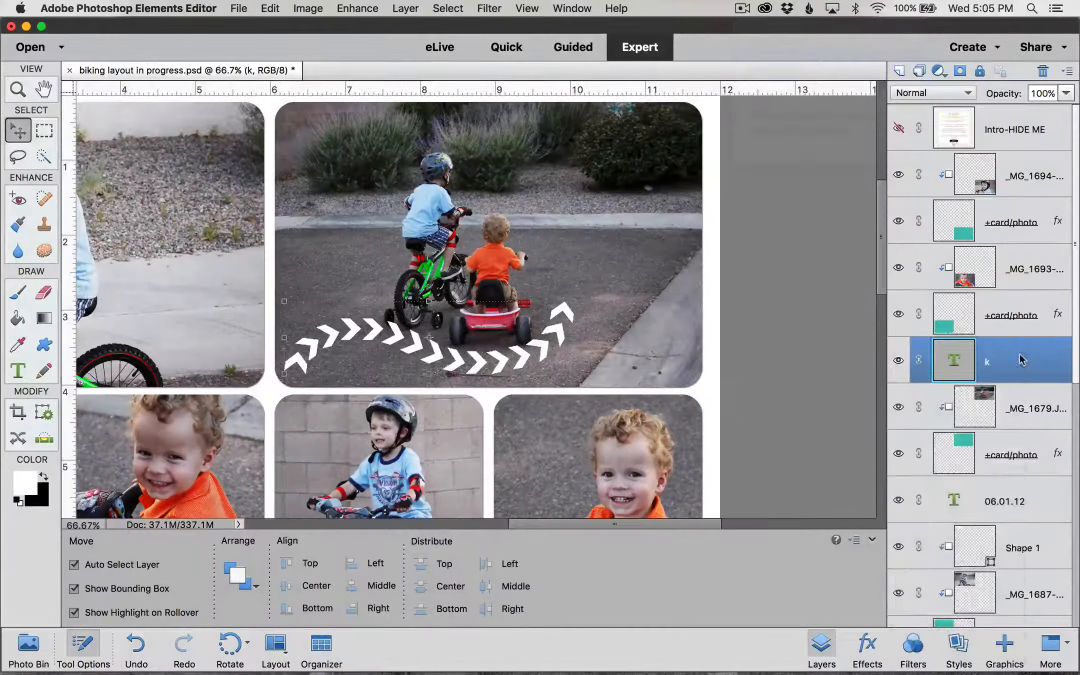
pyautogui.rightClick(1022, 357)
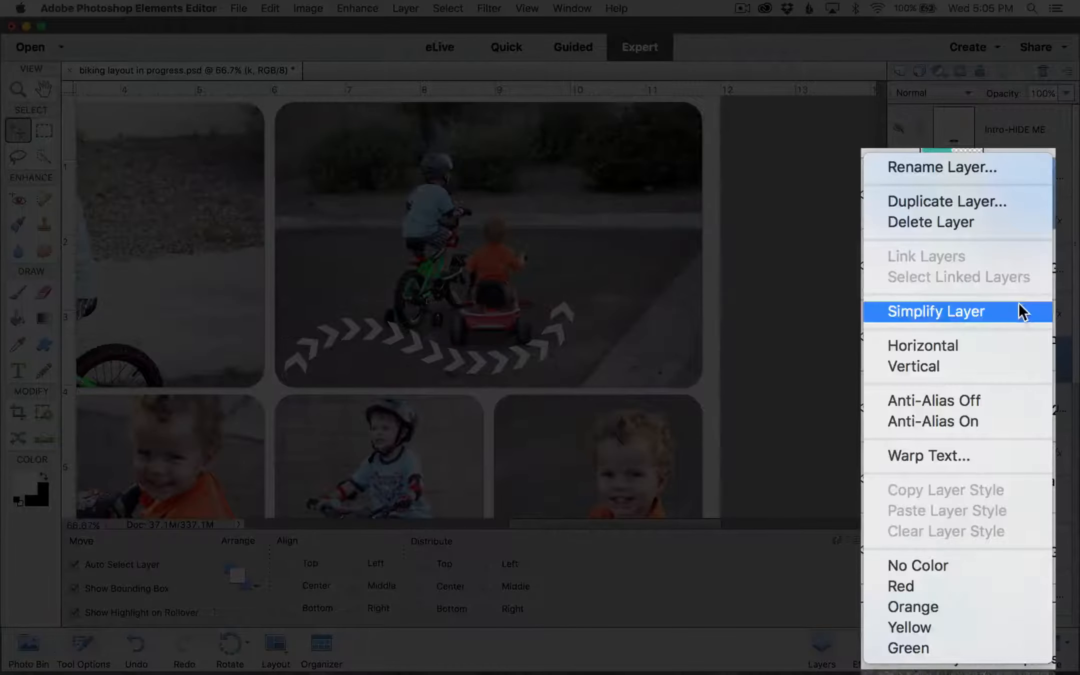
# Step: Simplify layer k and set the Eraser size to 150 px
pyautogui.click(1018, 303)
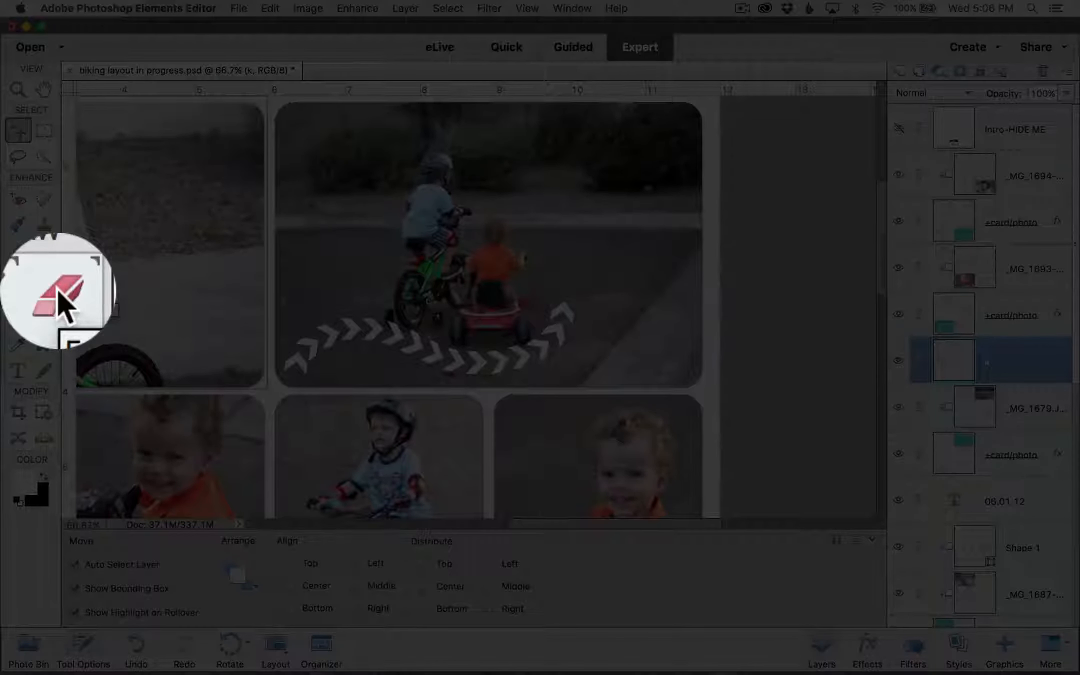
pyautogui.click(44, 294)
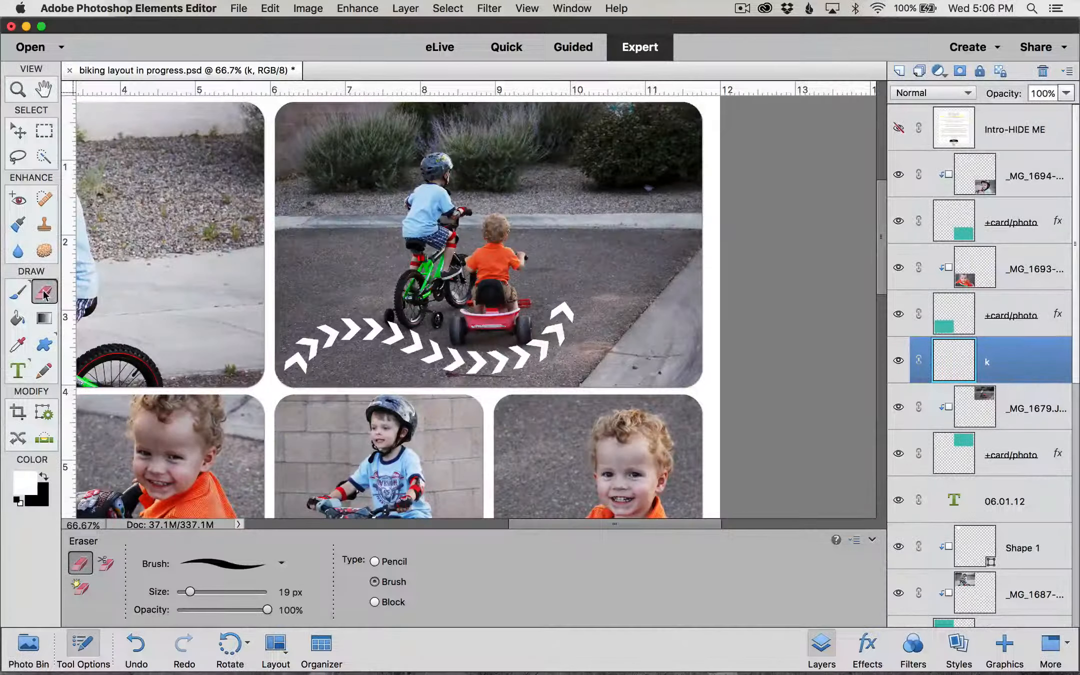
pyautogui.click(281, 564)
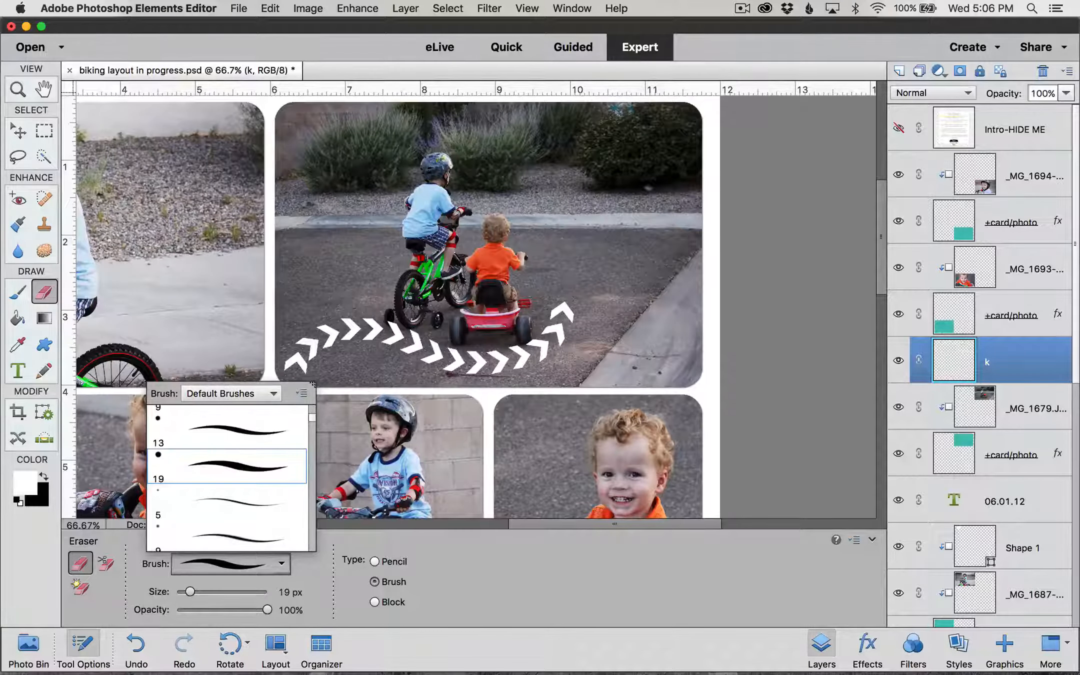
pyautogui.click(283, 461)
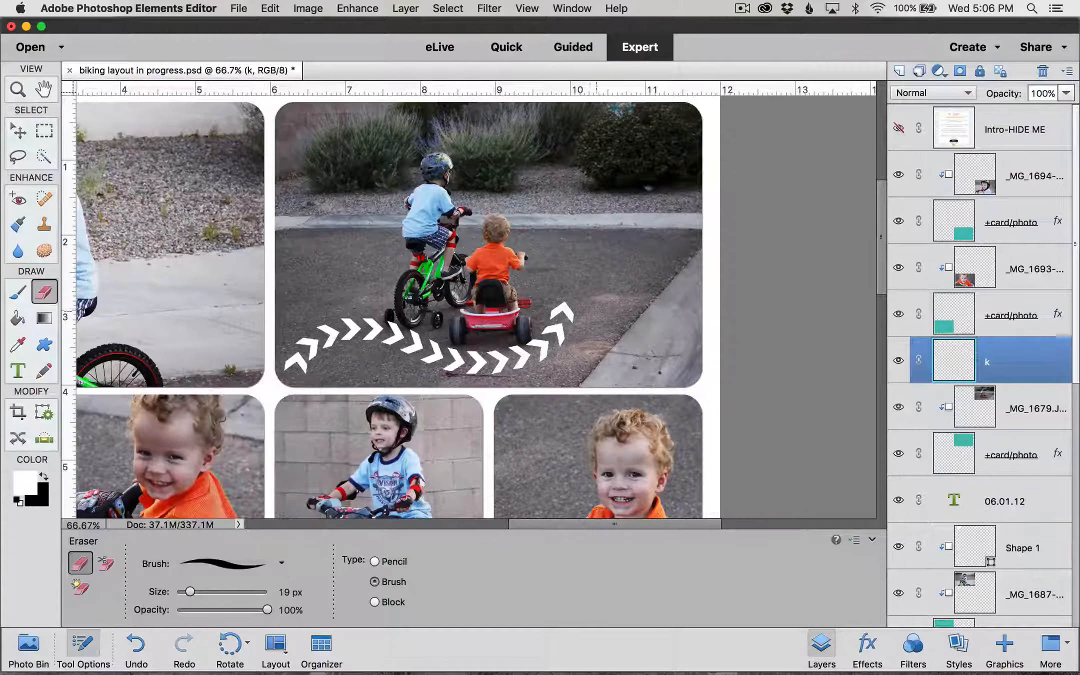
pyautogui.press(']')
pyautogui.press(']')
pyautogui.press(']')
pyautogui.press(']')
pyautogui.press(']')
pyautogui.press(']')
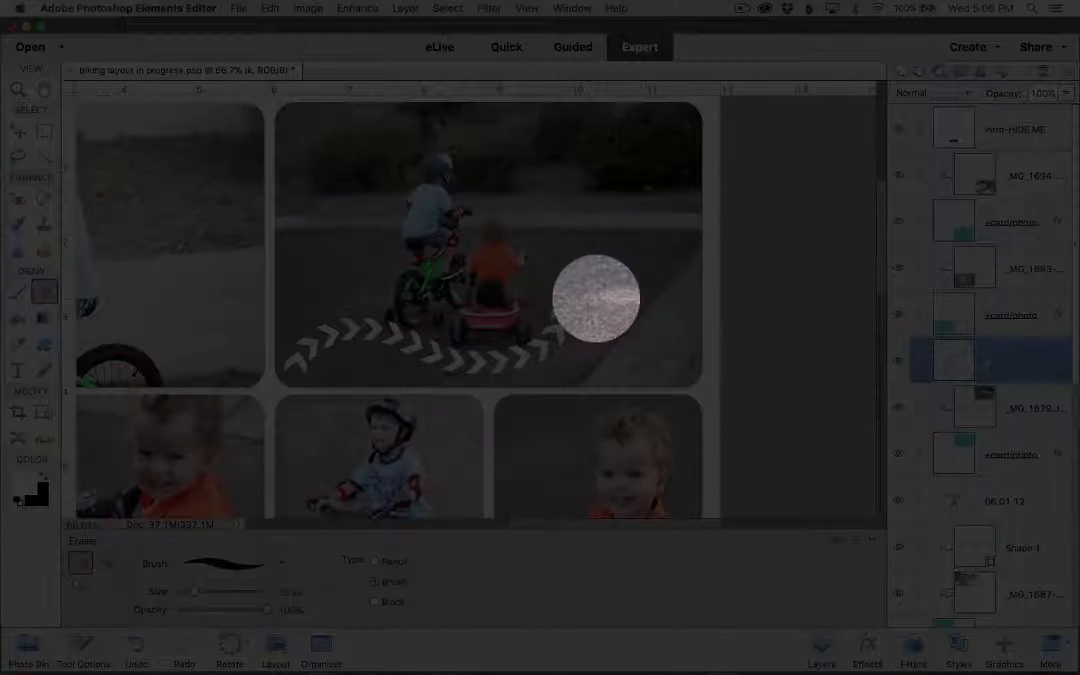
pyautogui.press(']')
pyautogui.press(']')
pyautogui.press(']')
pyautogui.press(']')
pyautogui.press(']')
pyautogui.press(']')
pyautogui.press(']')
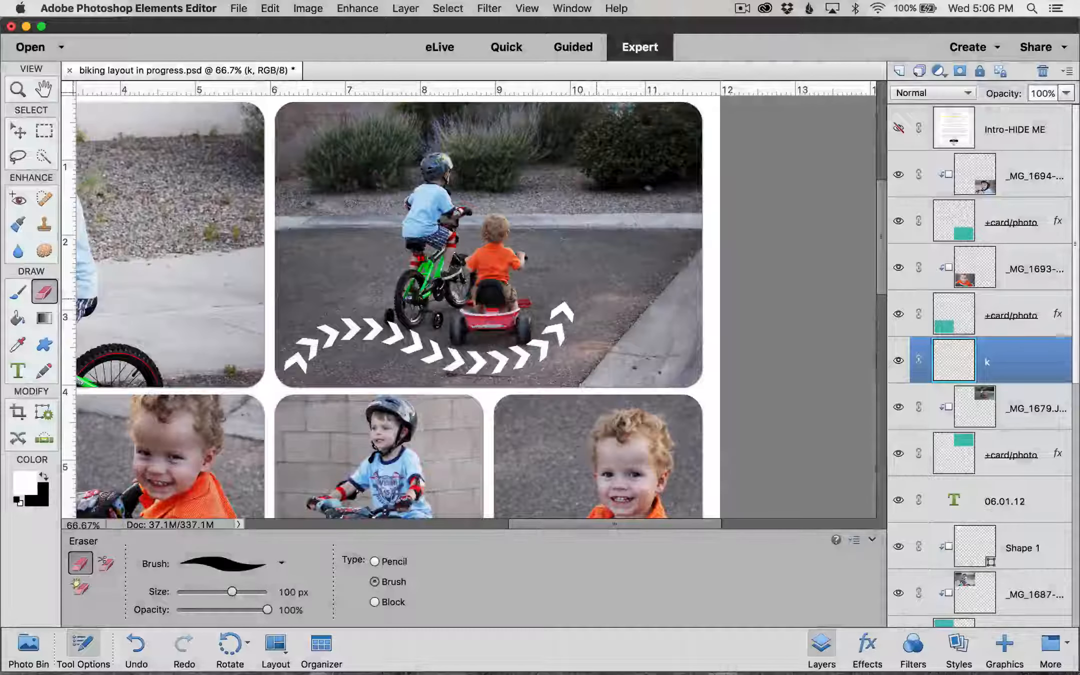
pyautogui.press(']')
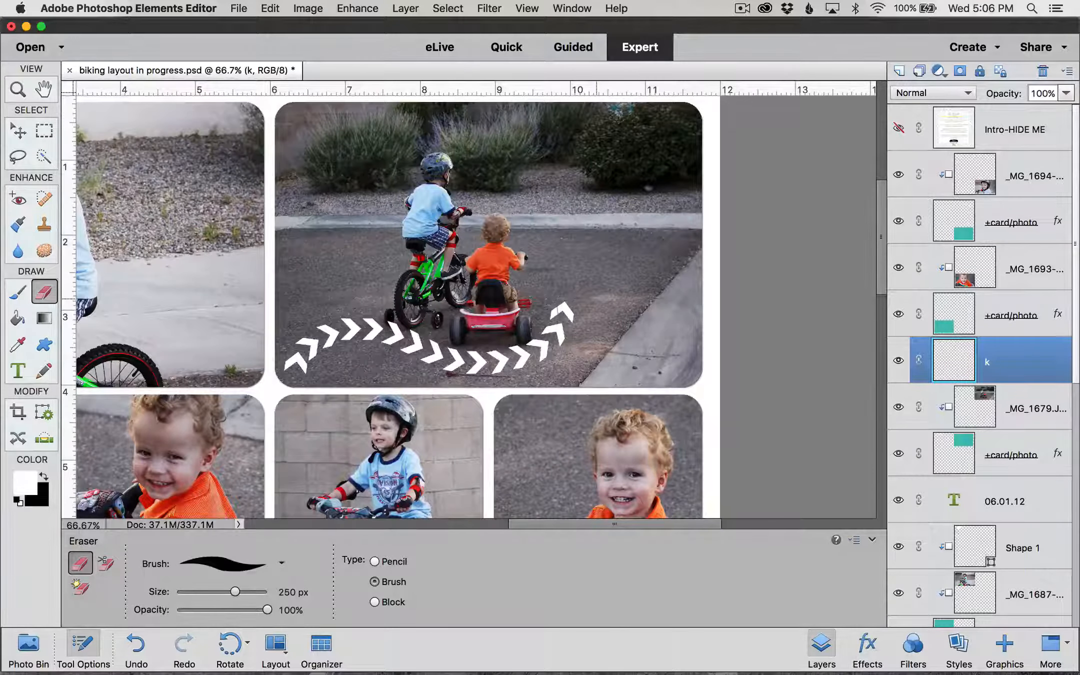
pyautogui.press('[')
pyautogui.press('[')
pyautogui.press(']')
# Step: Erase the rising chevrons at the arrow's right end so it runs level
pyautogui.click(581, 314)
pyautogui.click(561, 306)
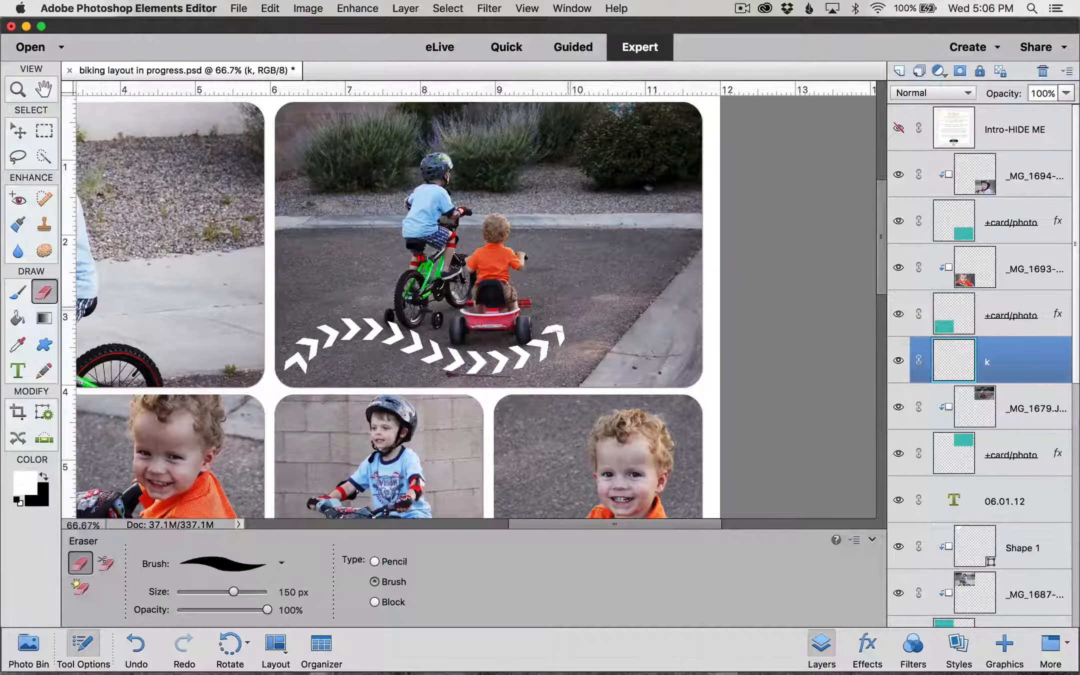
pyautogui.click(570, 324)
pyautogui.click(562, 326)
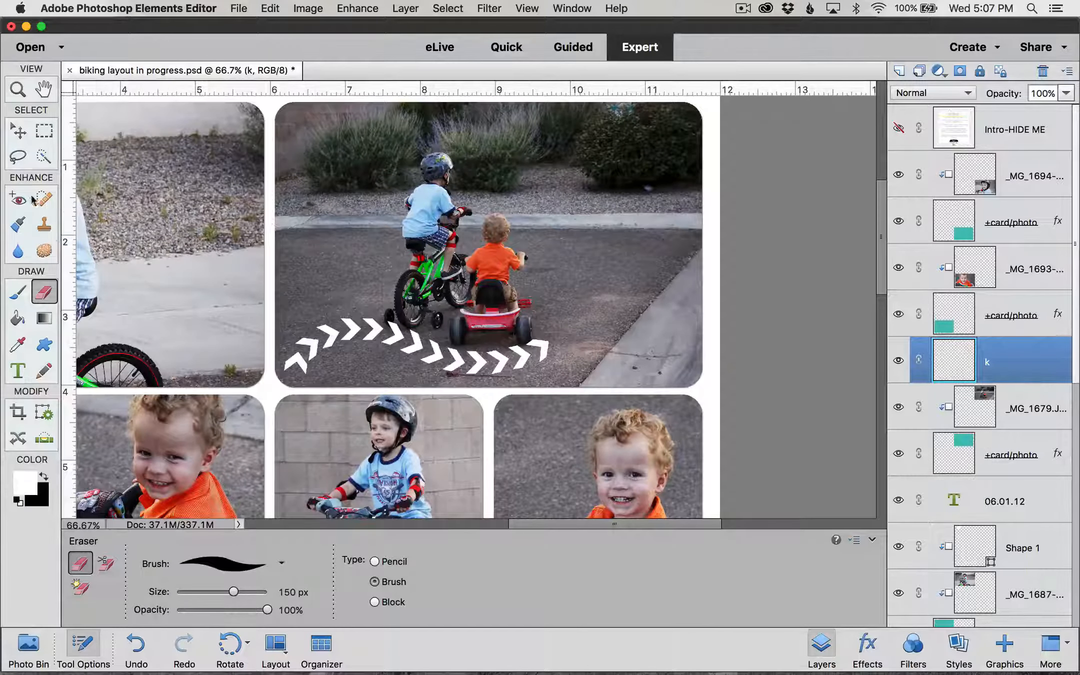
pyautogui.click(18, 133)
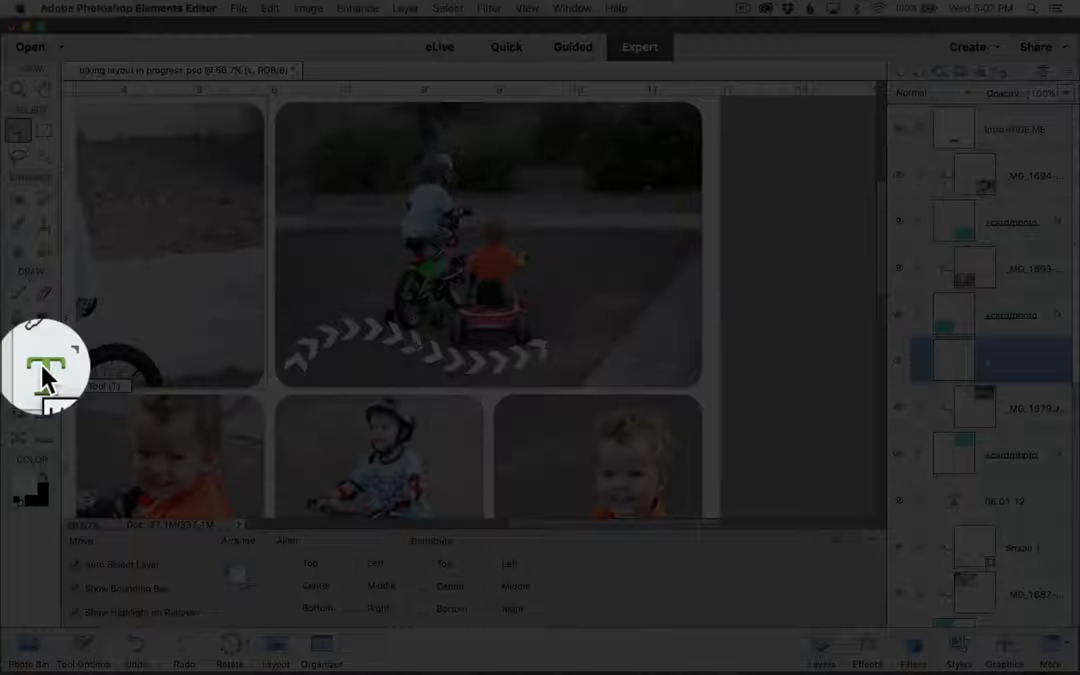
# Step: Set the Type tool font to Hipster Icons Regular at 76 pt
pyautogui.click(18, 371)
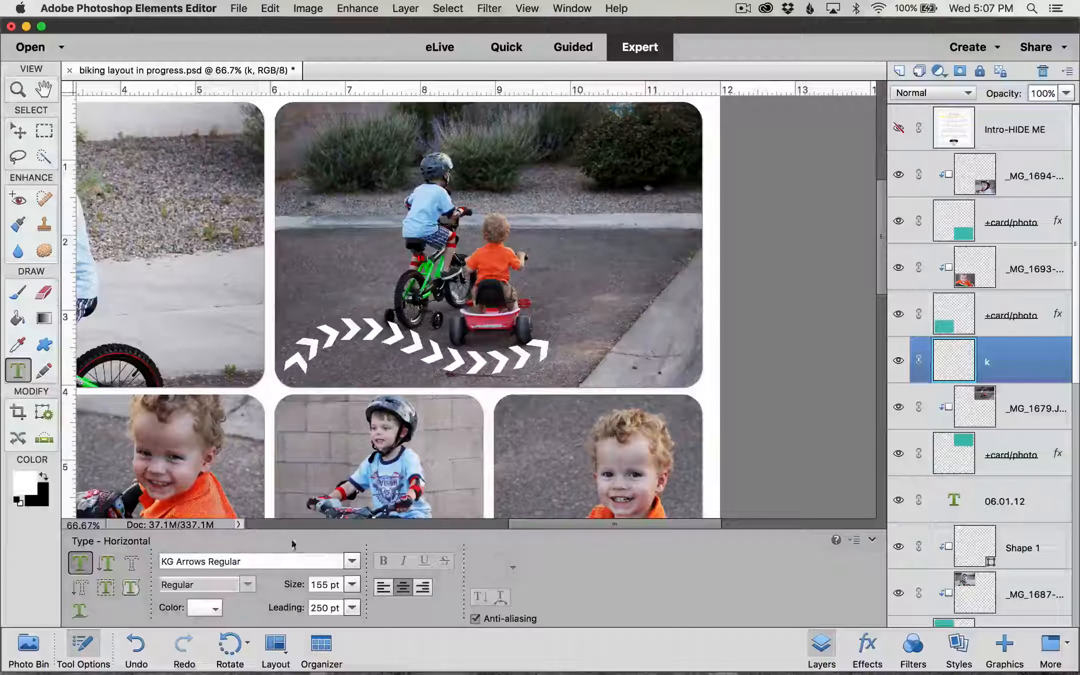
pyautogui.click(287, 560)
pyautogui.moveTo(288, 560); pyautogui.dragTo(150, 559)
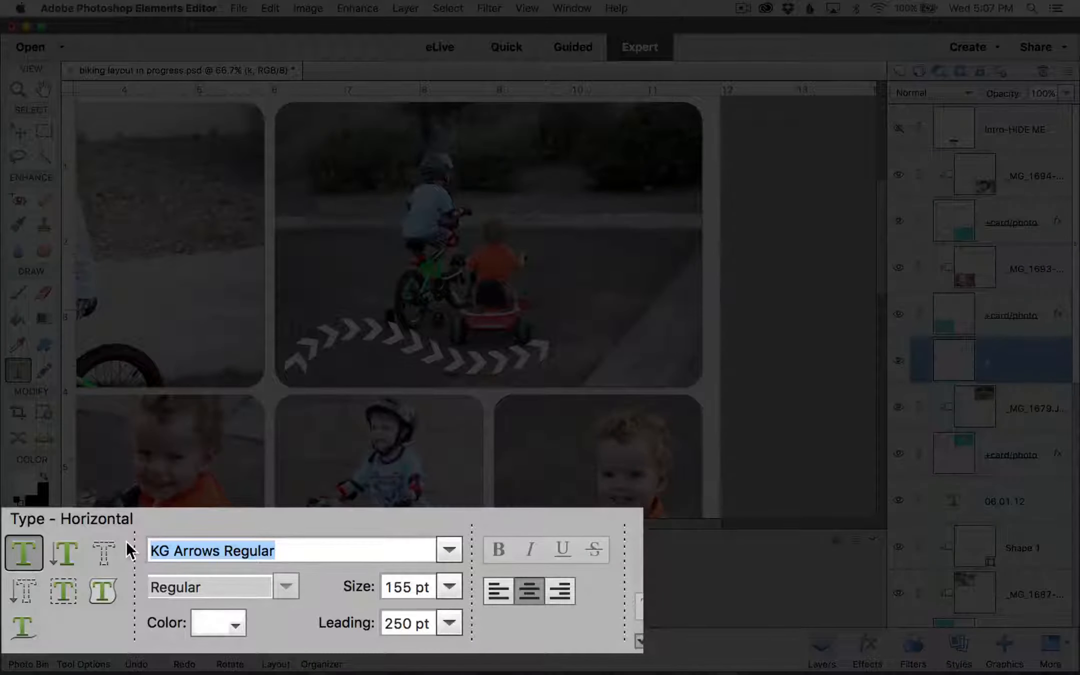
pyautogui.write('Hipster')
pyautogui.click(239, 585)
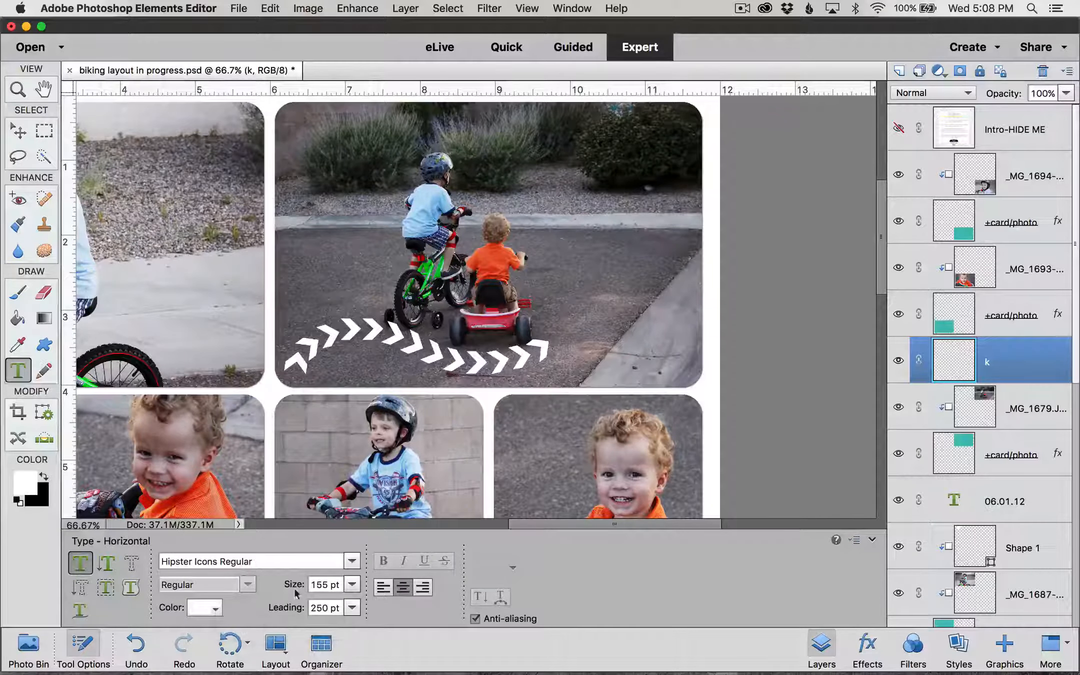
pyautogui.moveTo(341, 584); pyautogui.dragTo(274, 579)
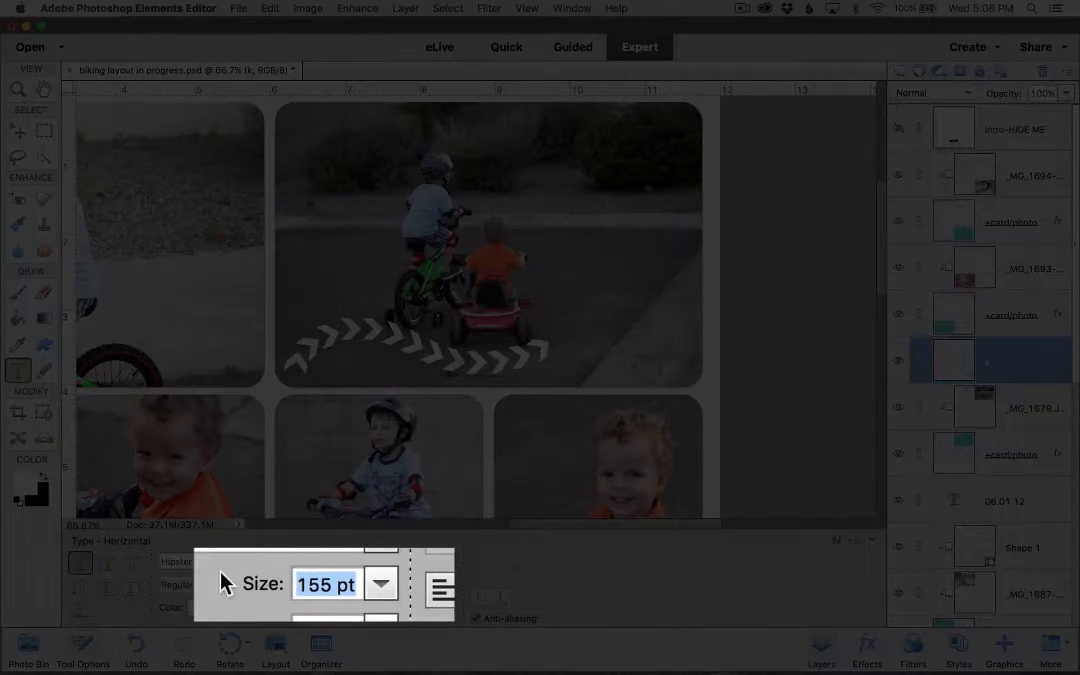
pyautogui.write('76')
pyautogui.press('Tab')
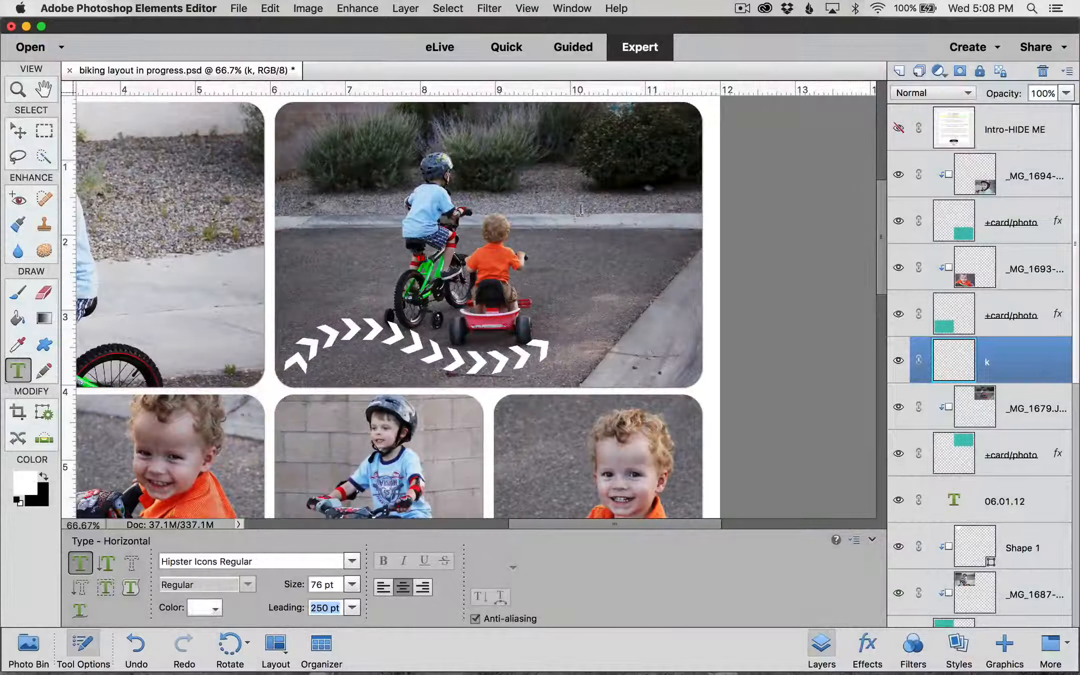
# Step: Type the 'b' bicycle glyph on the top photo and commit it as a text layer
pyautogui.click(584, 227)
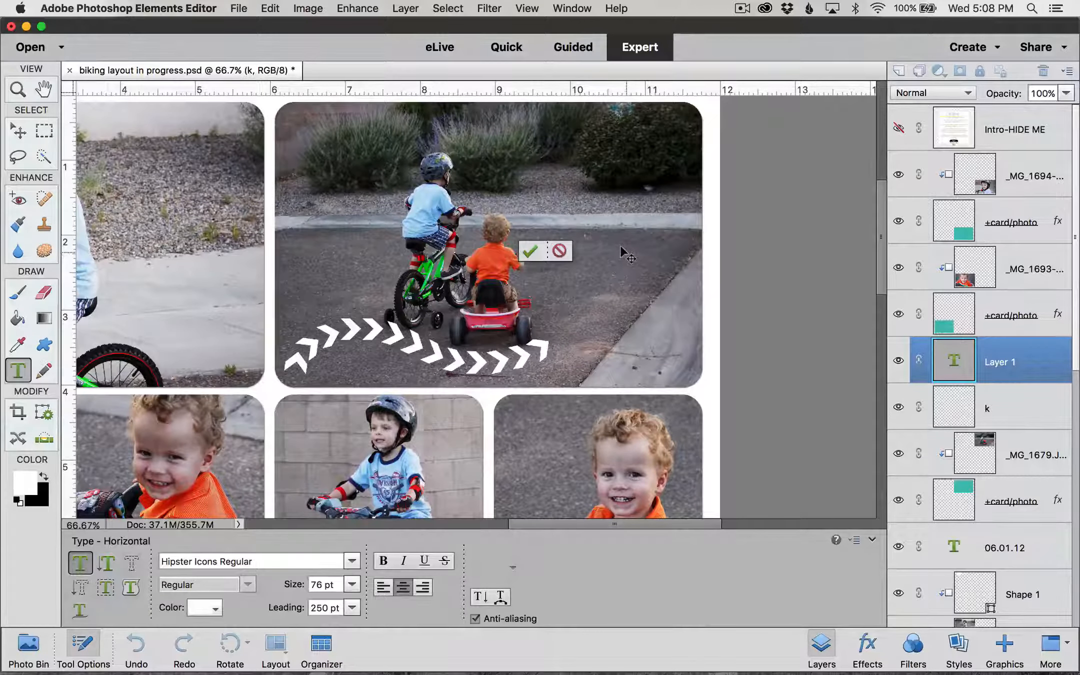
pyautogui.write('b')
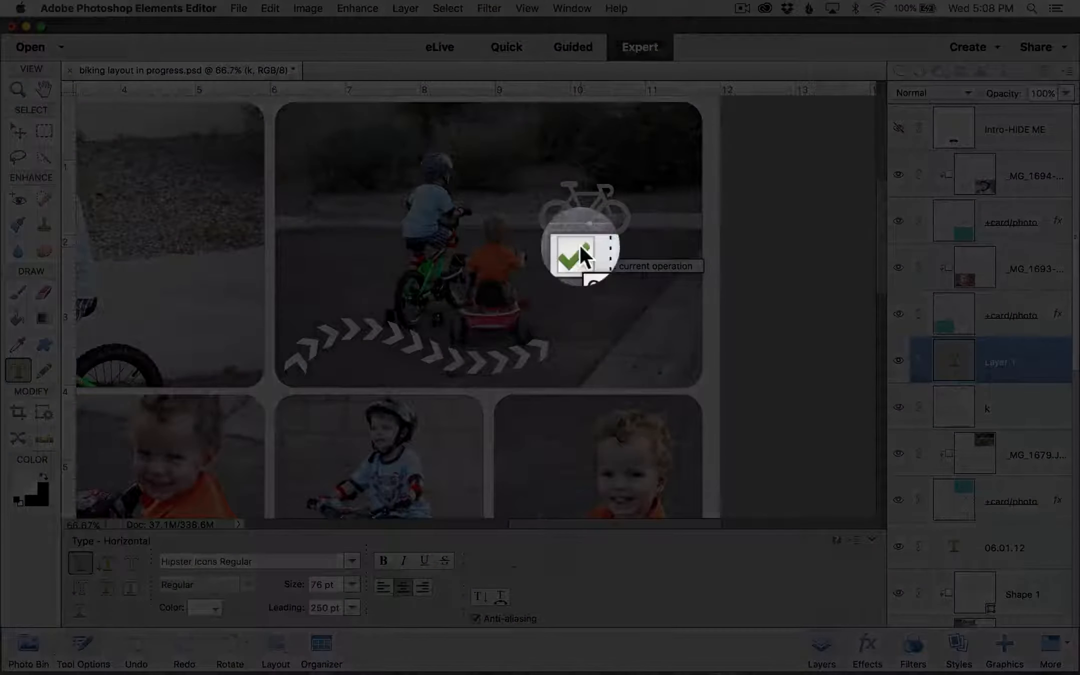
pyautogui.click(580, 245)
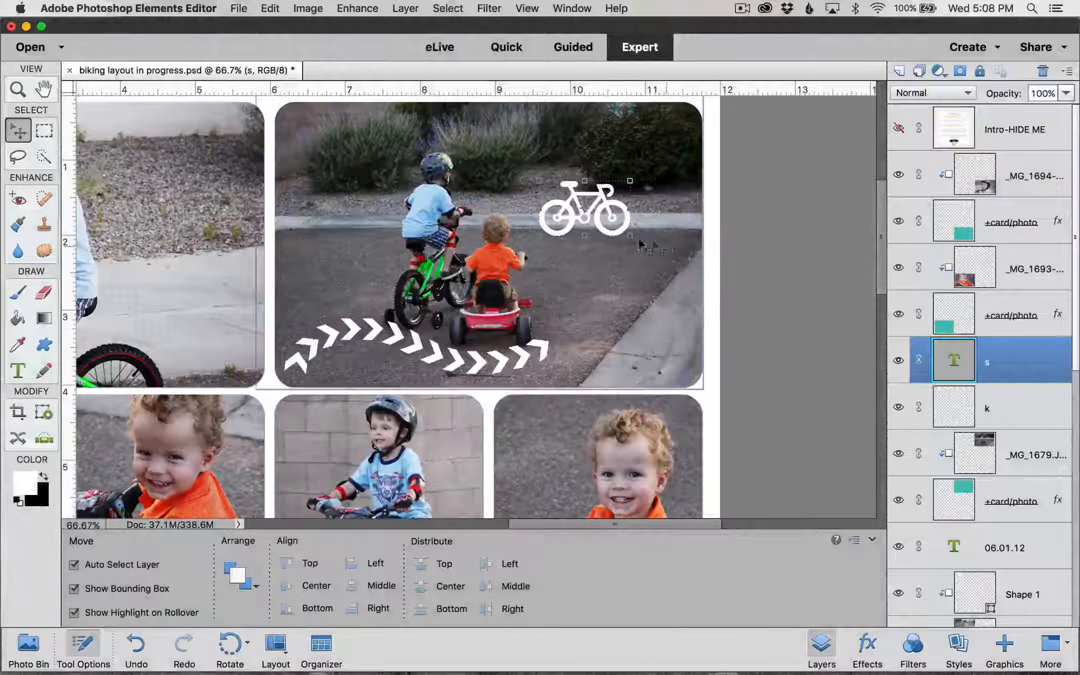
# Step: Move the bicycle icon to the photo's lower right and shift the arrows right to meet it
pyautogui.moveTo(600, 230); pyautogui.dragTo(653, 342)
pyautogui.moveTo(544, 341); pyautogui.dragTo(578, 351)
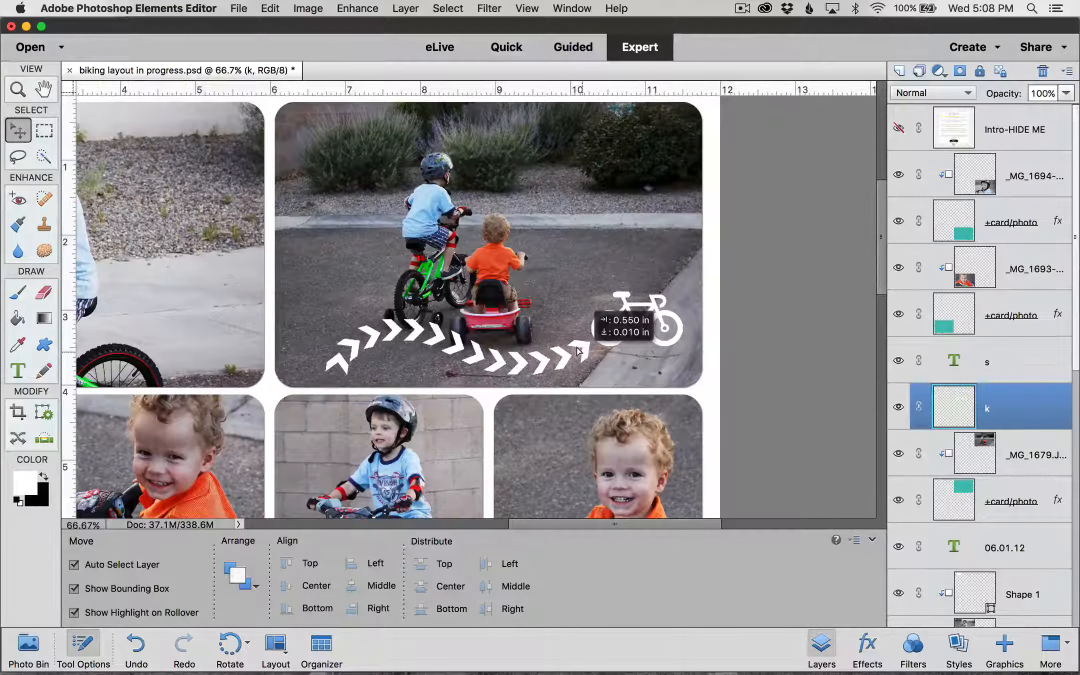
pyautogui.moveTo(578, 351); pyautogui.dragTo(607, 340)
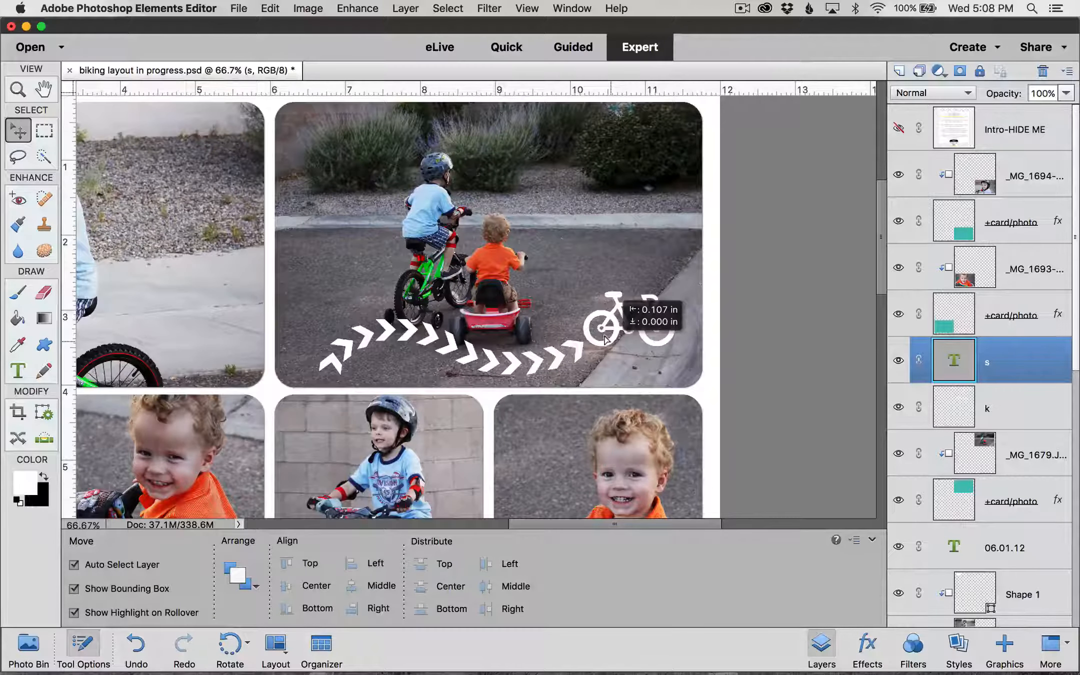
pyautogui.moveTo(606, 340); pyautogui.dragTo(607, 340)
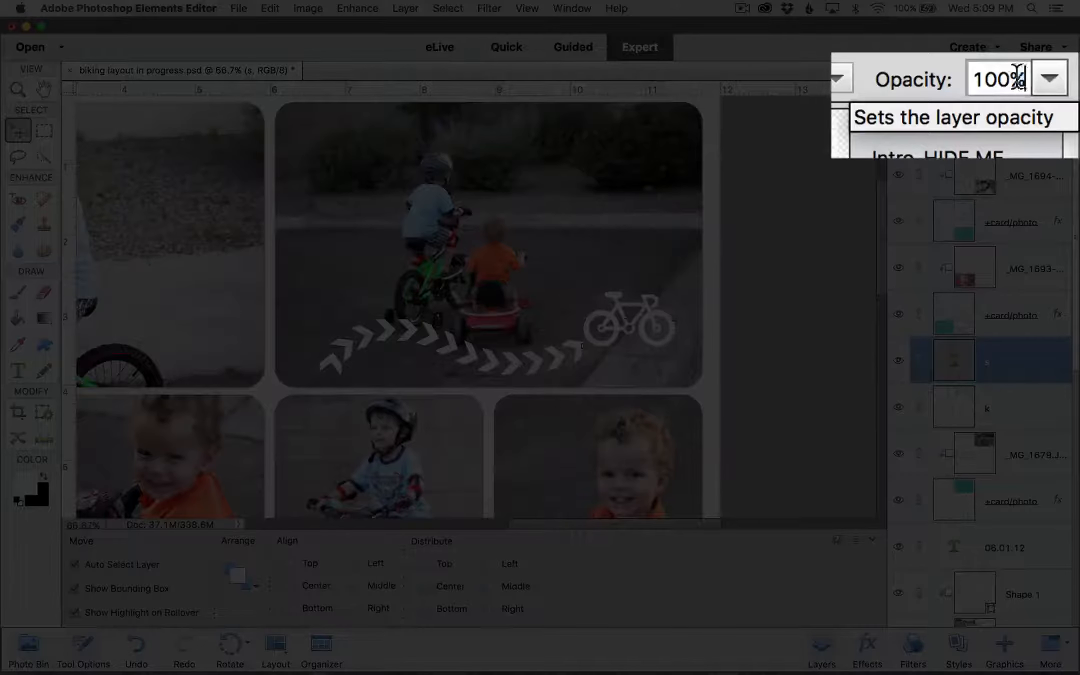
# Step: Set the bicycle layer s opacity to 60%
pyautogui.moveTo(1053, 93); pyautogui.dragTo(1006, 94)
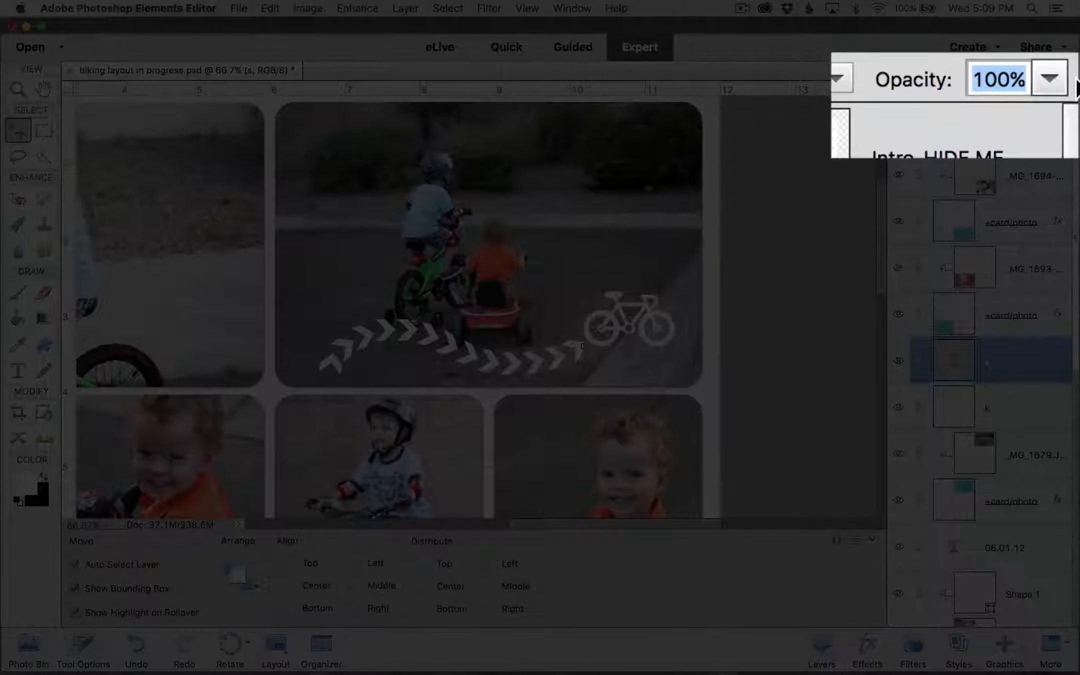
pyautogui.write('60')
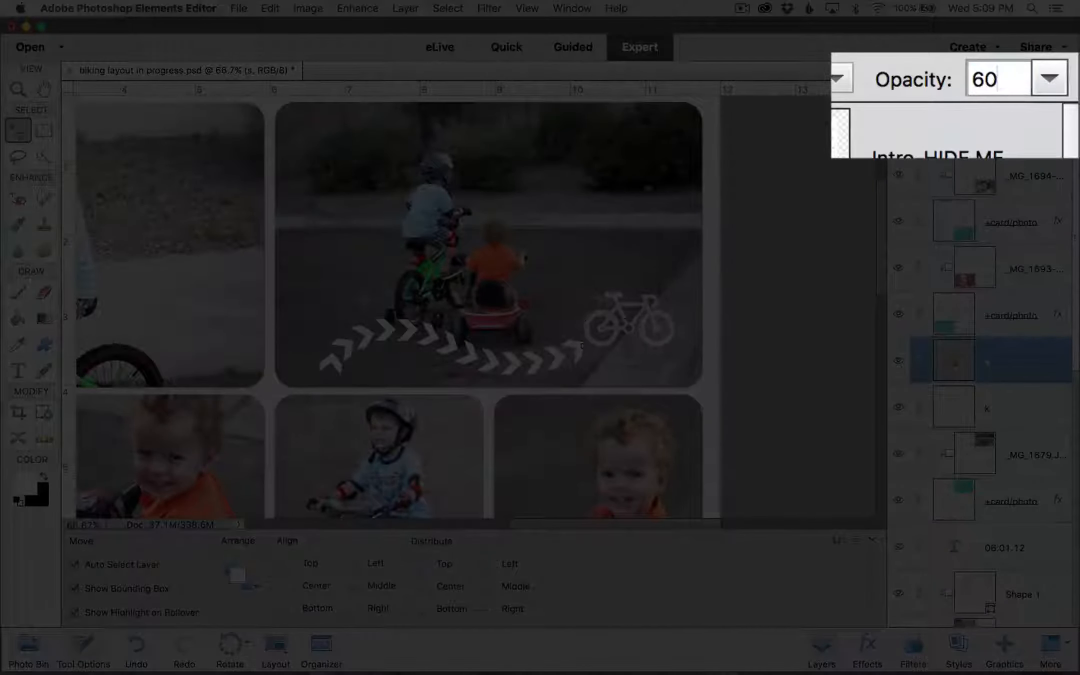
pyautogui.click(1048, 78)
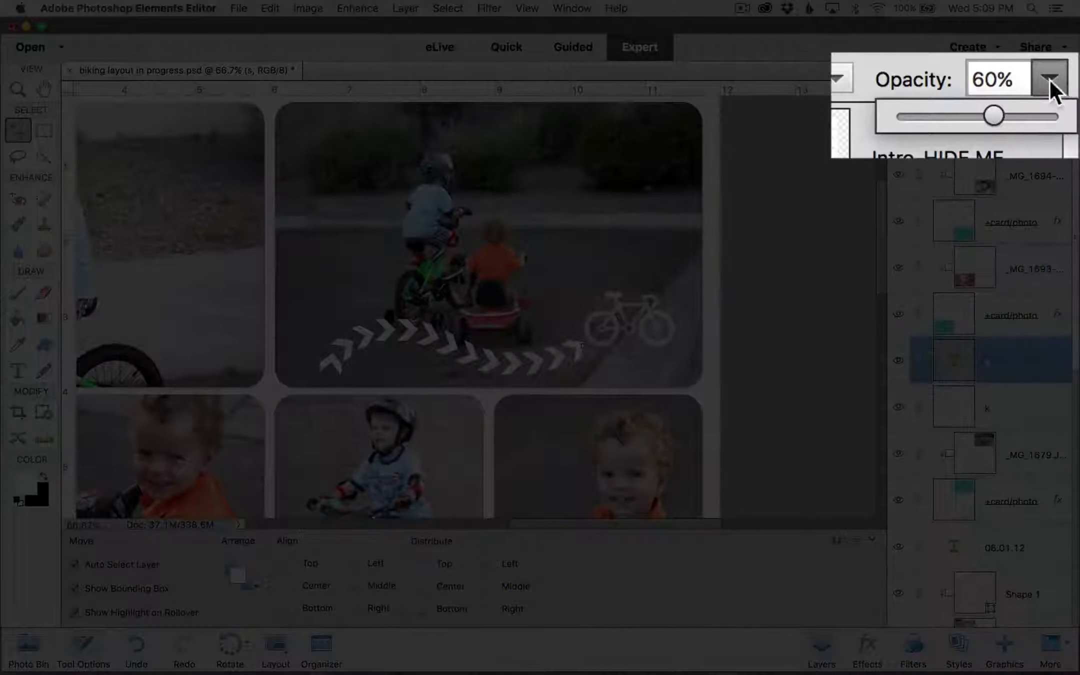
pyautogui.moveTo(995, 114)
pyautogui.mouseDown()
pyautogui.moveTo(976, 113)
pyautogui.moveTo(993, 116)
pyautogui.mouseUp()
pyautogui.click(1014, 80)
pyautogui.click(1014, 80)
pyautogui.write('60')
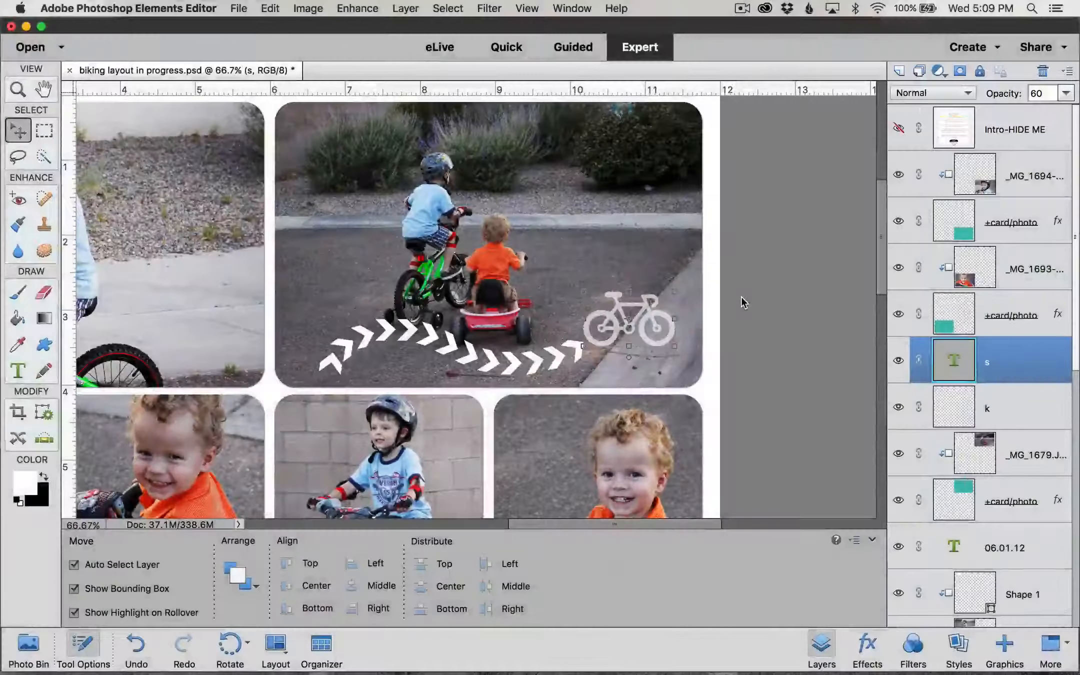
# Step: Set the arrows layer k opacity to 60% as well
pyautogui.click(1019, 409)
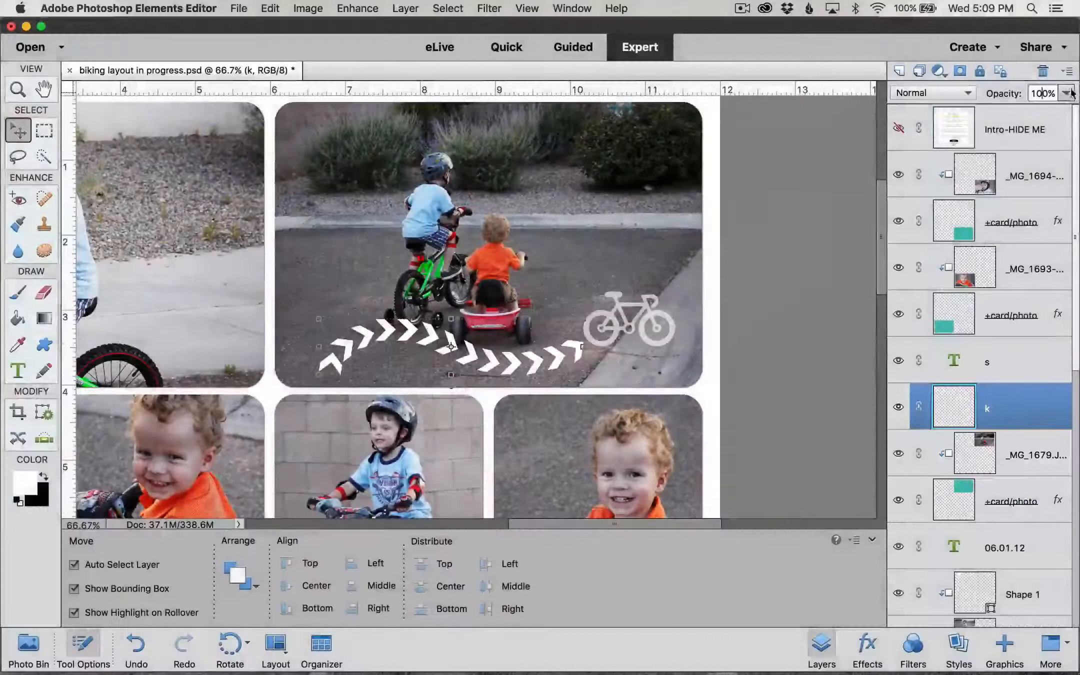
pyautogui.doubleClick(1044, 93)
pyautogui.write('6.0')
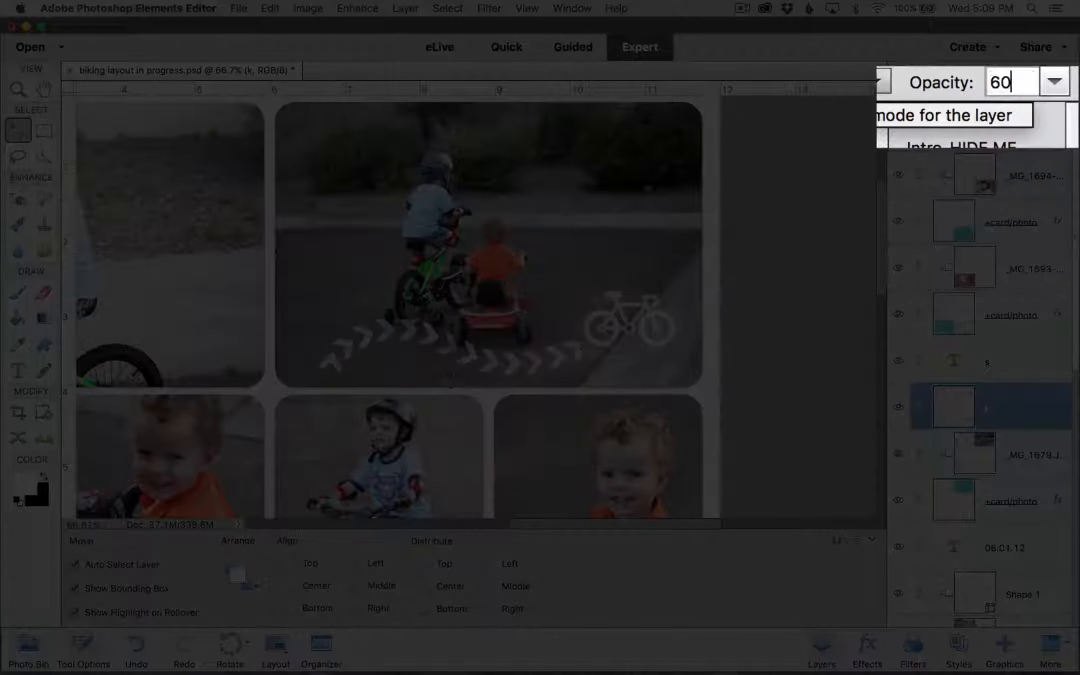
pyautogui.click(745, 273)
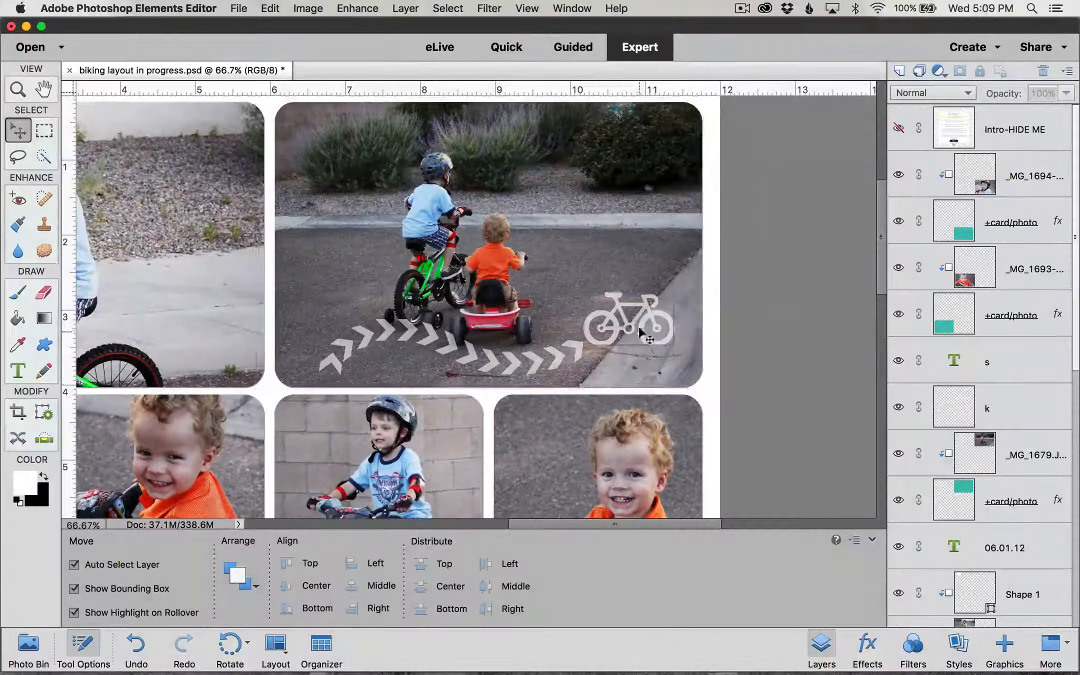
pyautogui.click(74, 564)
pyautogui.press('super+minus')
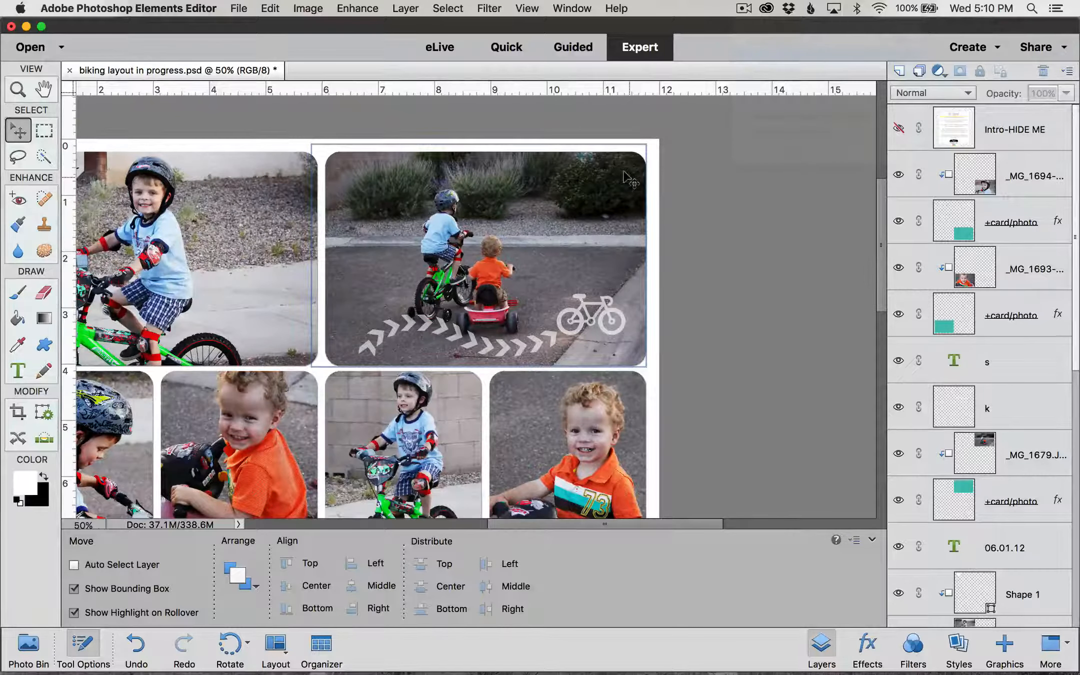
# Step: Zoom out to review the whole layout, then zoom back in on the bottom-right helmet photo
pyautogui.press('super+minus')
pyautogui.press('super+minus')
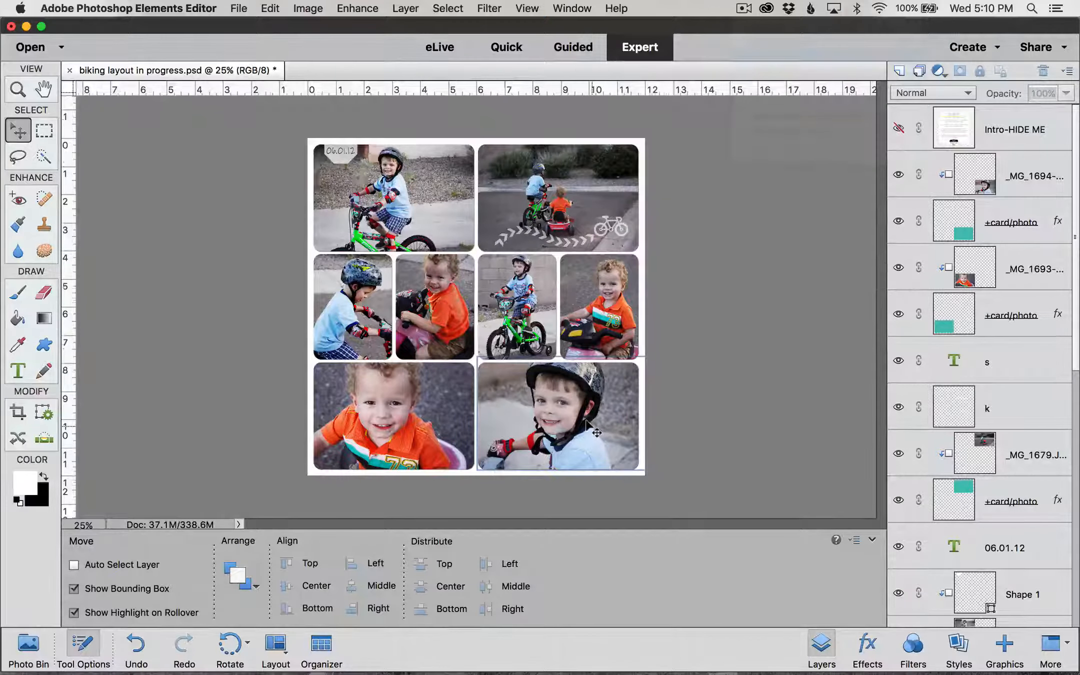
pyautogui.press('super+equal')
pyautogui.scroll(-10, 587, 424)
pyautogui.hscroll(2, 587, 424)
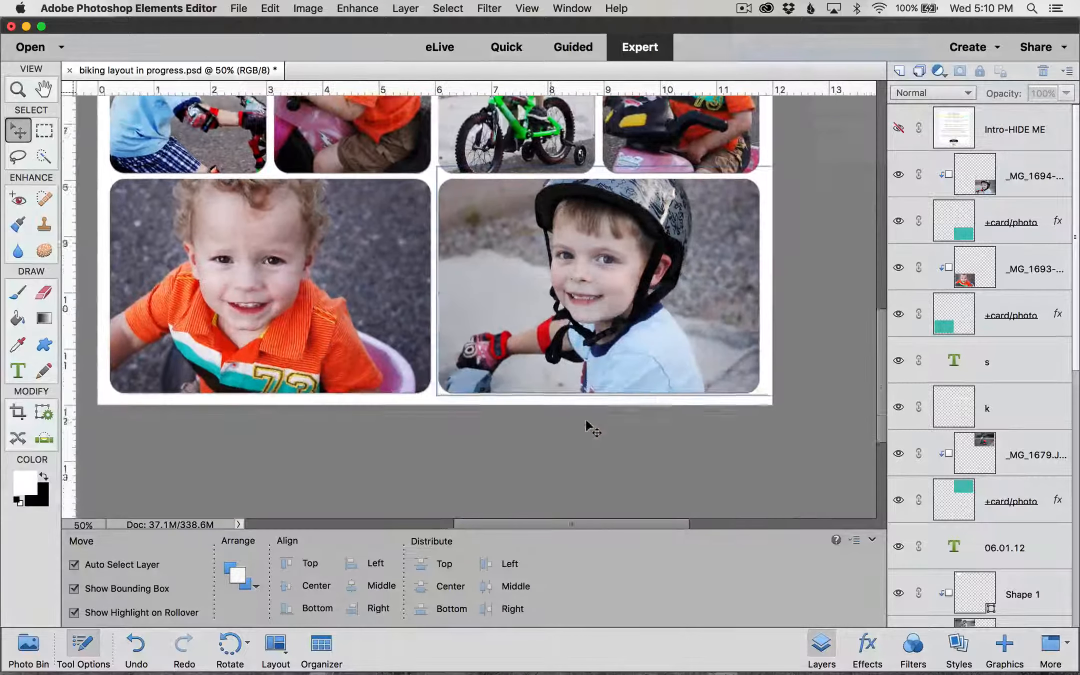
pyautogui.press('super+equal')
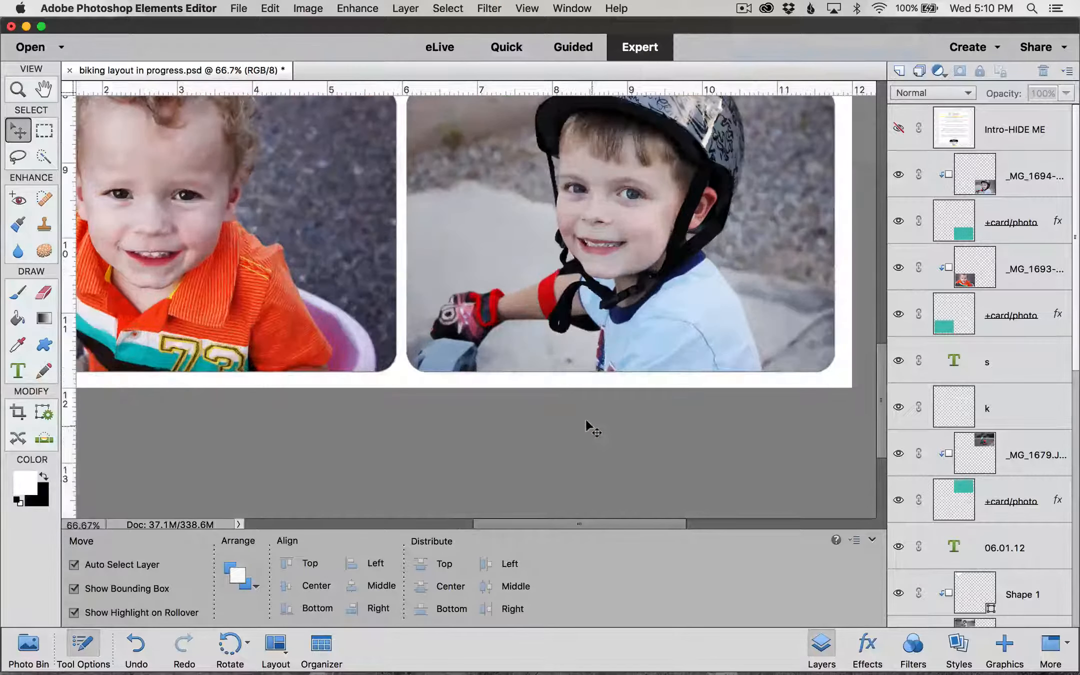
pyautogui.scroll(4, 586, 422)
pyautogui.hscroll(5, 586, 421)
pyautogui.hscroll(-2, 586, 421)
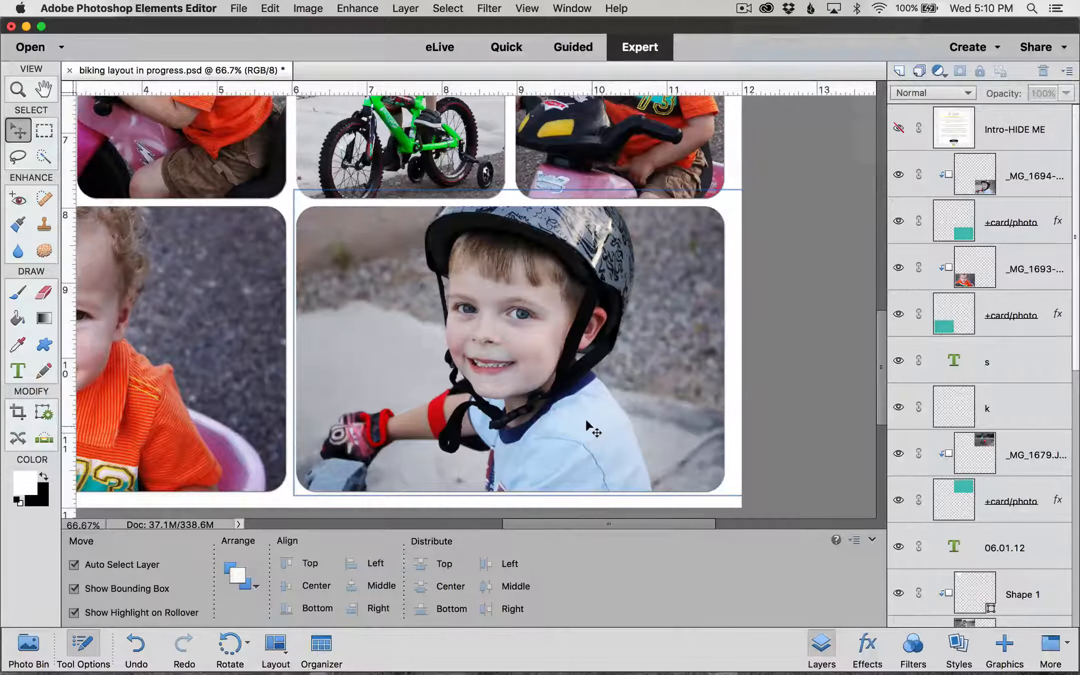
pyautogui.click(654, 397)
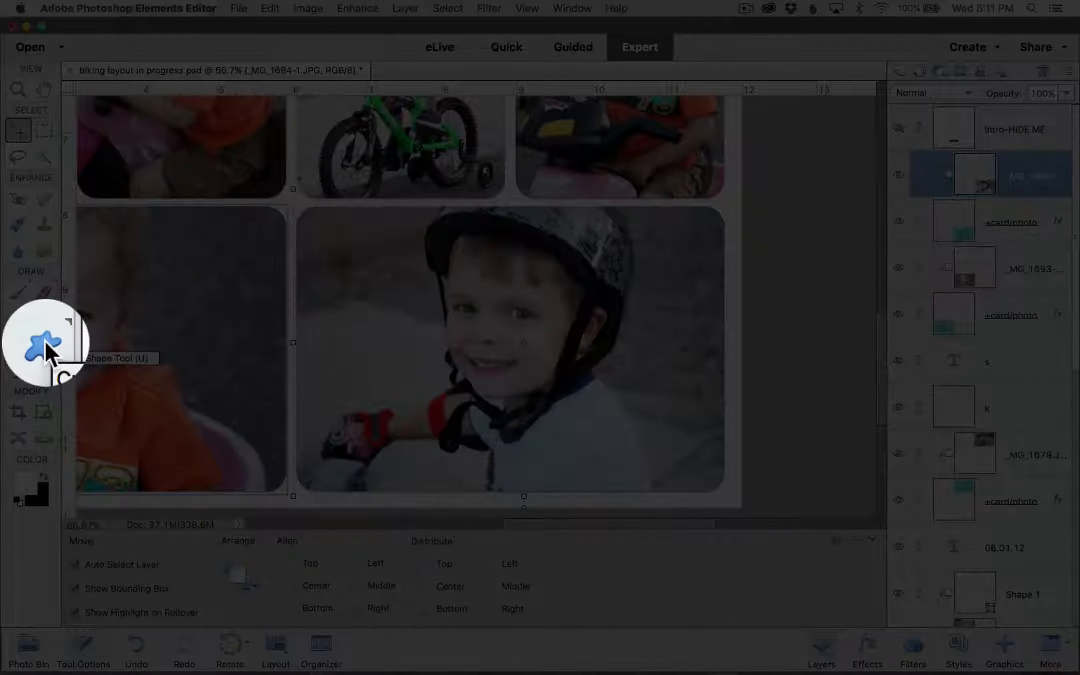
# Step: Draw two white rectangles, one above the other, on the helmet photo's right side
pyautogui.click(42, 339)
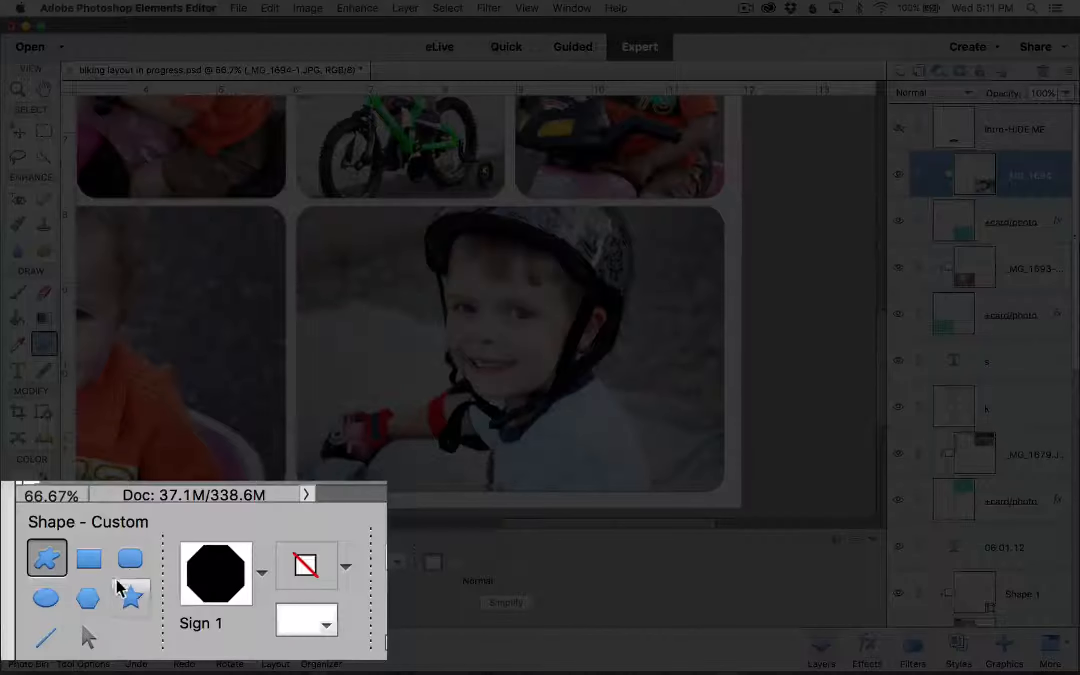
pyautogui.click(88, 560)
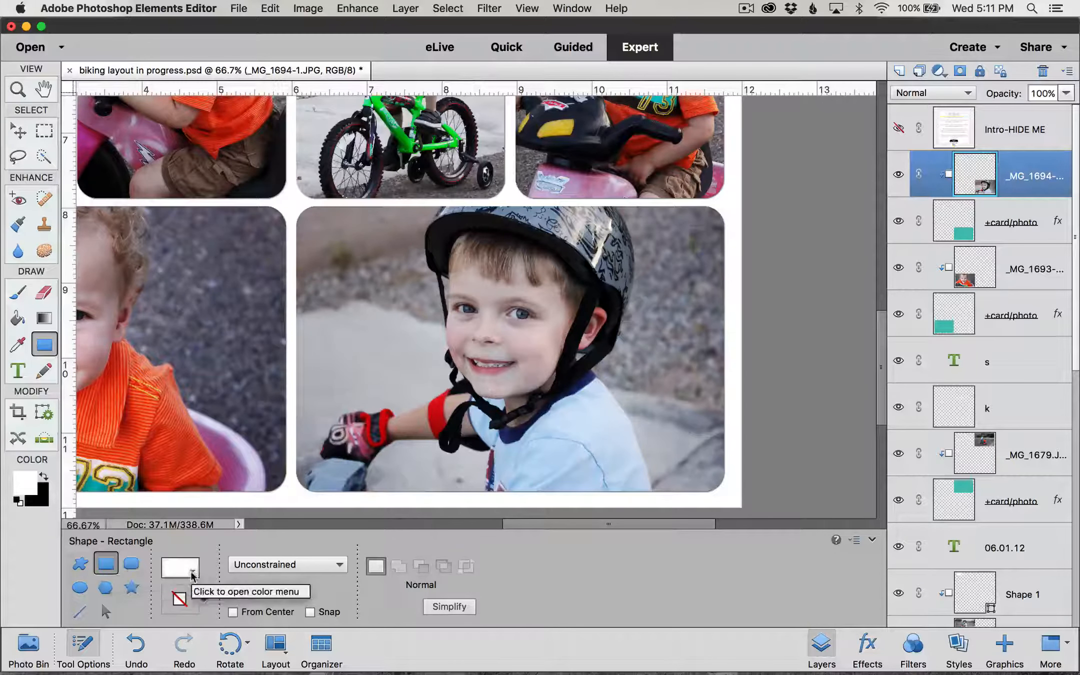
pyautogui.click(192, 573)
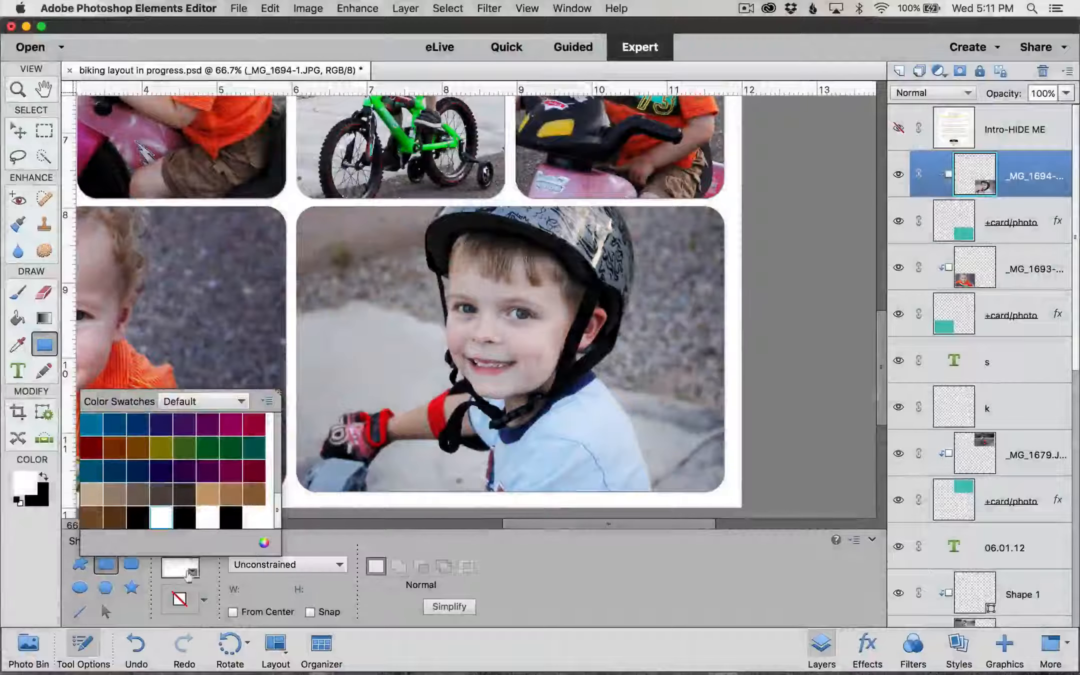
pyautogui.click(191, 575)
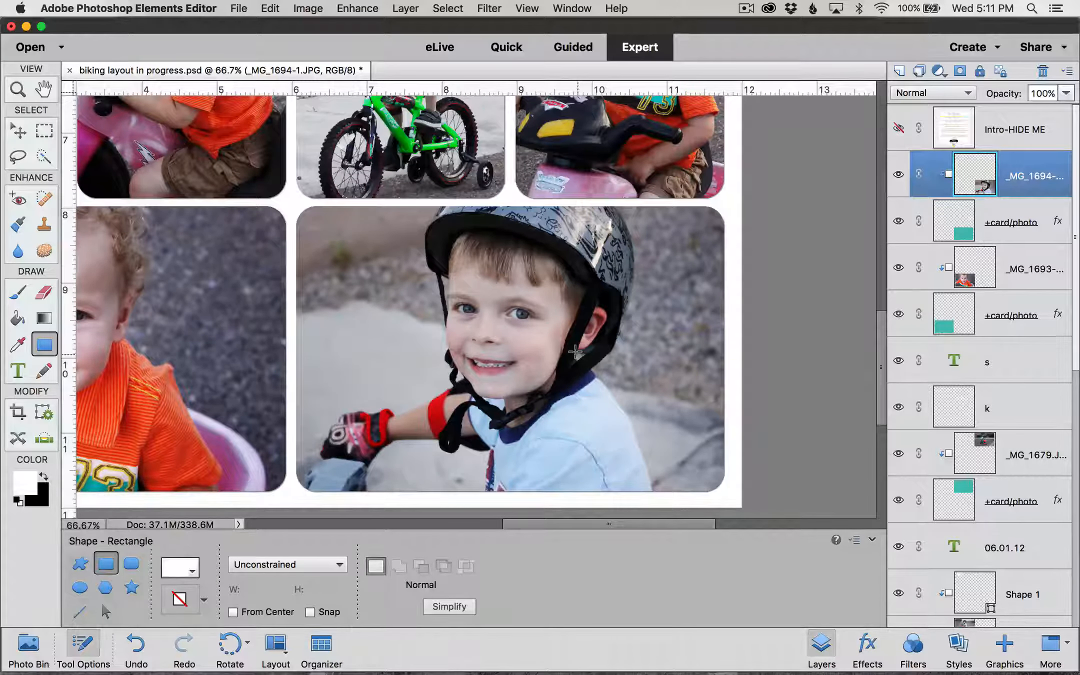
pyautogui.moveTo(578, 355); pyautogui.dragTo(722, 384)
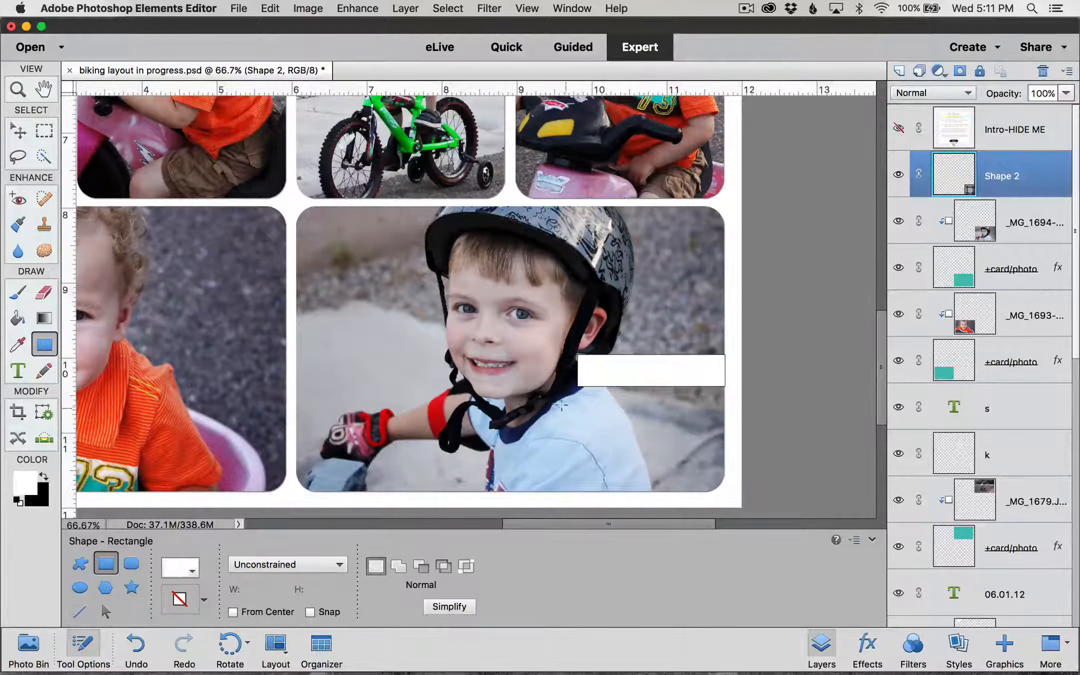
pyautogui.moveTo(561, 405); pyautogui.dragTo(724, 445)
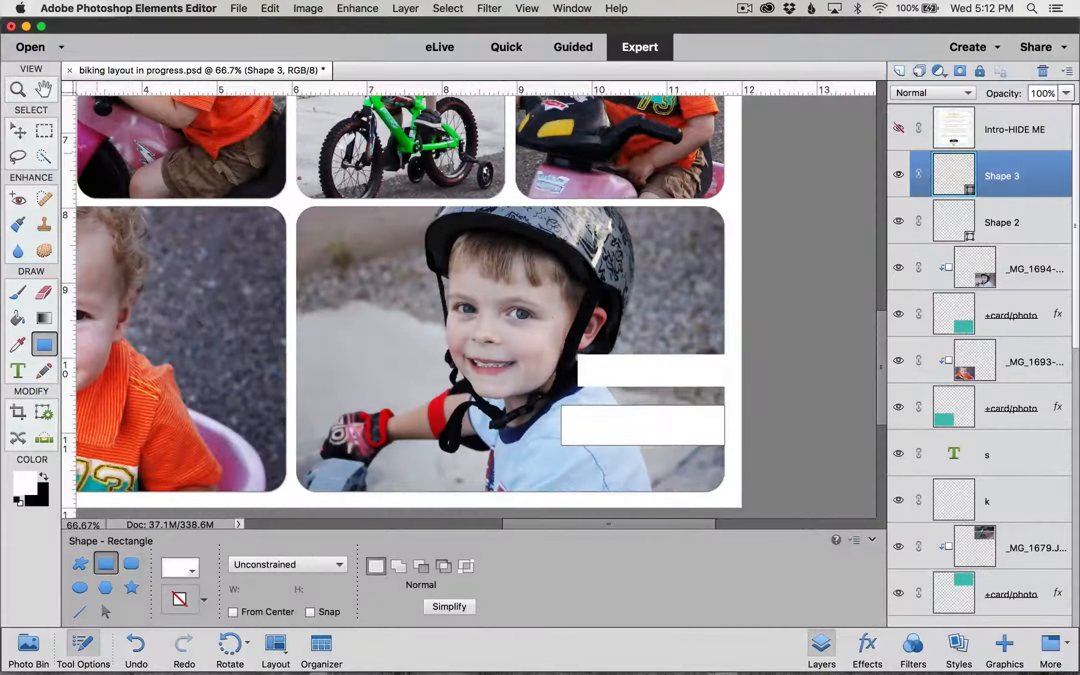
pyautogui.click(18, 131)
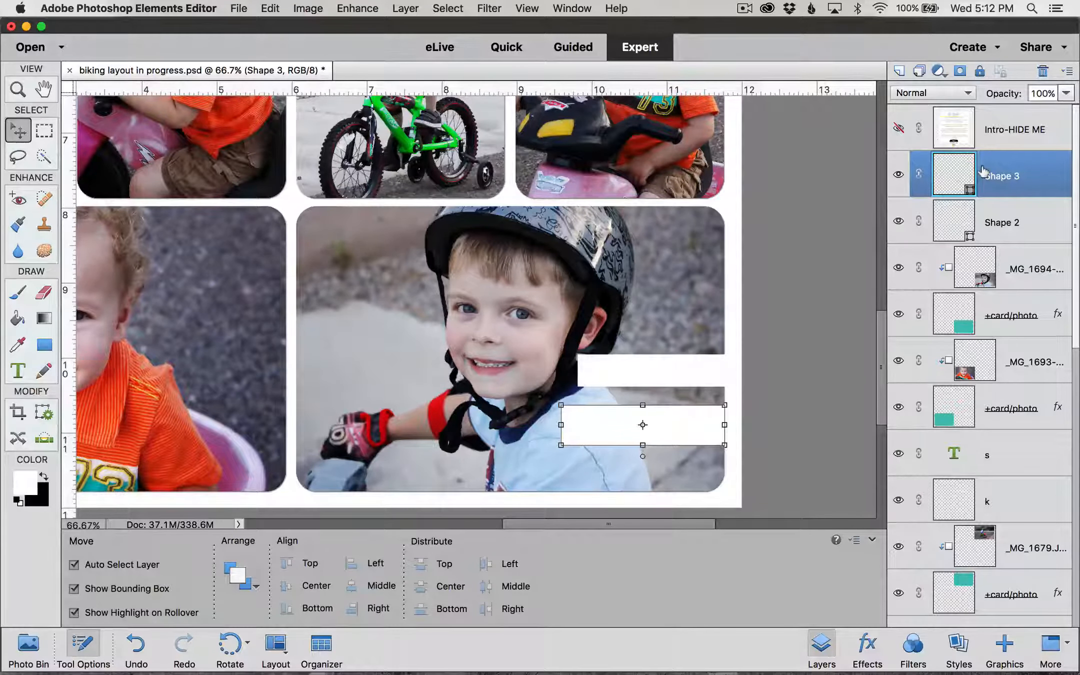
# Step: Set the Type tool to Kristina Regular, black #000000, 32 pt
pyautogui.click(18, 369)
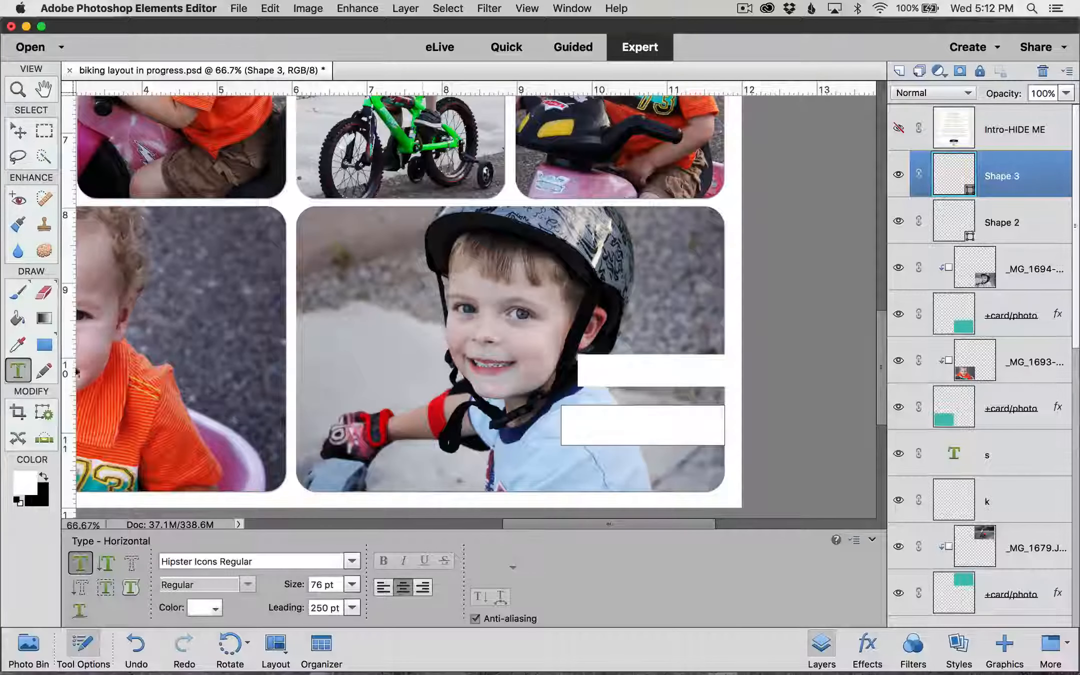
pyautogui.click(292, 564)
pyautogui.write('kristina')
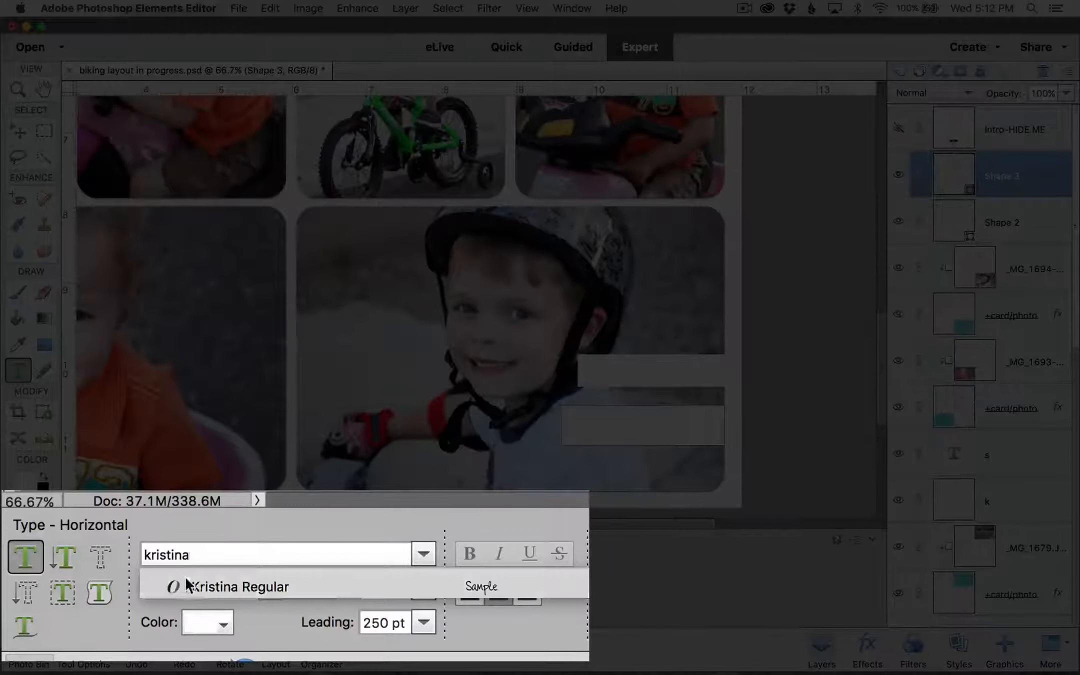
pyautogui.click(208, 586)
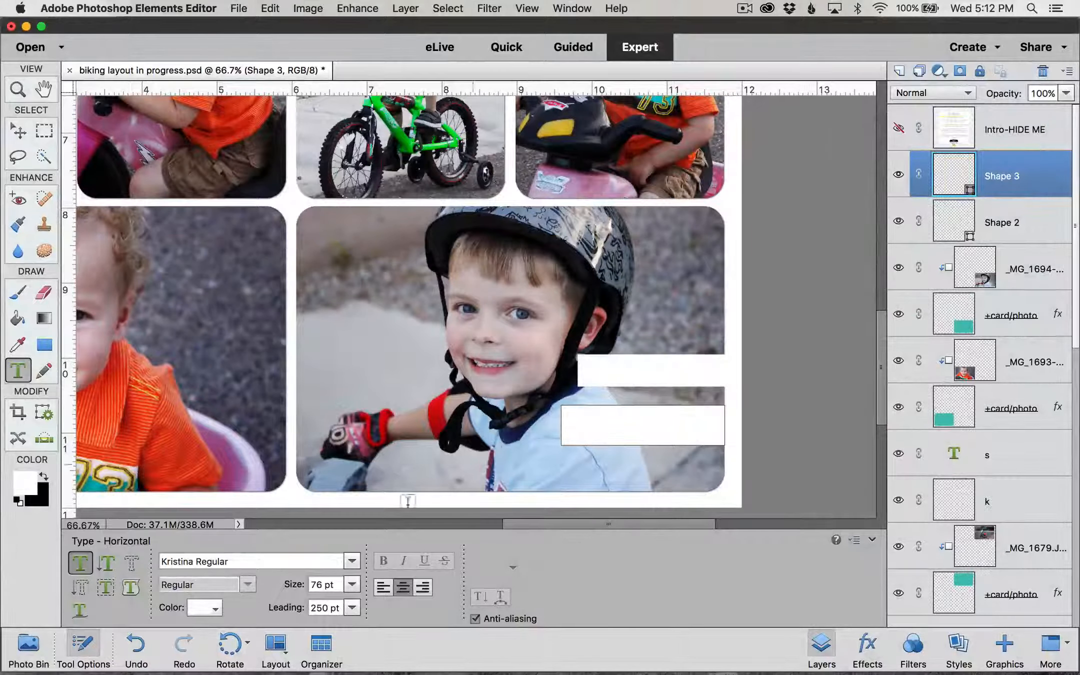
pyautogui.click(215, 610)
pyautogui.click(294, 584)
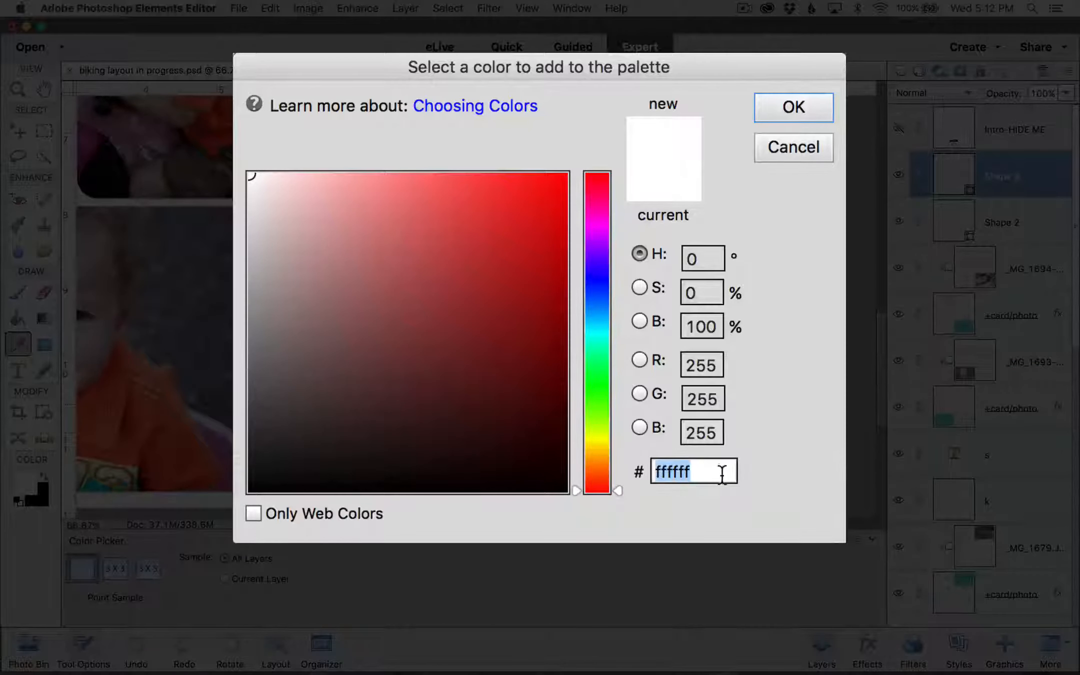
pyautogui.write('00')
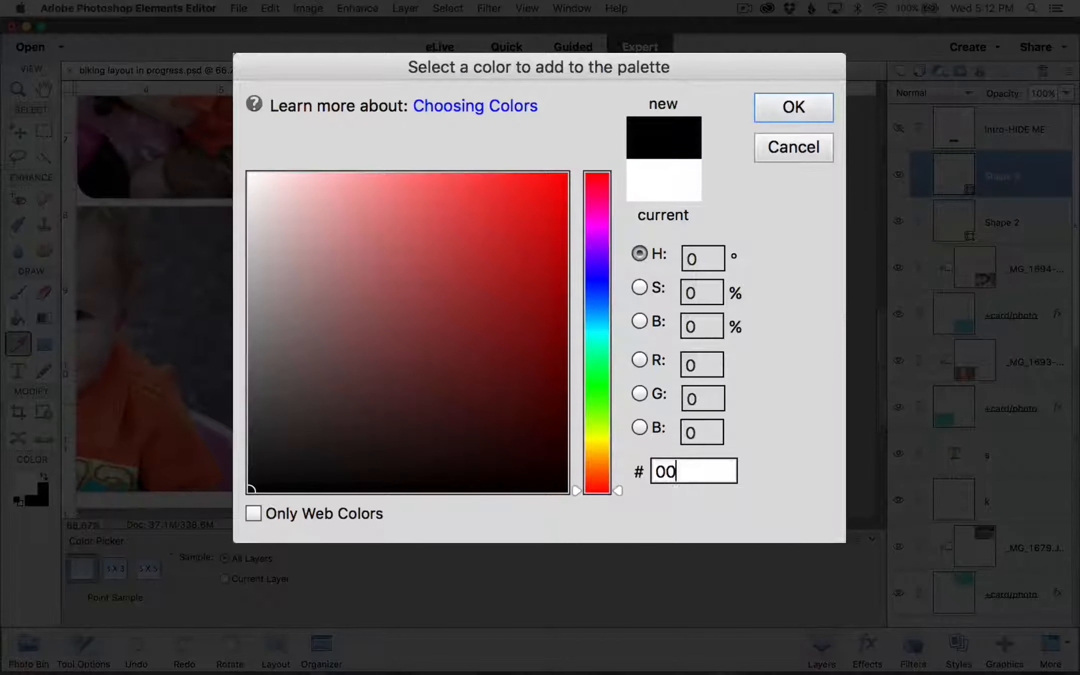
pyautogui.write('000')
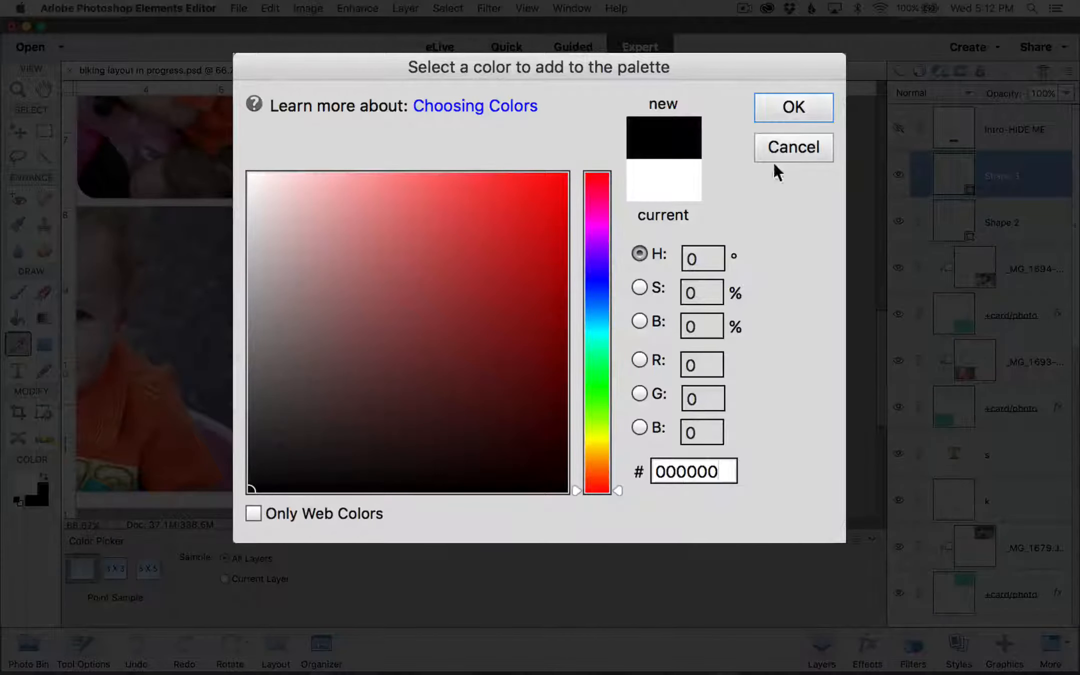
pyautogui.click(791, 111)
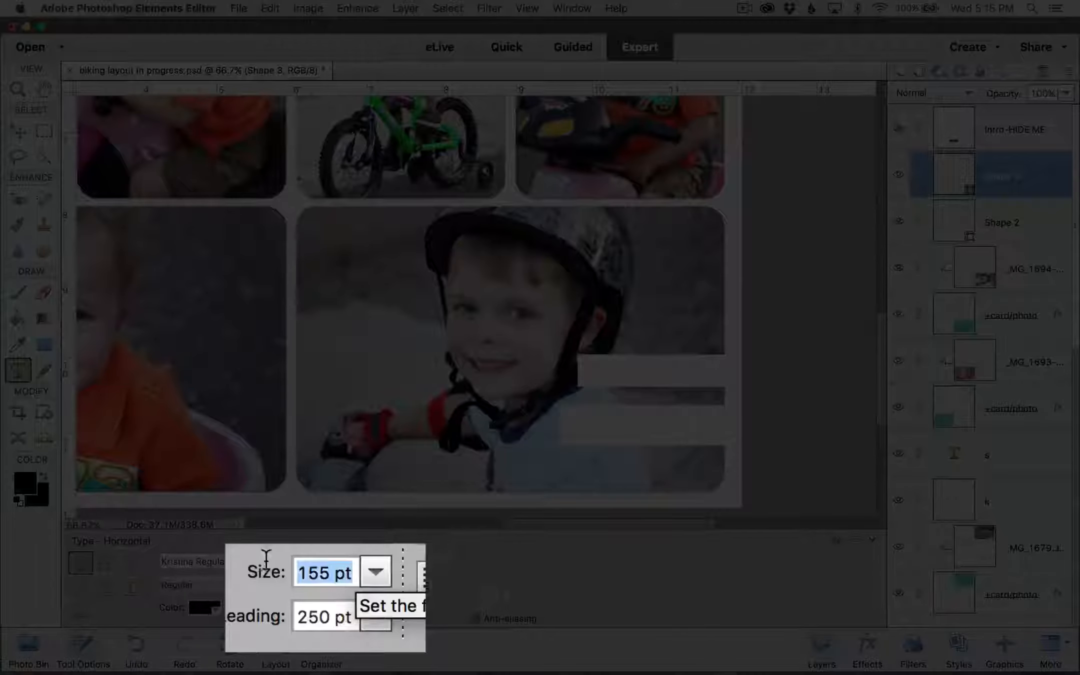
pyautogui.write('32')
pyautogui.press('Tab')
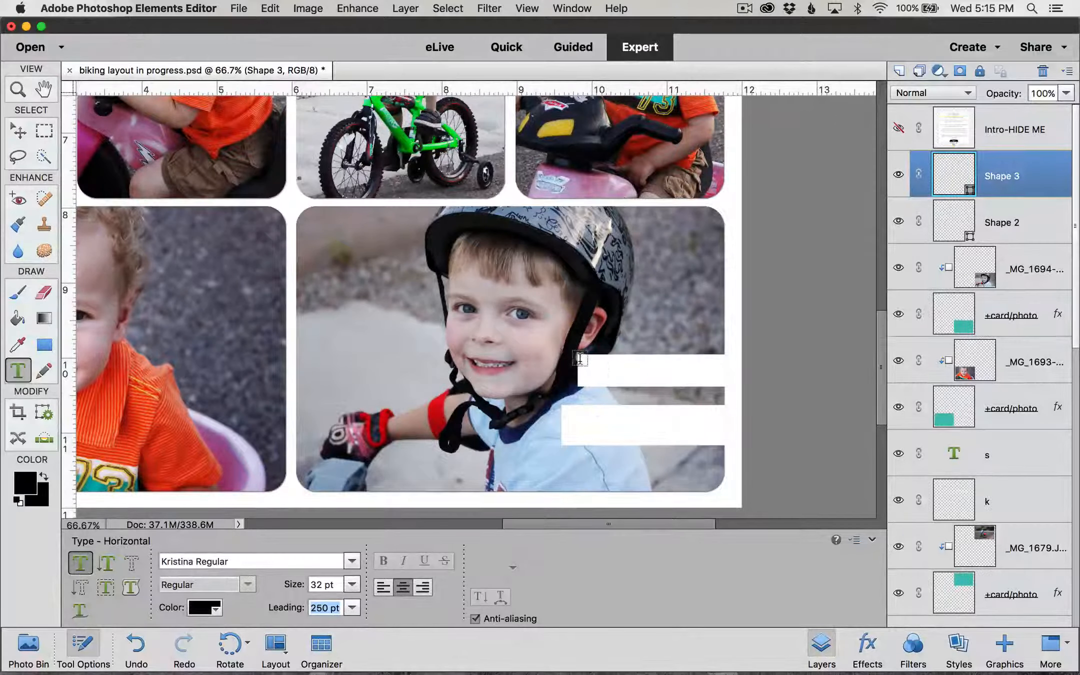
# Step: Type 'Adventure' on the upper white band and commit it
pyautogui.click(589, 368)
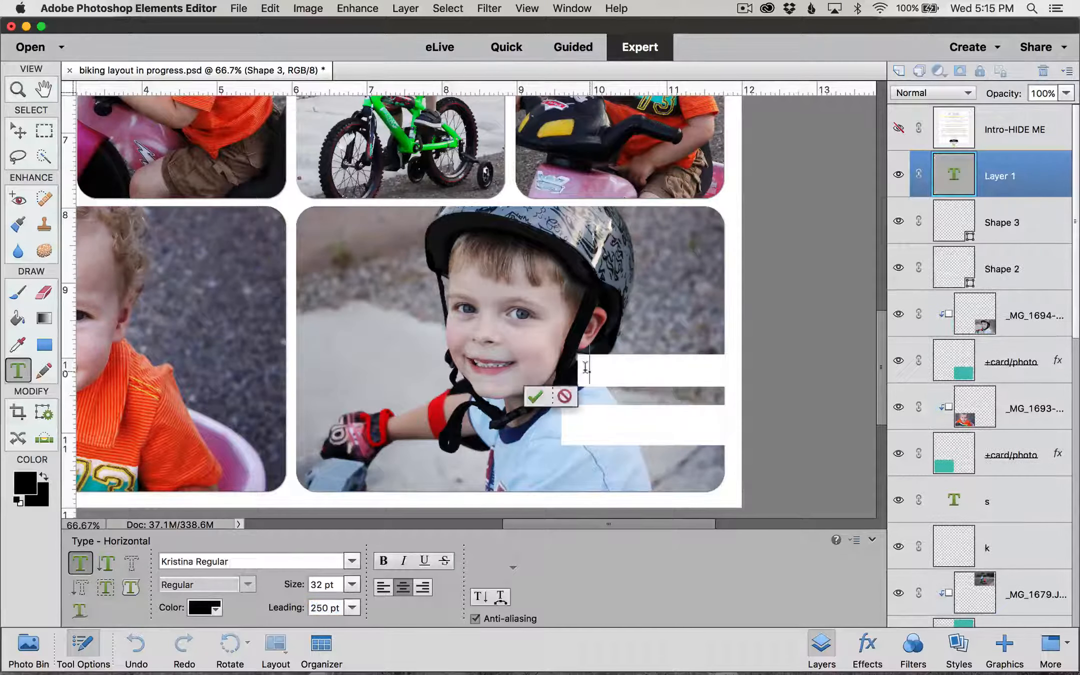
pyautogui.write('Adventure')
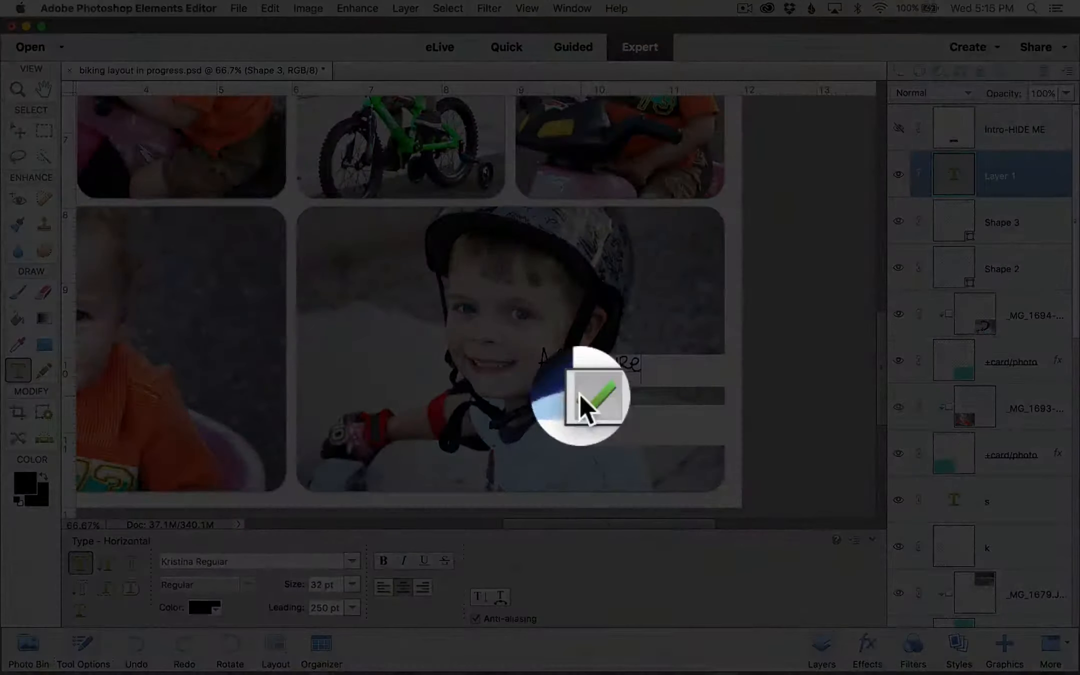
pyautogui.click(579, 392)
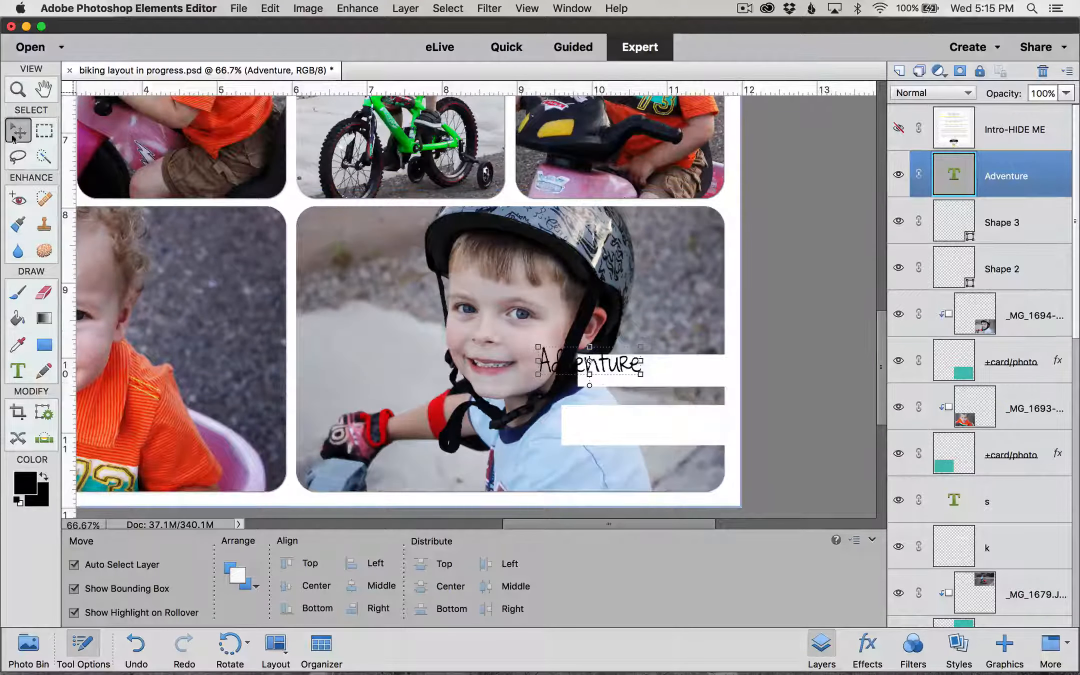
# Step: Move 'Adventure' onto the upper band and add the text 'is out there!' below it
pyautogui.moveTo(602, 364); pyautogui.dragTo(661, 371)
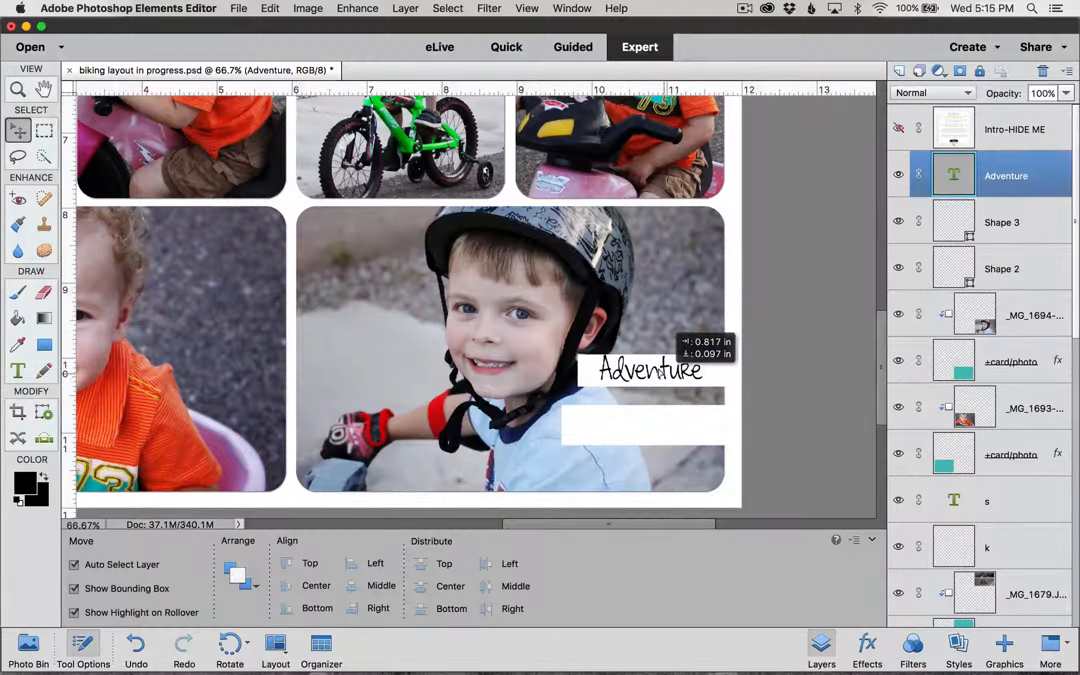
pyautogui.moveTo(661, 371); pyautogui.dragTo(661, 372)
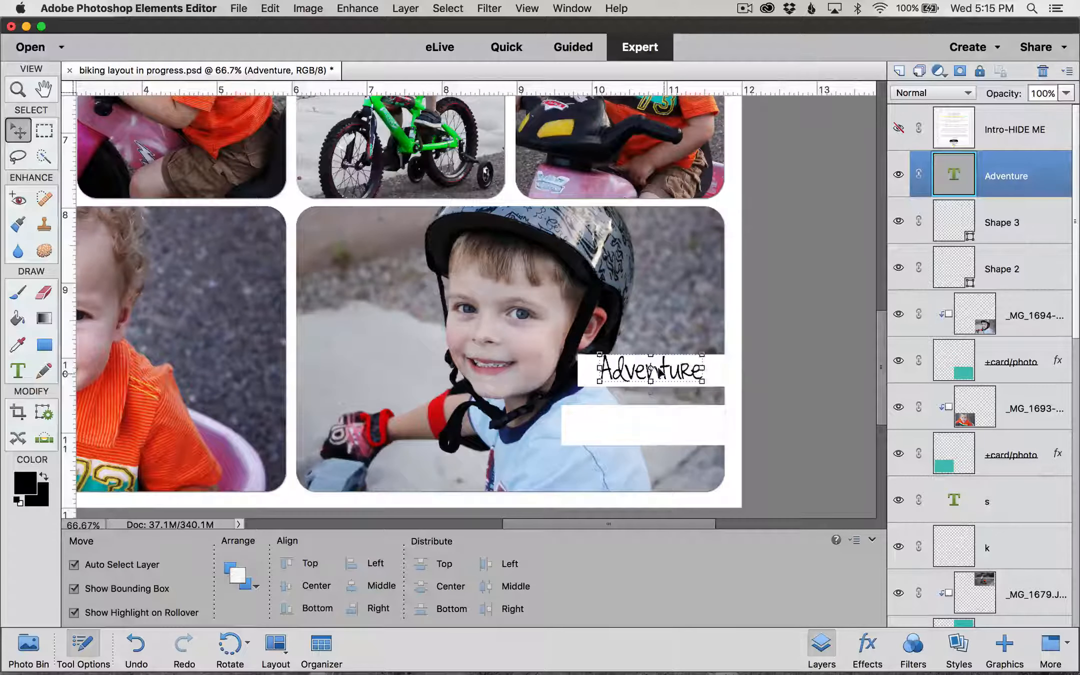
pyautogui.click(19, 371)
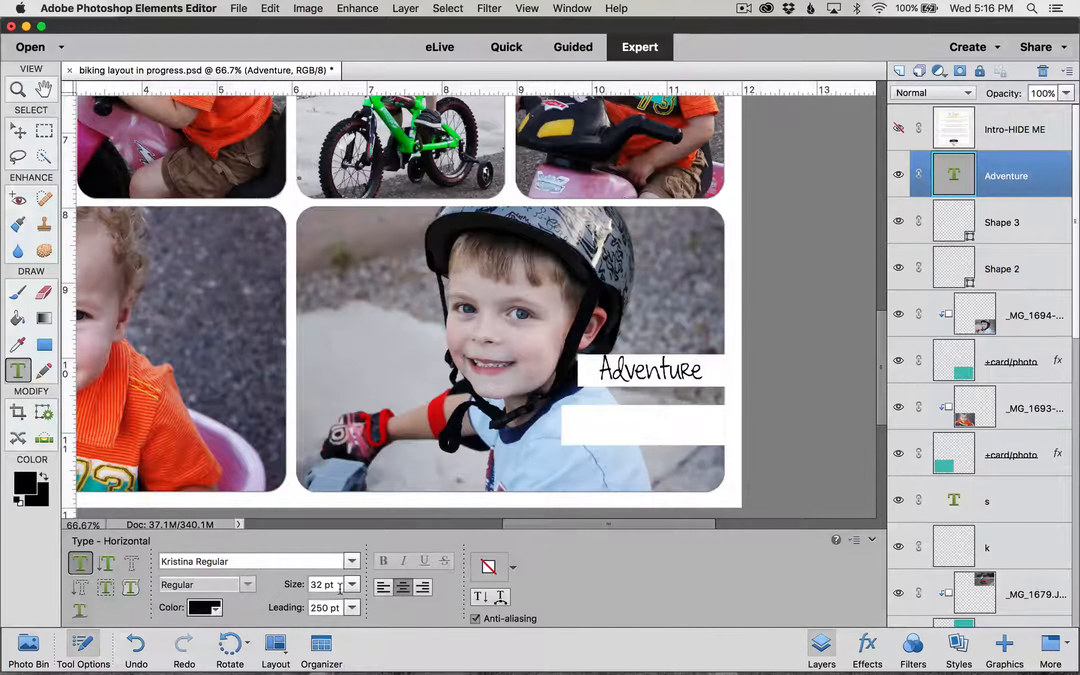
pyautogui.click(520, 433)
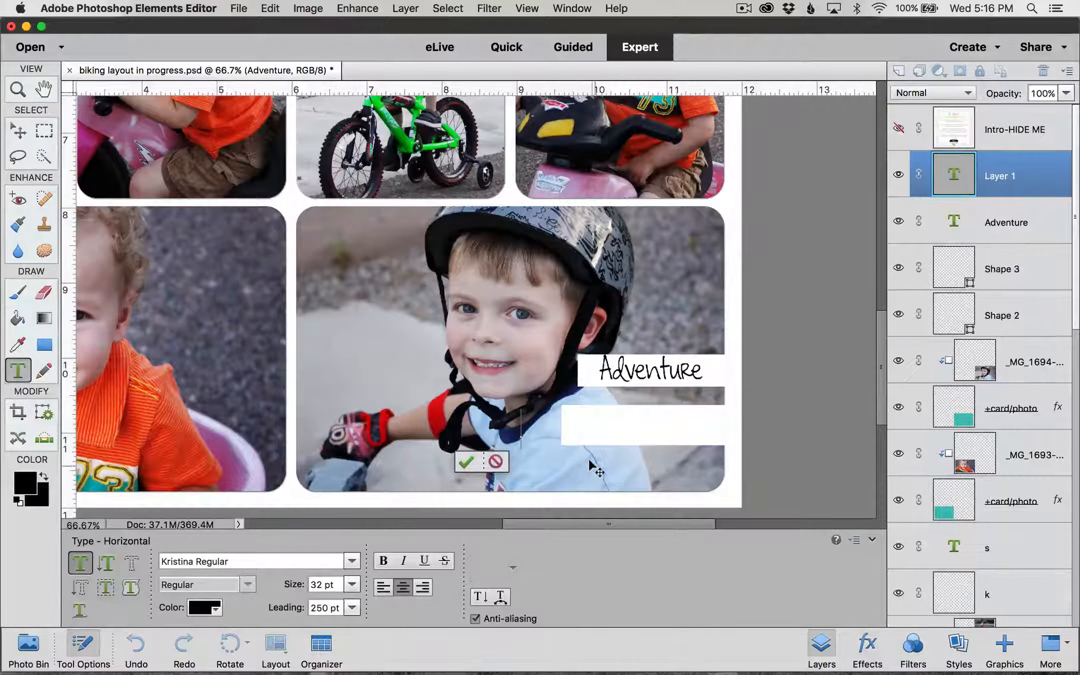
pyautogui.write('is out there!')
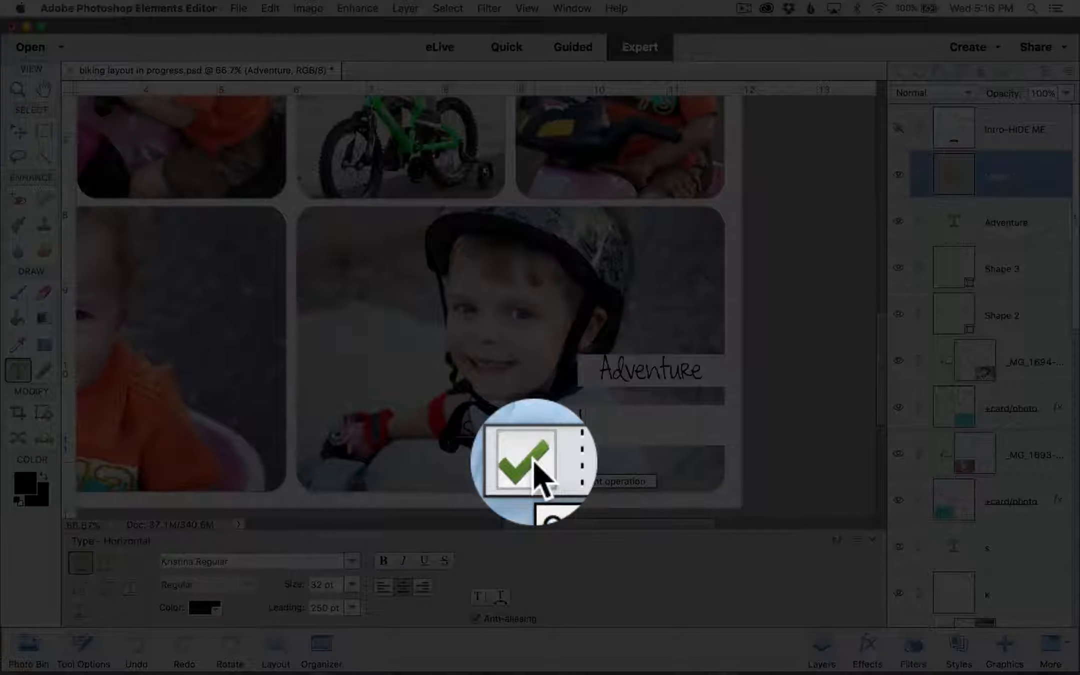
pyautogui.click(534, 460)
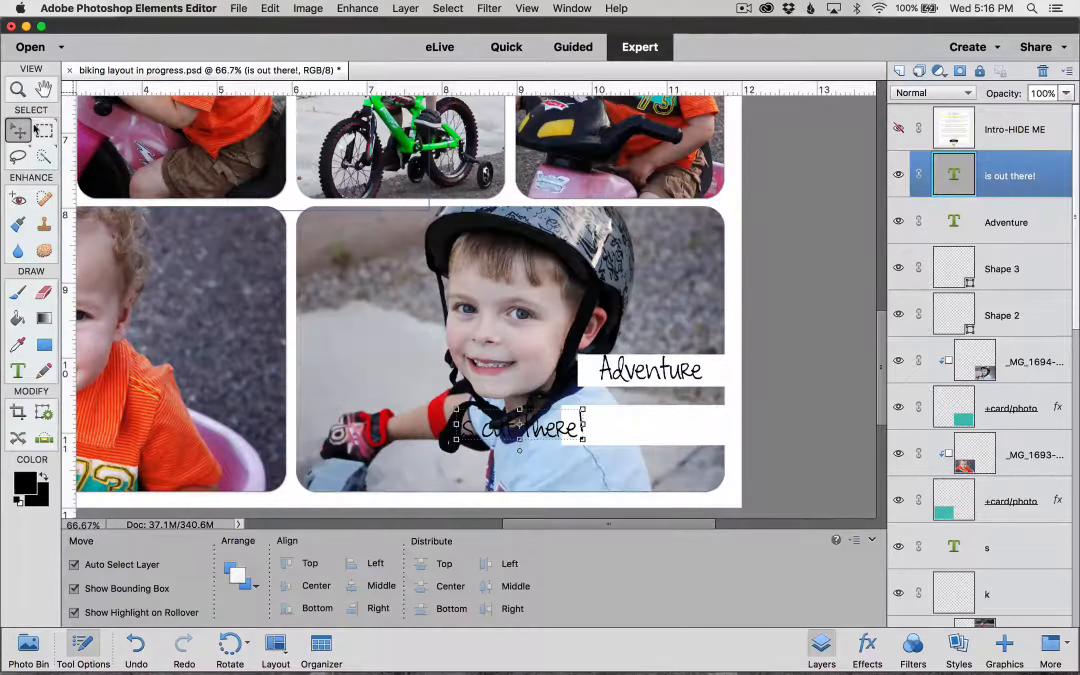
# Step: Place 'is out there!' on the lower white box and fine-tune both caption lines
pyautogui.moveTo(537, 429); pyautogui.dragTo(665, 425)
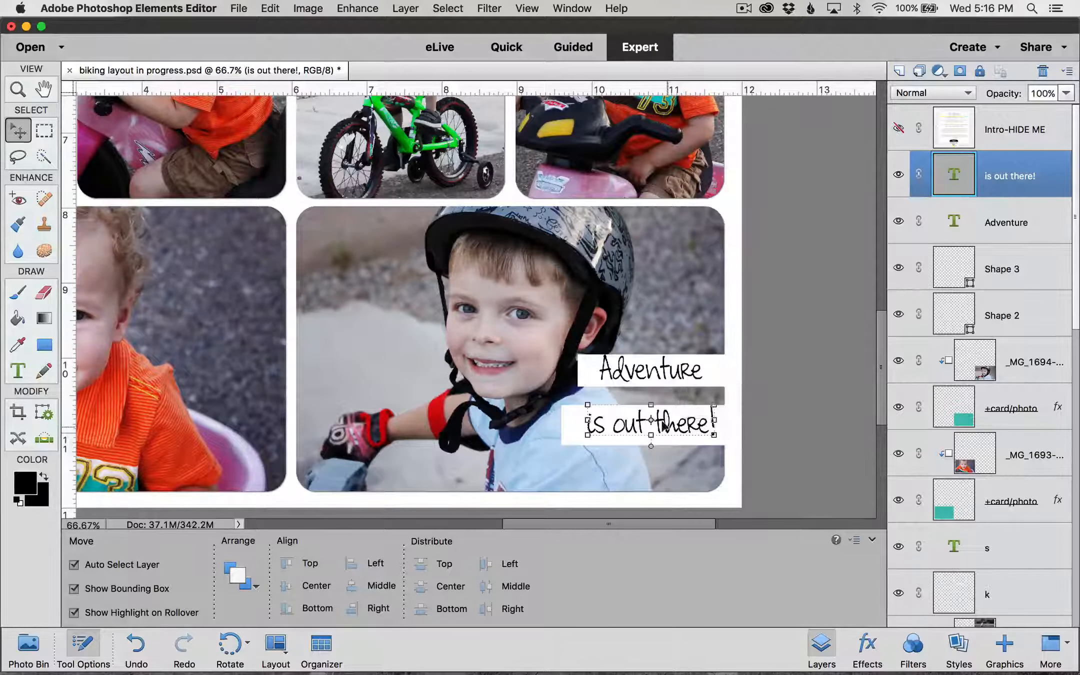
pyautogui.click(681, 375)
pyautogui.moveTo(681, 374); pyautogui.dragTo(683, 375)
pyautogui.click(688, 429)
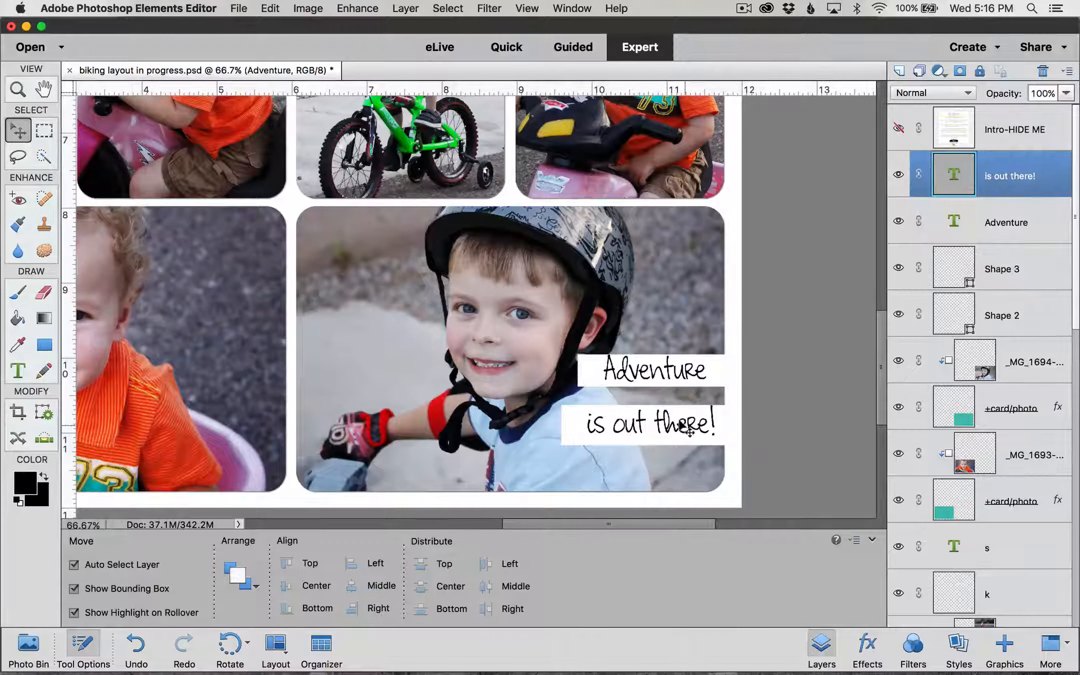
pyautogui.moveTo(688, 431); pyautogui.dragTo(682, 426)
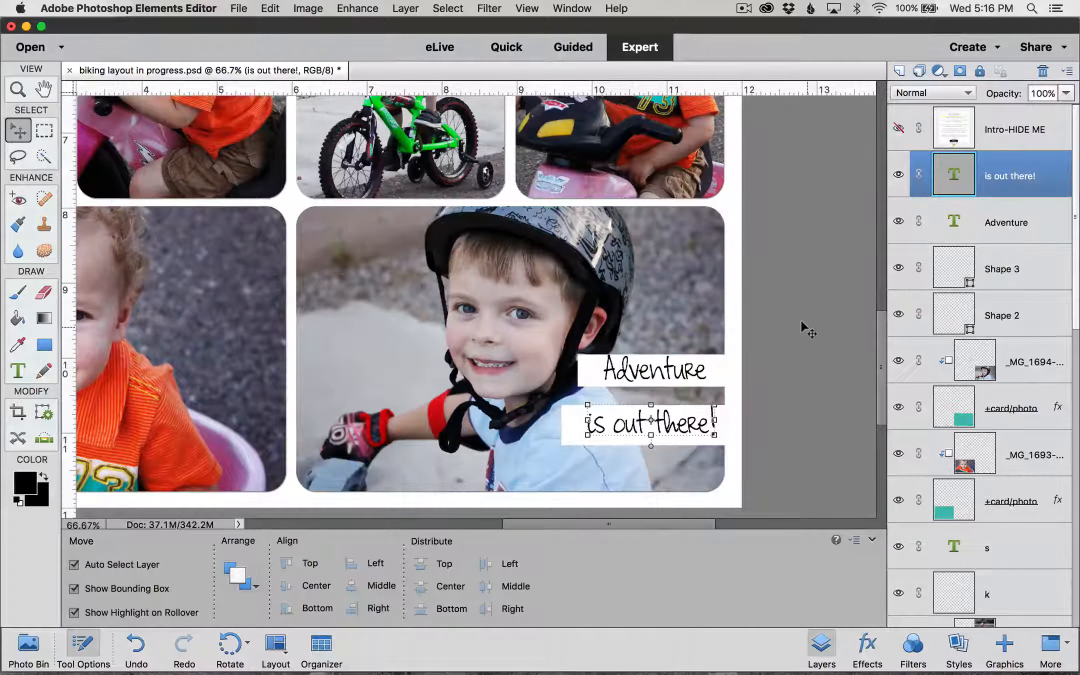
pyautogui.click(1015, 314)
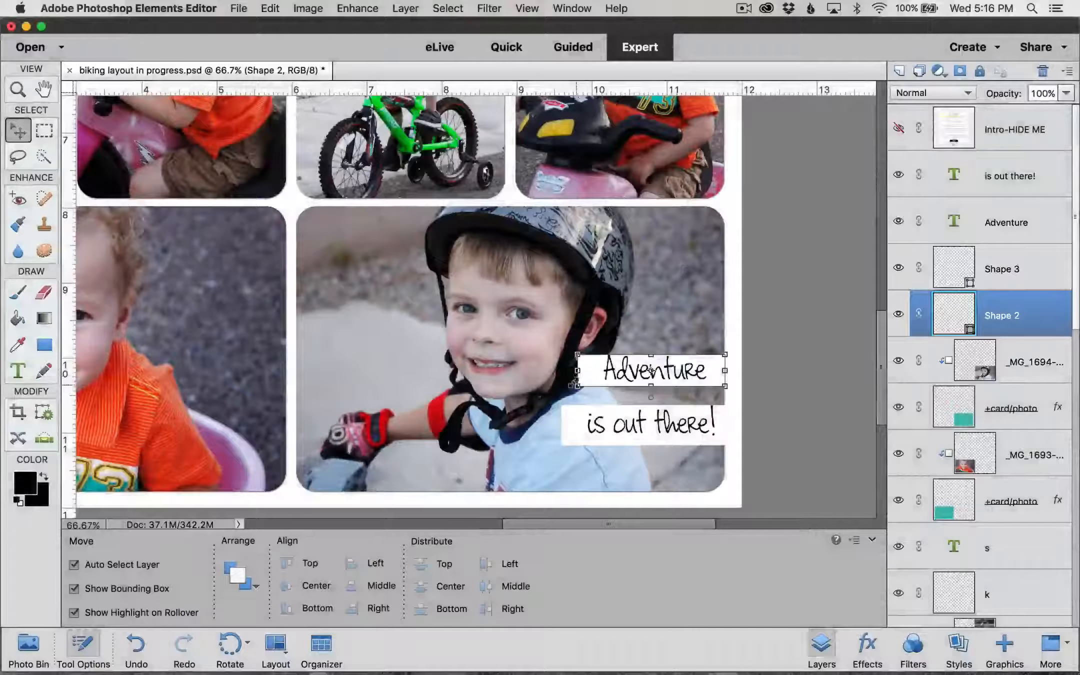
# Step: Narrow the white band behind 'Adventure' from its left side
pyautogui.moveTo(578, 370); pyautogui.dragTo(587, 370)
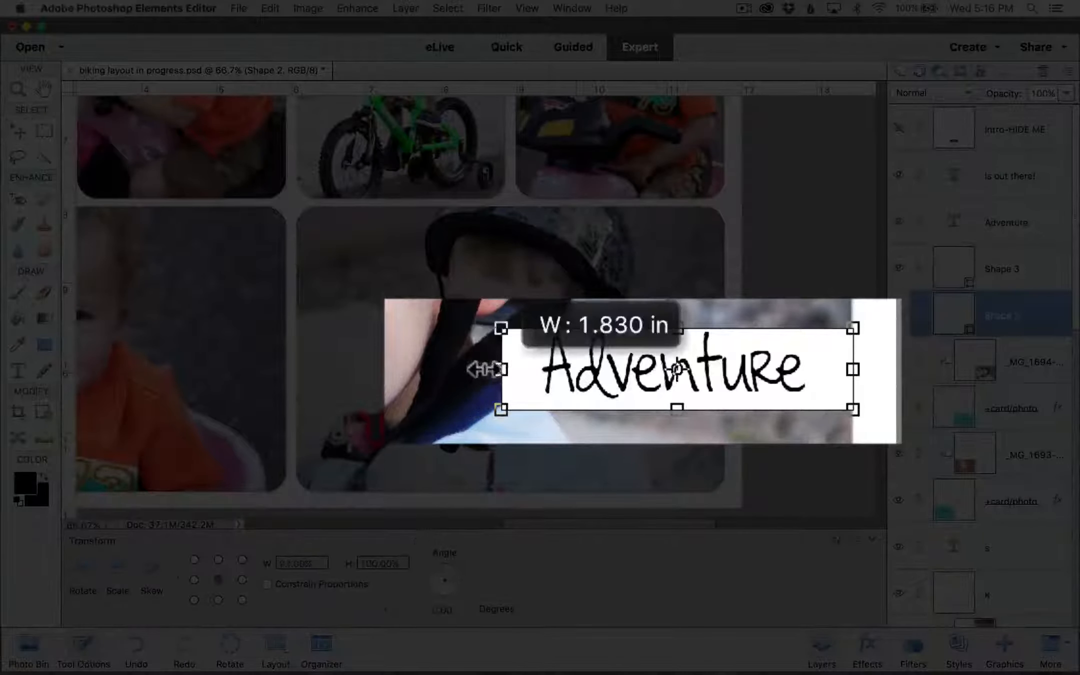
pyautogui.moveTo(484, 370); pyautogui.dragTo(510, 370)
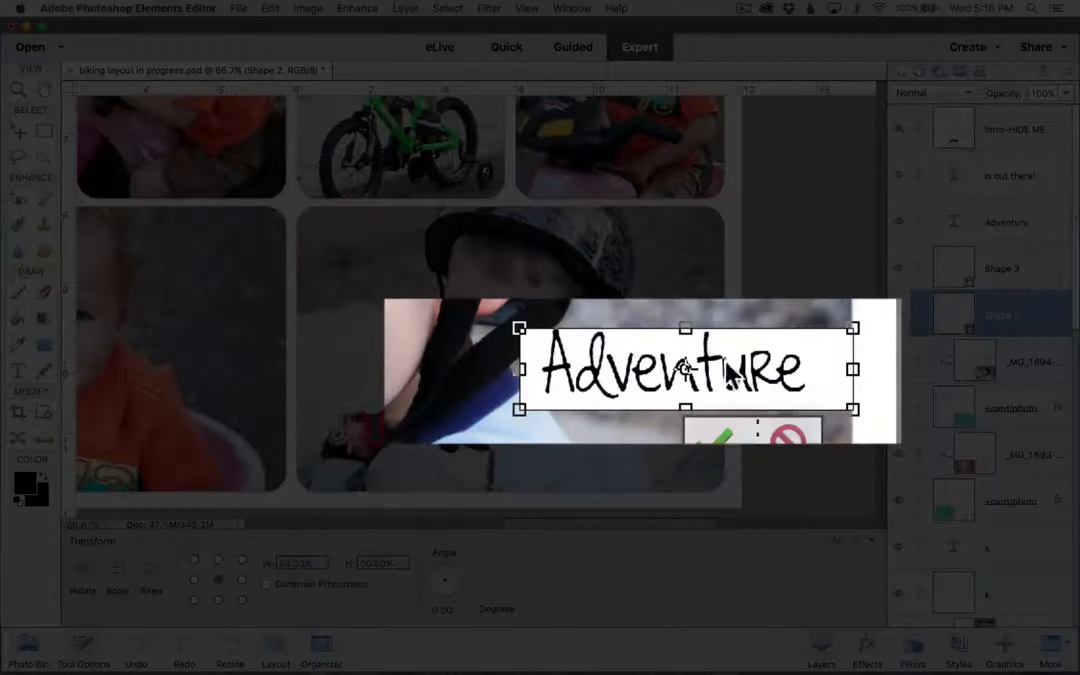
pyautogui.click(710, 434)
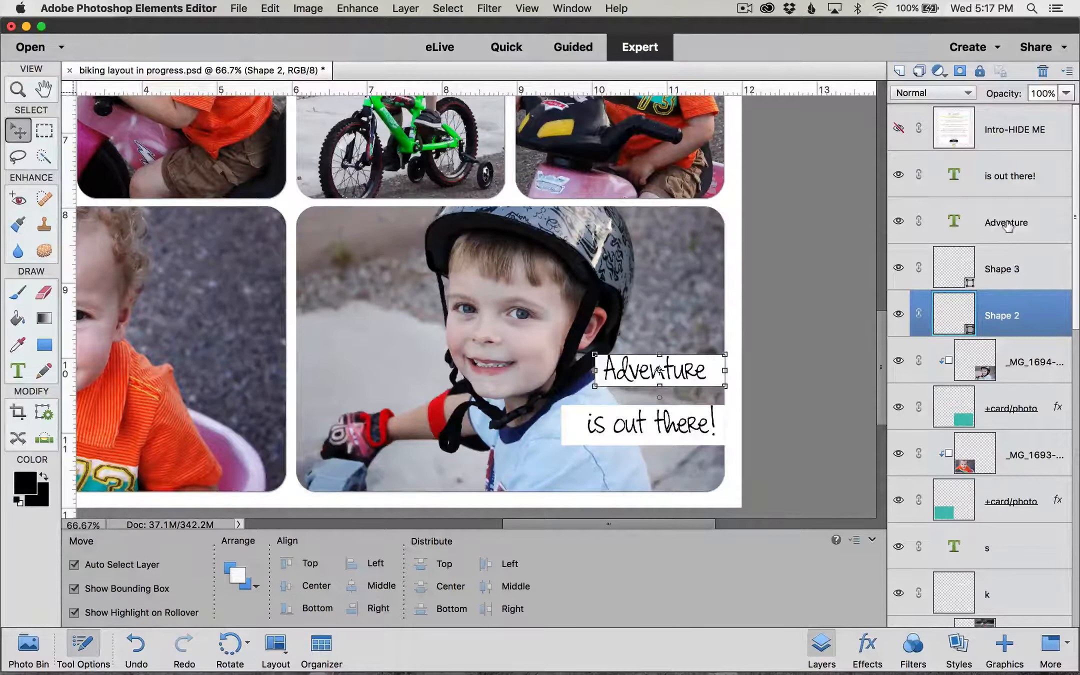
# Step: Nudge 'Adventure' four steps right to centre it on the band
pyautogui.click(1008, 225)
pyautogui.press('Right')
pyautogui.press('Right')
pyautogui.press('Right')
pyautogui.press('Right')
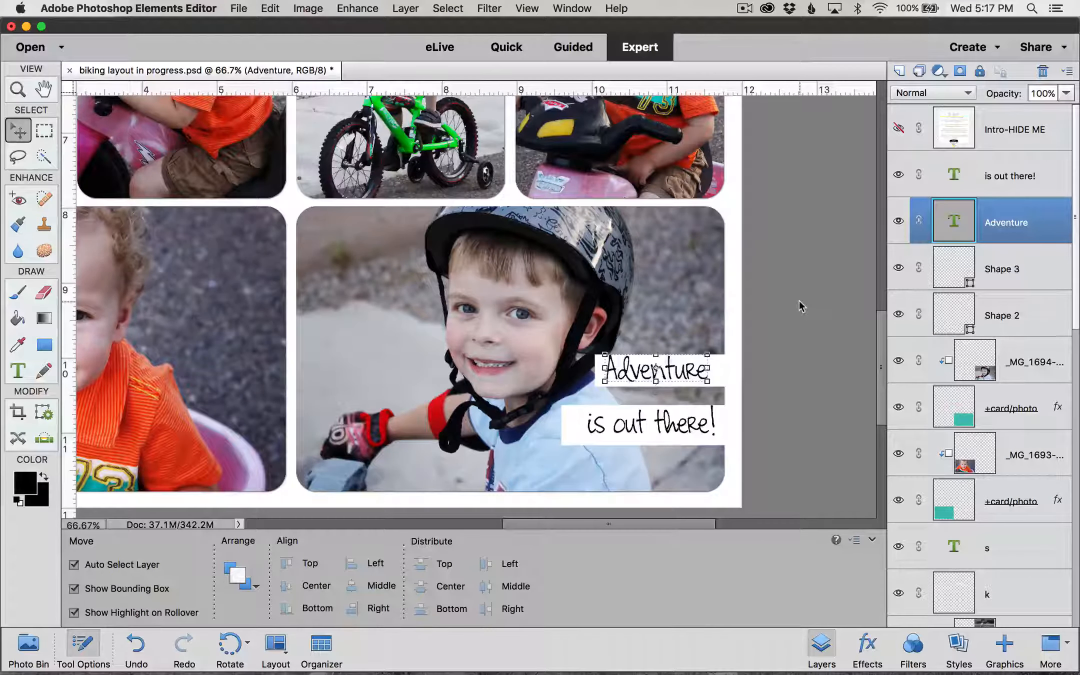
pyautogui.press('Right')
pyautogui.press('Right')
pyautogui.press('Right')
pyautogui.press('Right')
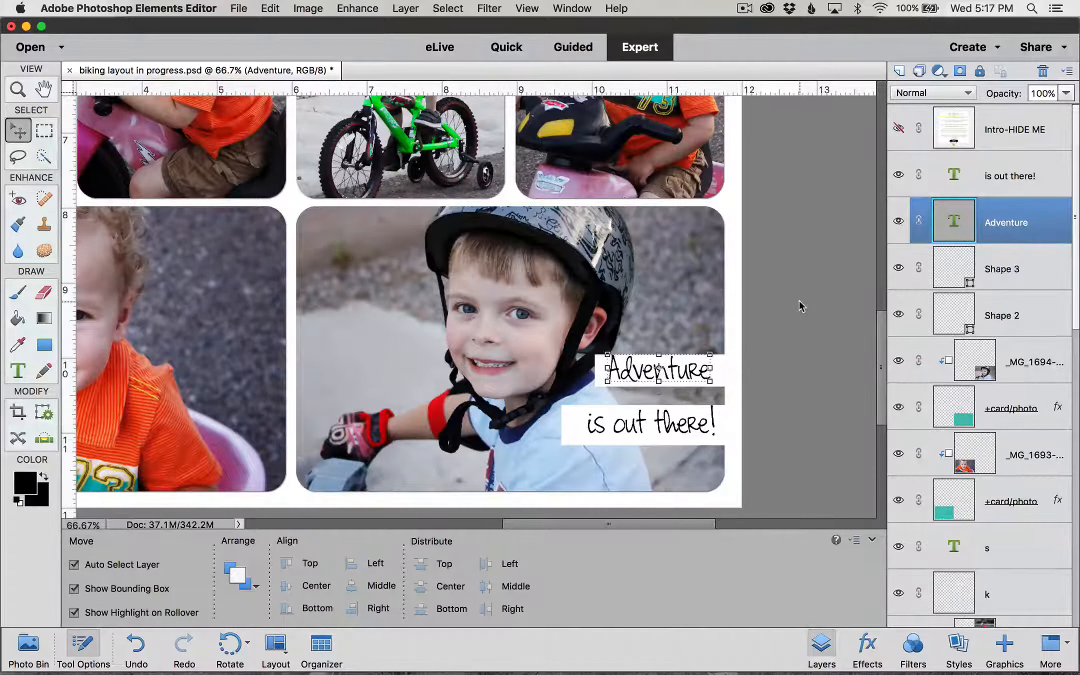
pyautogui.press('Right')
pyautogui.press('Right')
pyautogui.press('Right')
pyautogui.press('Right')
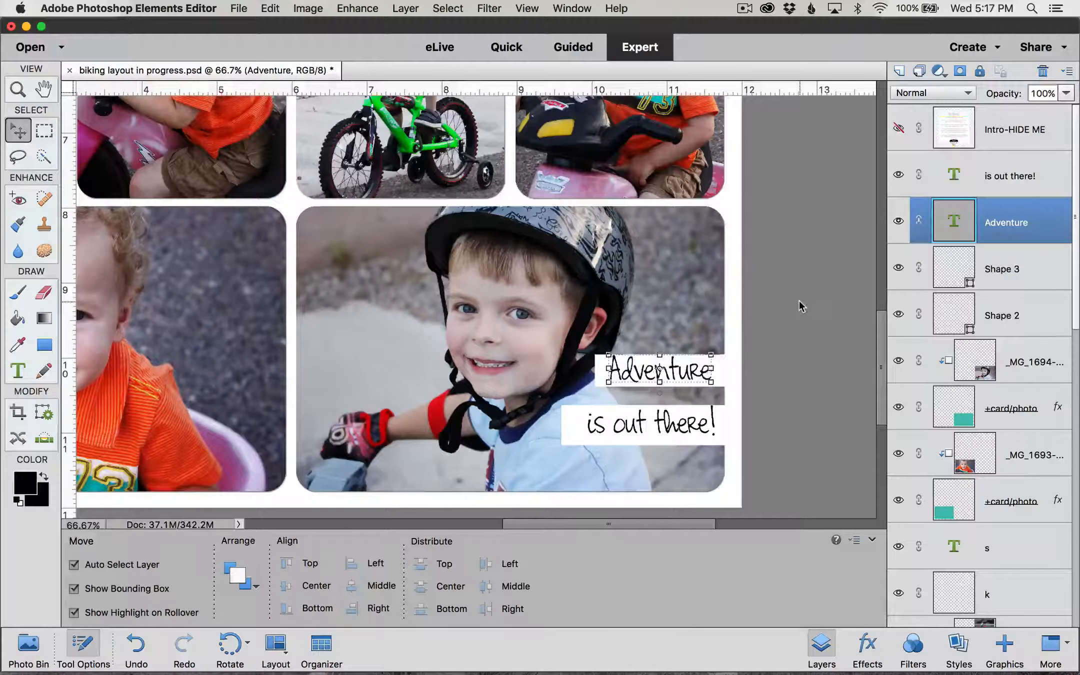
pyautogui.press('Right')
pyautogui.press('Right')
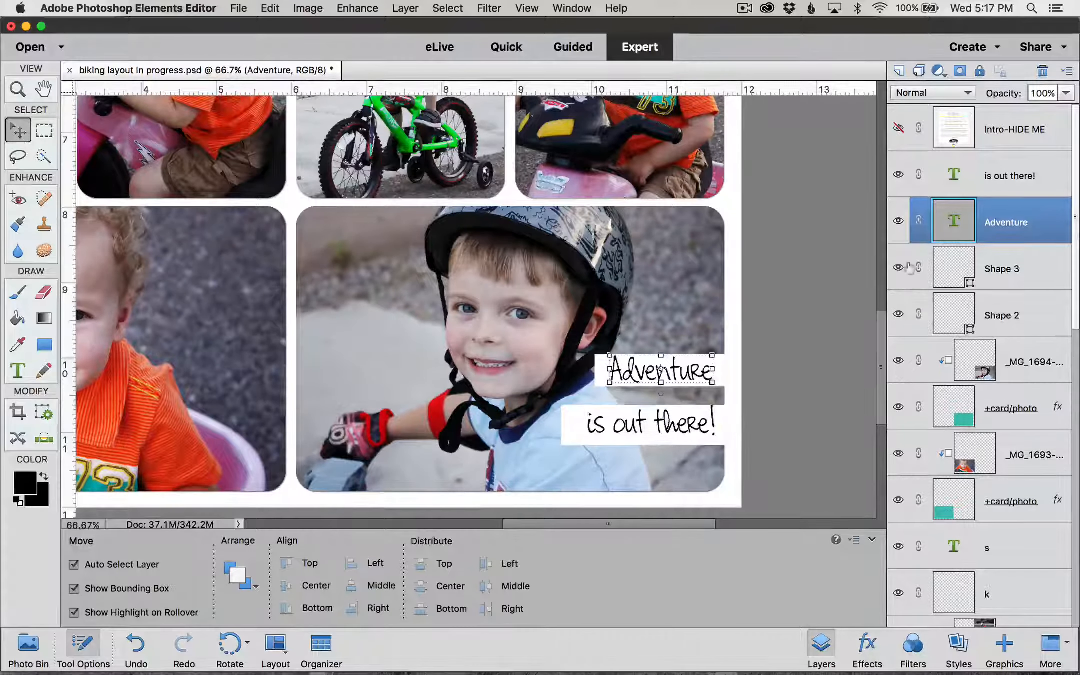
pyautogui.click(1009, 270)
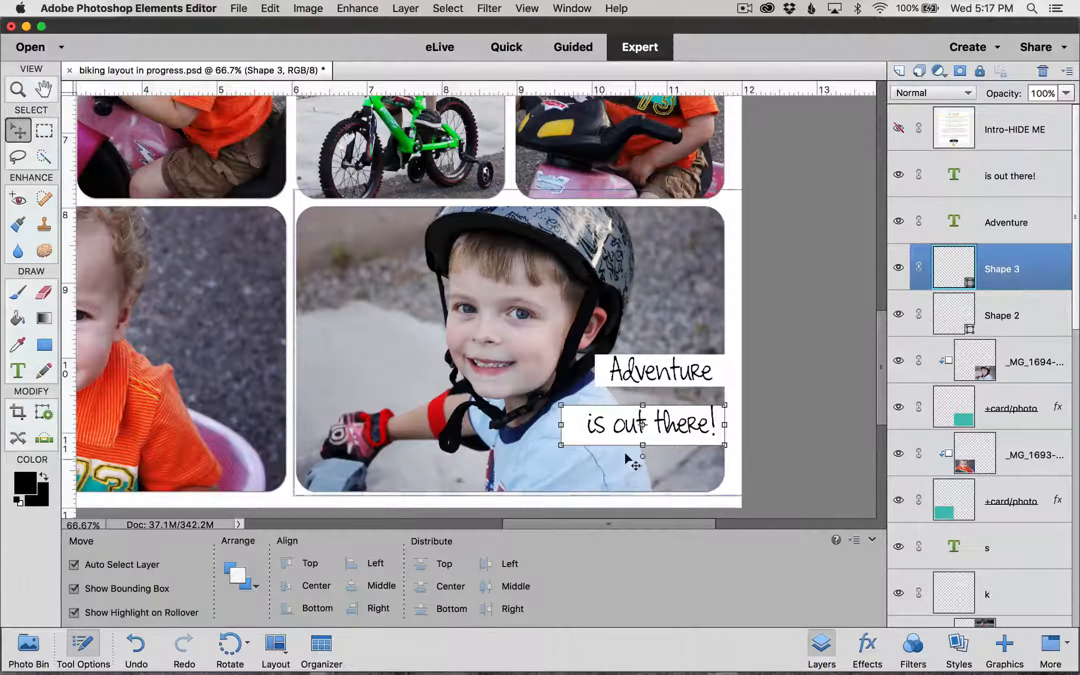
pyautogui.click(656, 425)
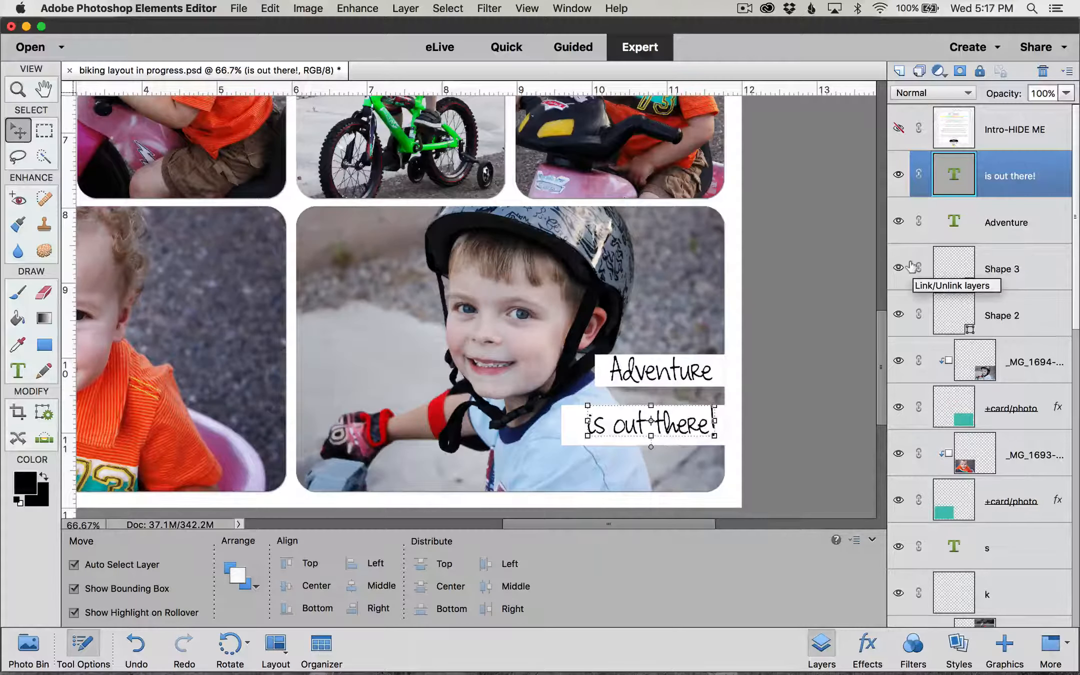
# Step: Trim the Shape 3 box shorter and narrower to fit snugly around 'is out there!'
pyautogui.click(993, 260)
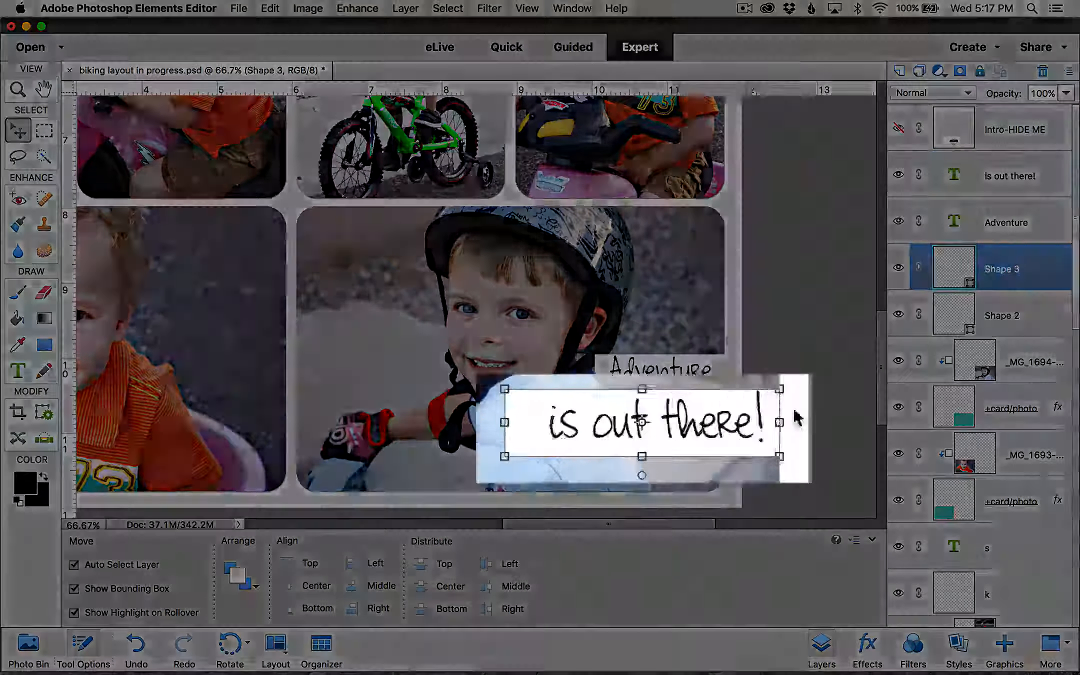
pyautogui.click(642, 456)
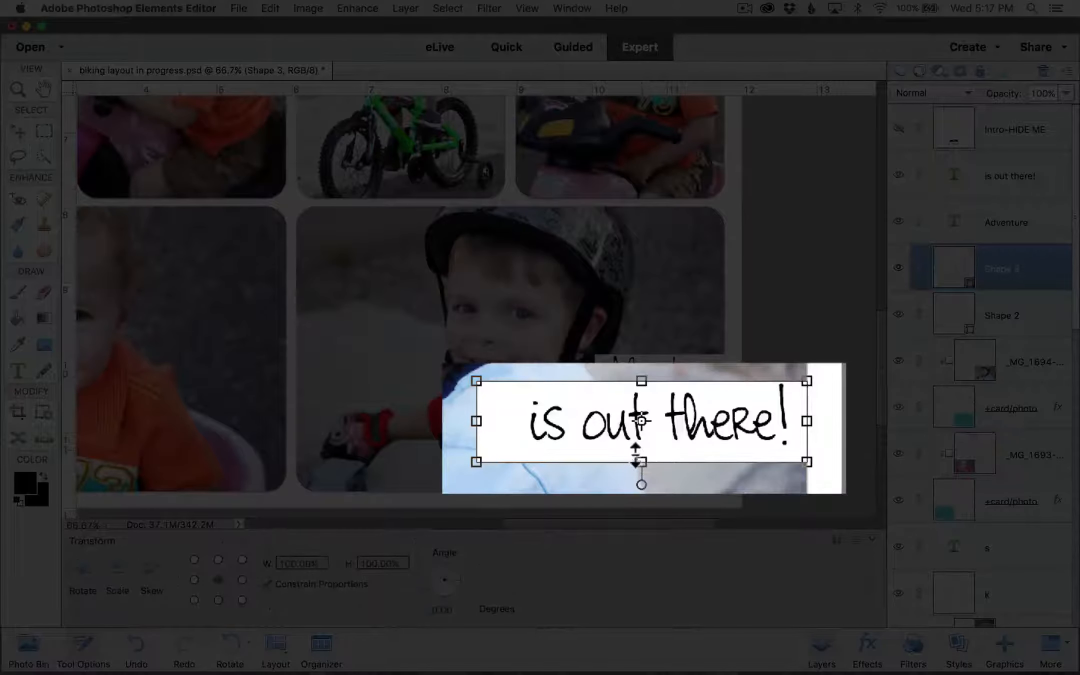
pyautogui.moveTo(636, 453); pyautogui.dragTo(637, 448)
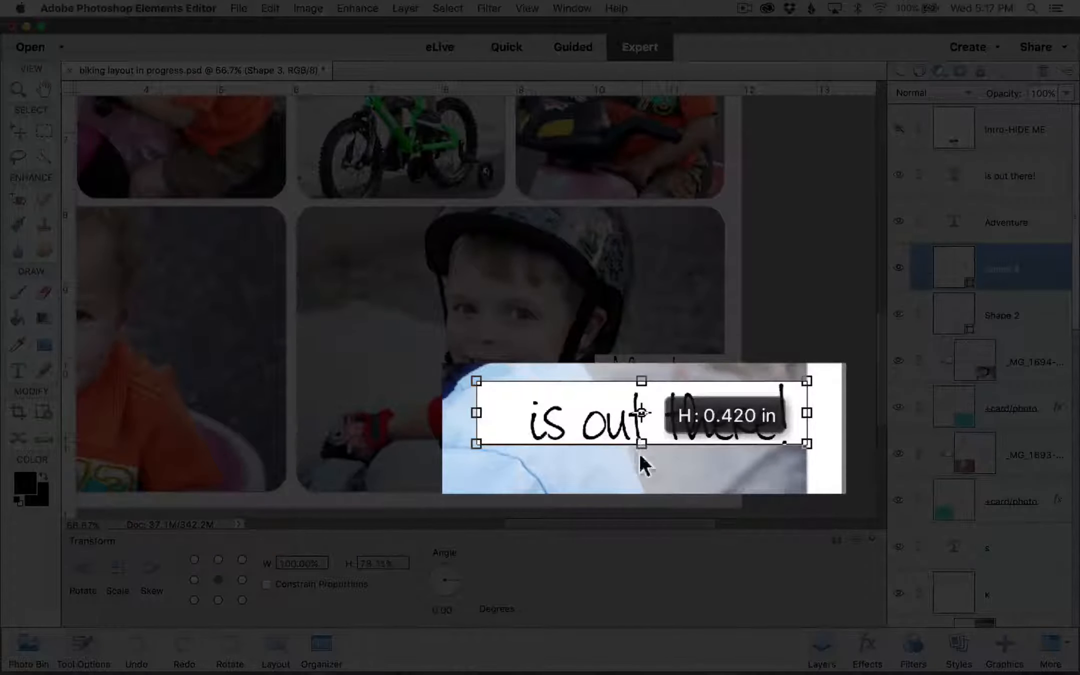
pyautogui.moveTo(476, 413); pyautogui.dragTo(502, 410)
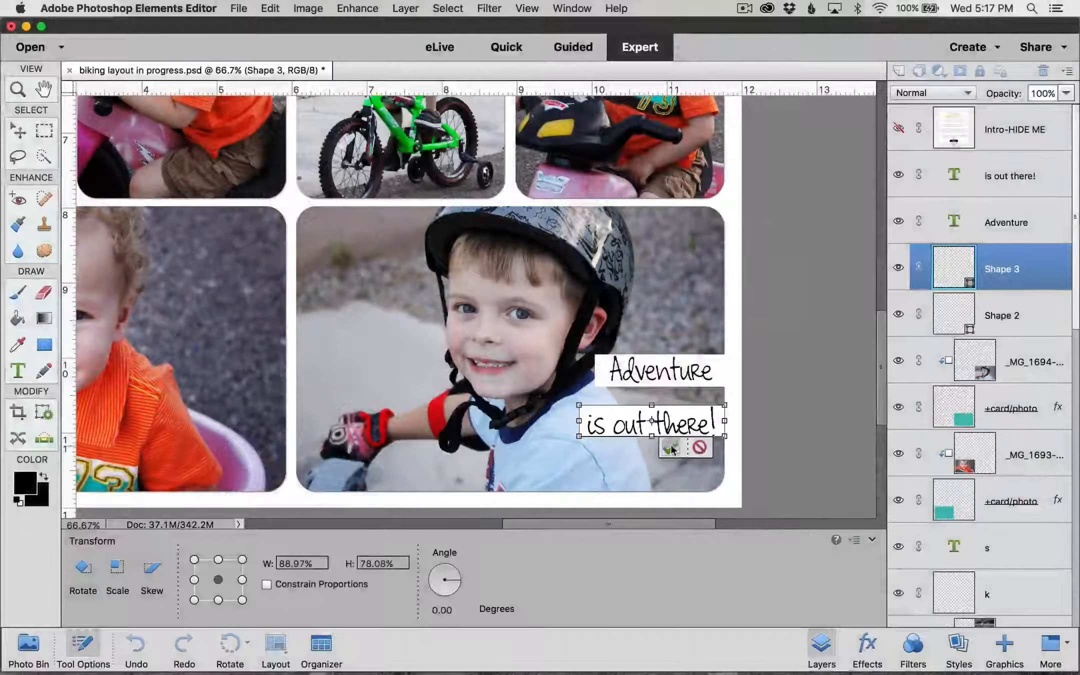
pyautogui.click(671, 447)
pyautogui.click(817, 360)
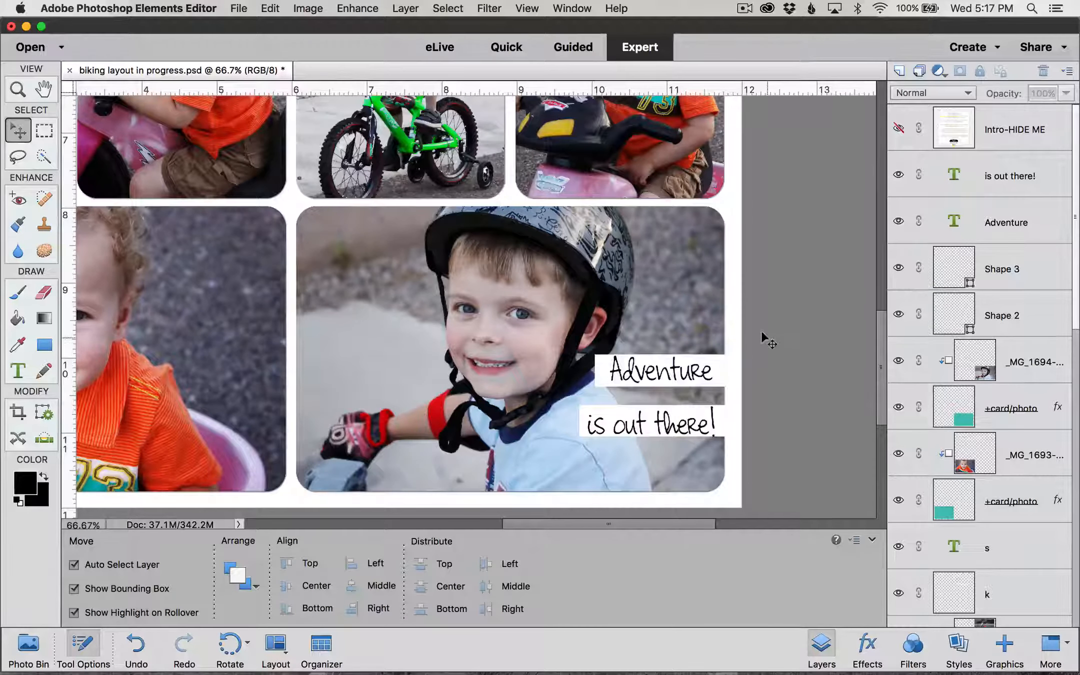
pyautogui.click(975, 171)
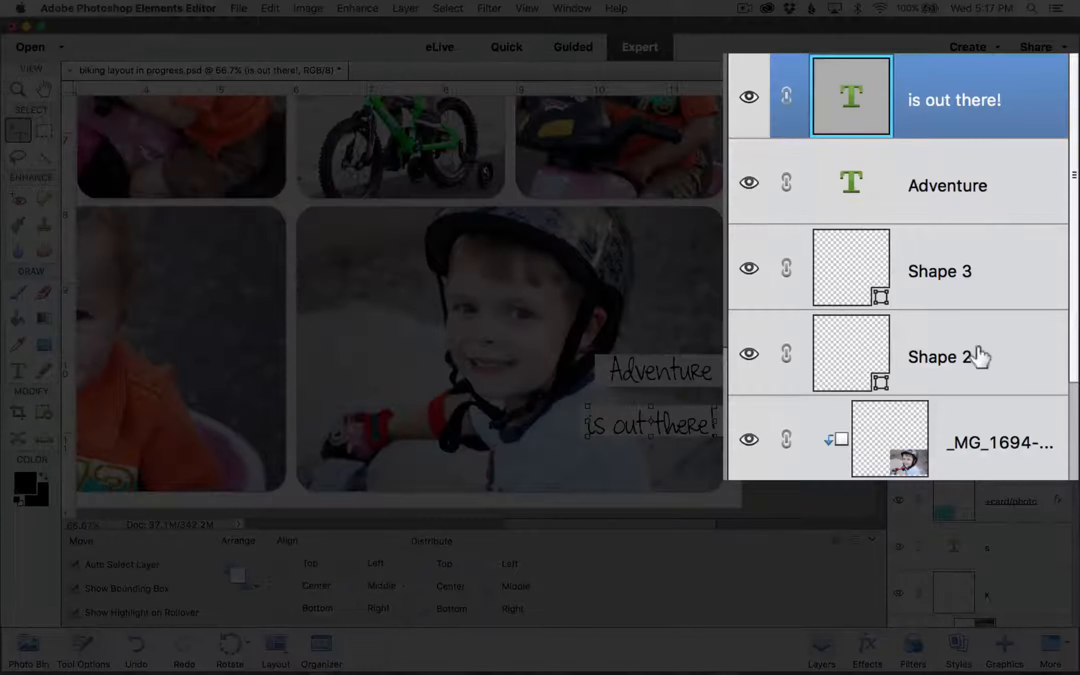
# Step: Shift both caption lines and their white boxes down together by three nudges
pyautogui.keyDown('shift'); pyautogui.click(1023, 316); pyautogui.keyUp('shift')
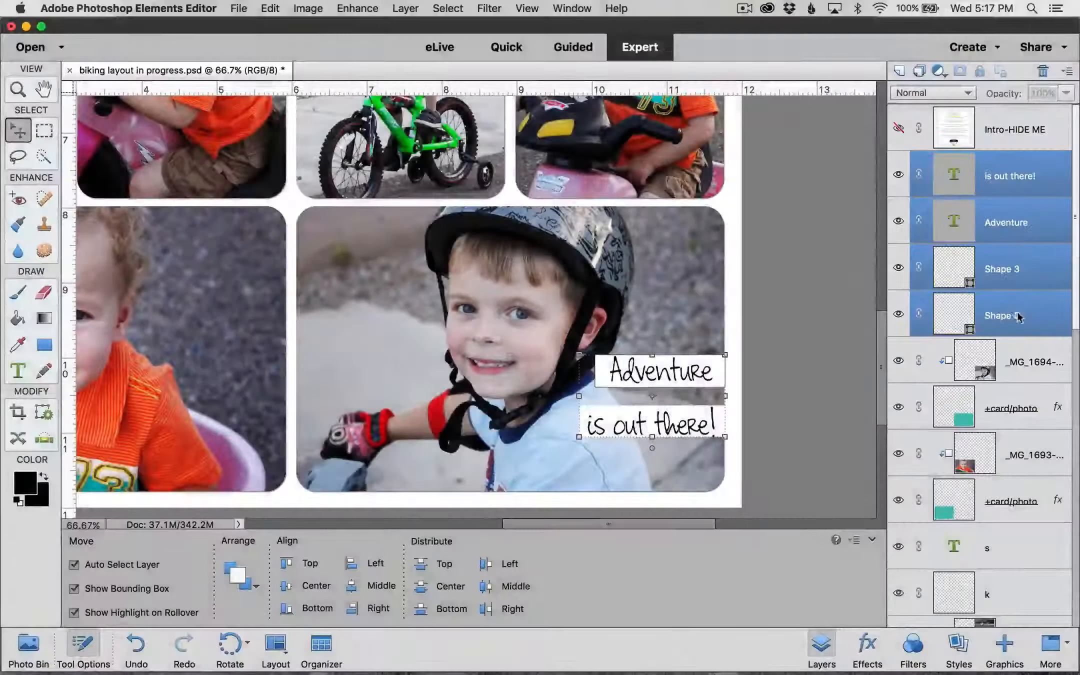
pyautogui.press('Down')
pyautogui.press('Down')
pyautogui.press('Down')
pyautogui.press('Down')
pyautogui.press('Down')
pyautogui.press('Down')
pyautogui.press('Down')
pyautogui.press('Down')
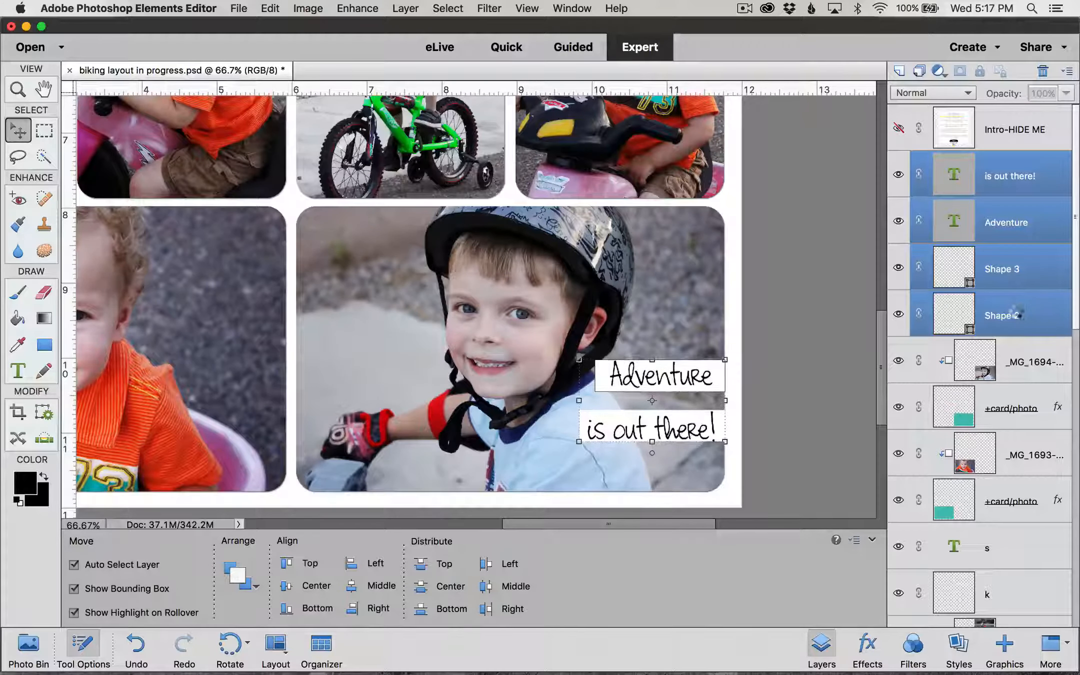
pyautogui.press('Down')
pyautogui.press('Down')
pyautogui.press('Down')
pyautogui.press('Down')
pyautogui.press('Down')
pyautogui.press('Down')
pyautogui.press('Down')
pyautogui.press('Down')
pyautogui.press('Down')
pyautogui.press('Down')
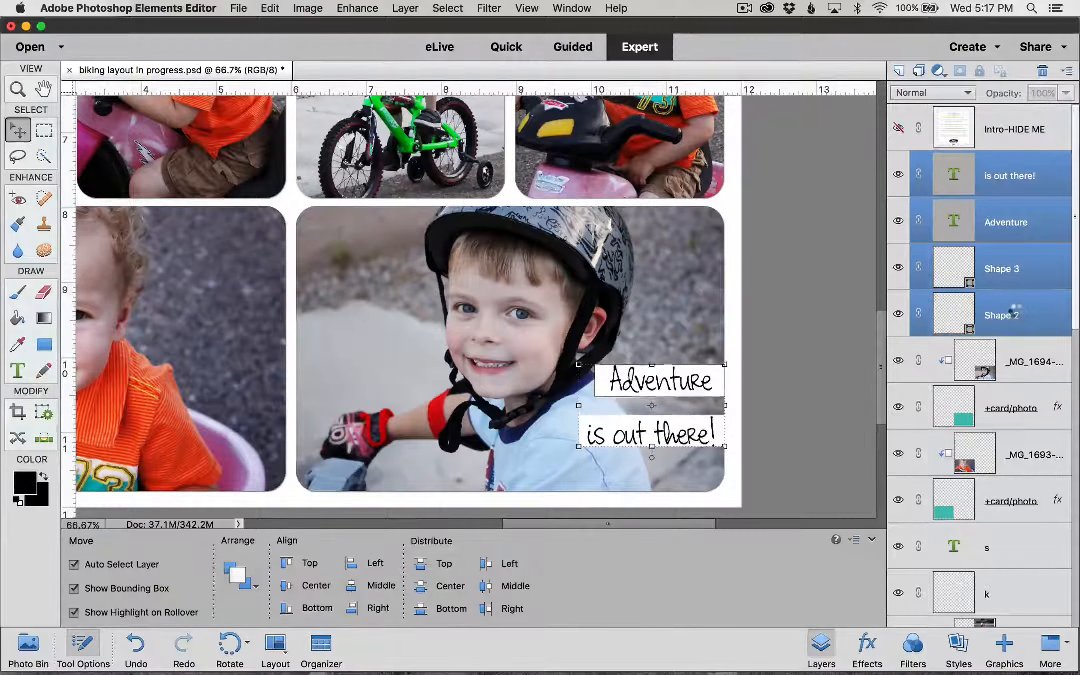
pyautogui.press('Down')
pyautogui.press('Down')
pyautogui.press('Down')
pyautogui.press('Down')
pyautogui.press('Down')
pyautogui.press('Down')
pyautogui.press('Down')
pyautogui.press('Down')
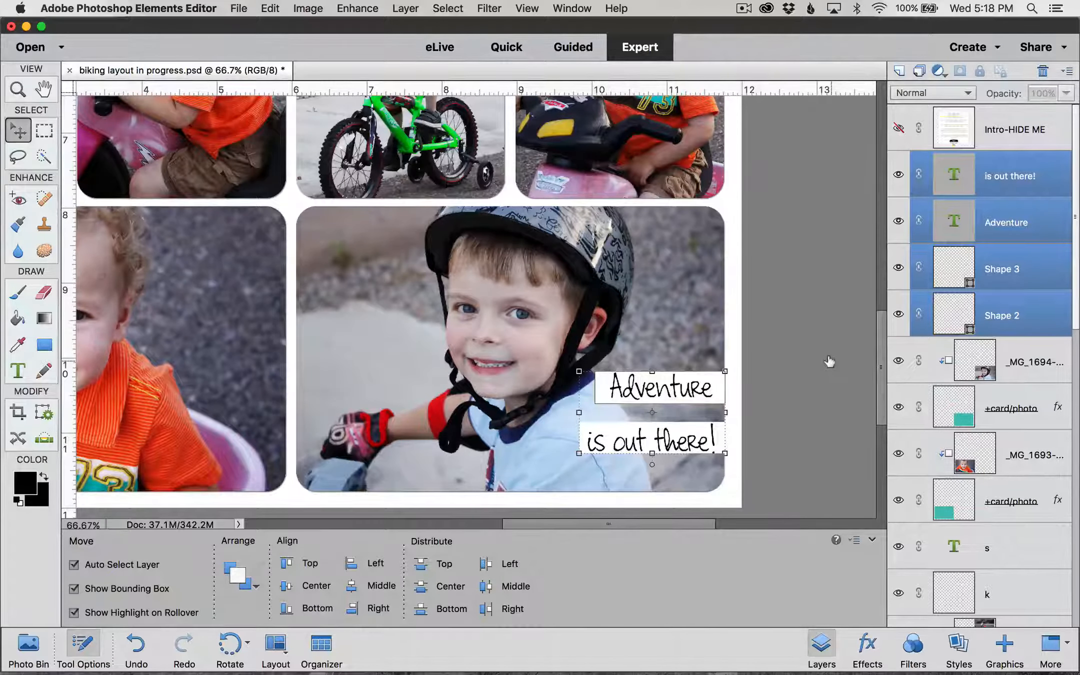
pyautogui.click(829, 361)
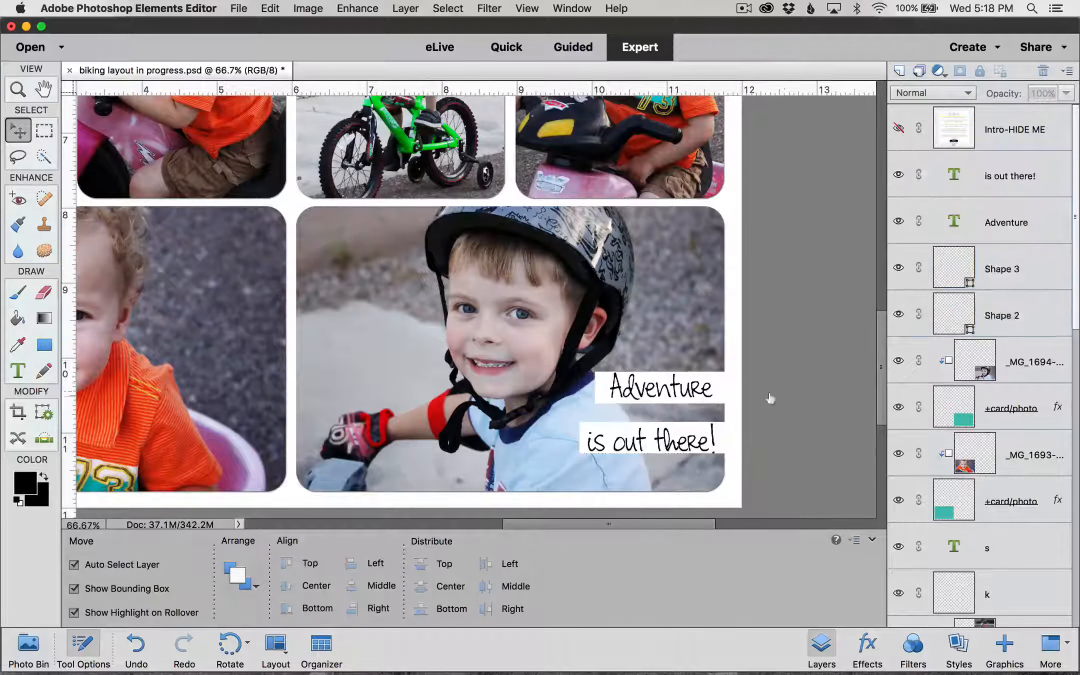
pyautogui.click(724, 393)
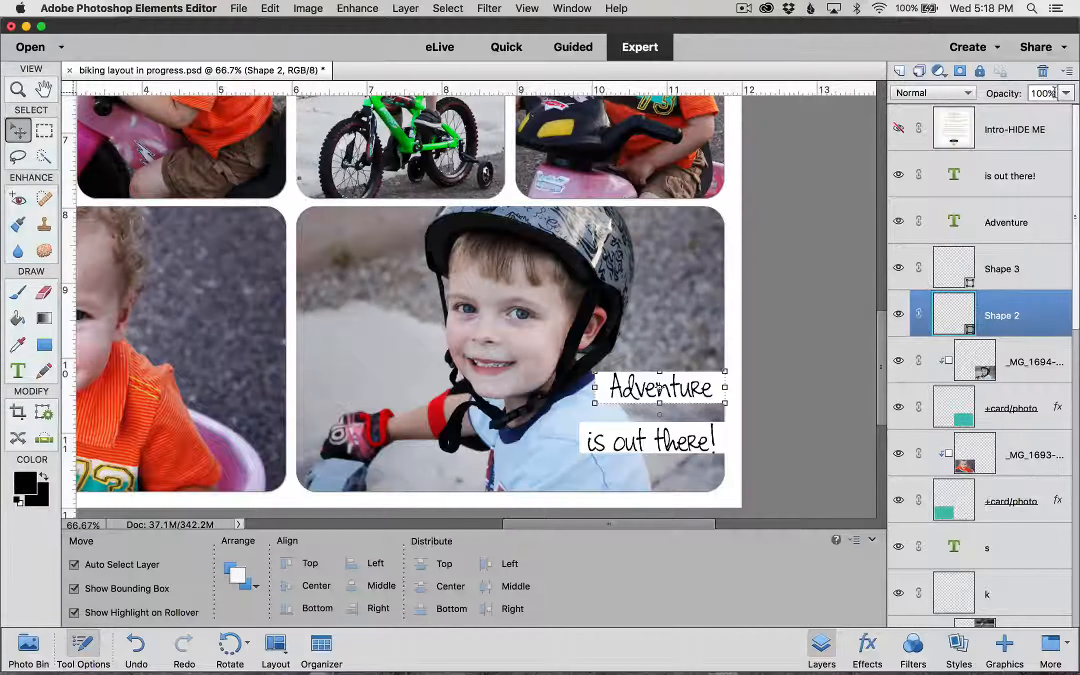
# Step: Lower the white boxes behind 'Adventure' and 'is out there!' to 60% opacity
pyautogui.click(1054, 93)
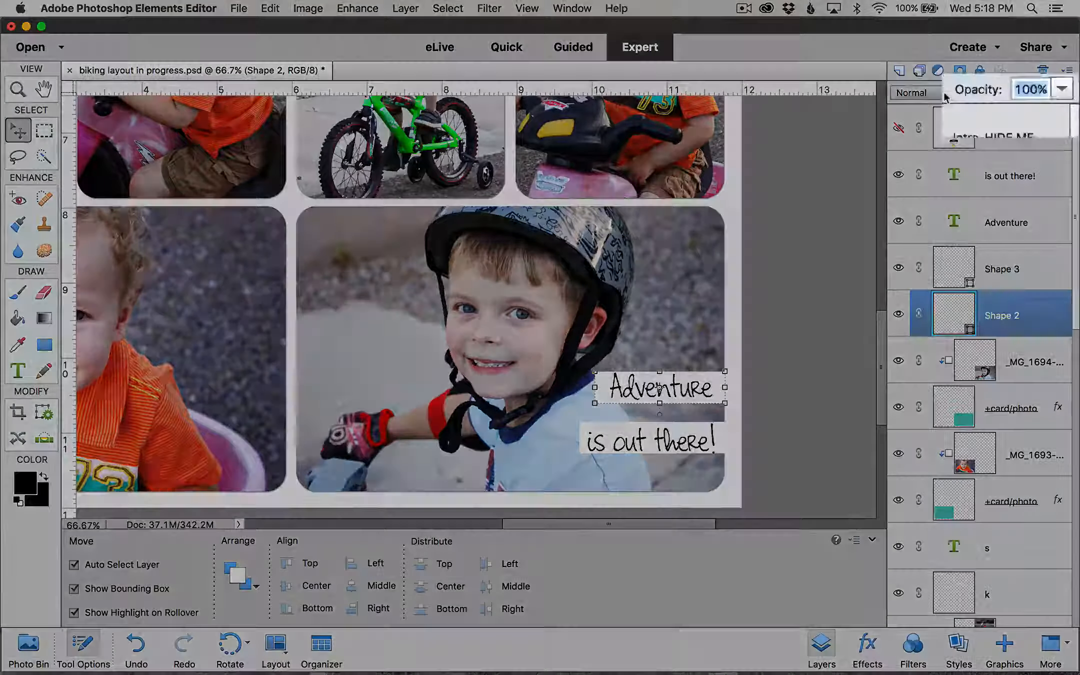
pyautogui.write('60')
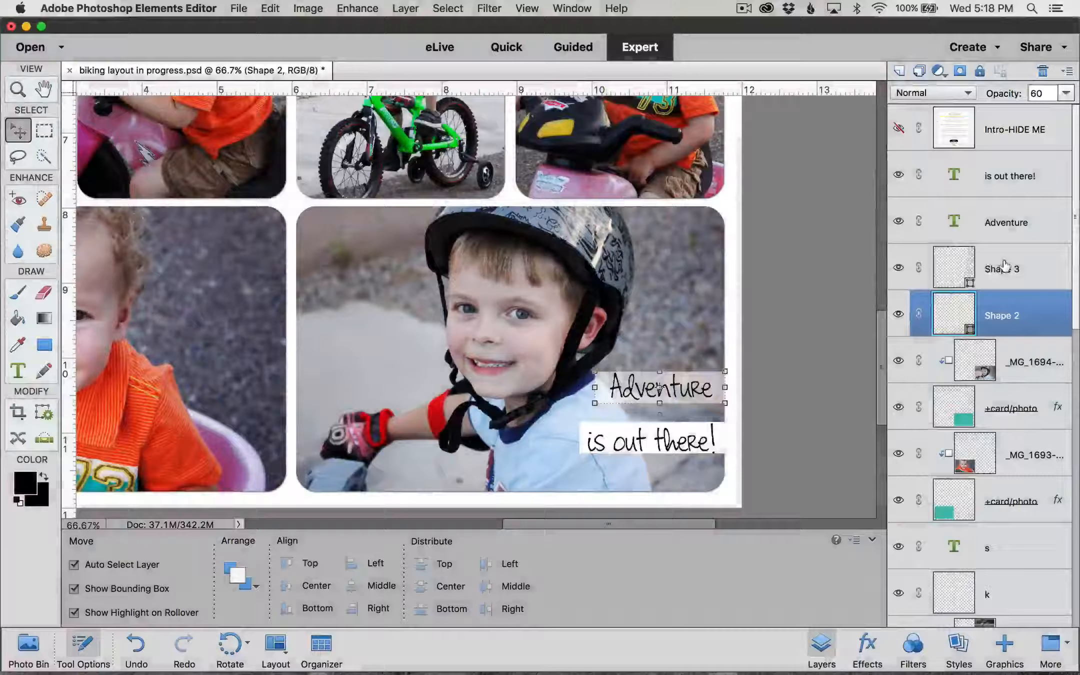
pyautogui.click(1000, 269)
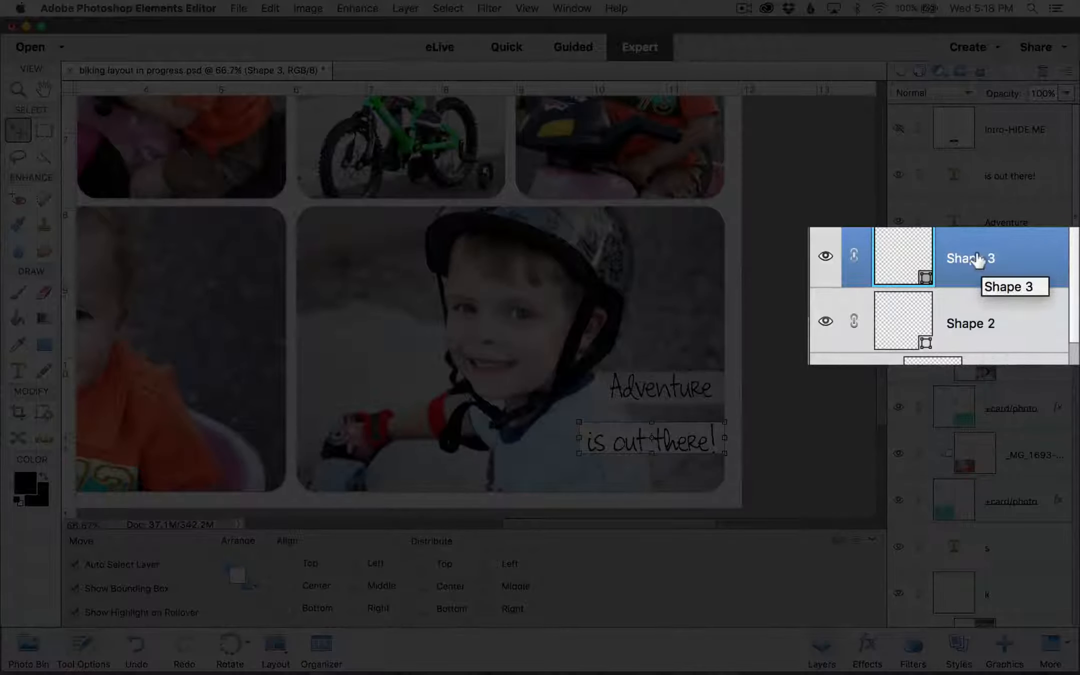
pyautogui.click(1045, 93)
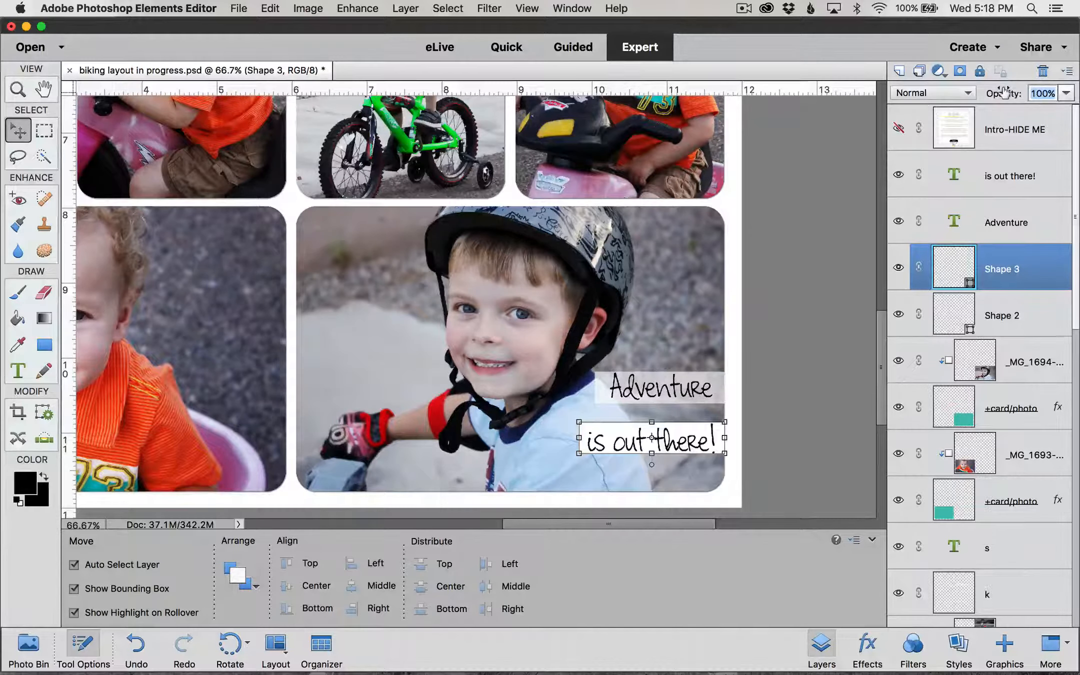
pyautogui.write('60')
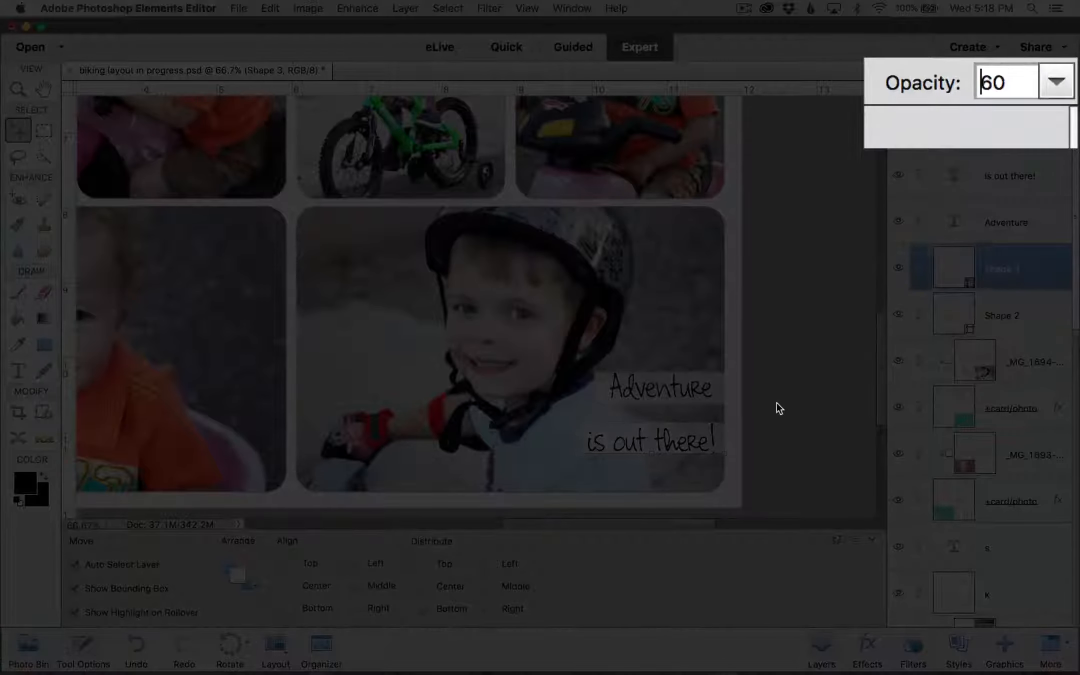
pyautogui.click(776, 402)
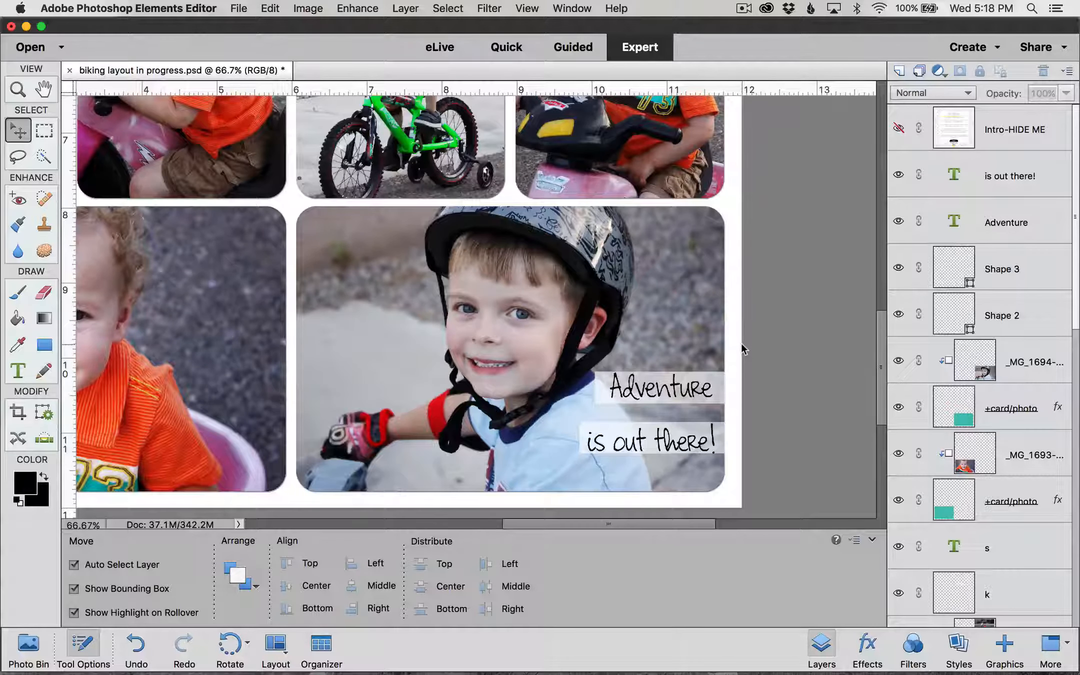
pyautogui.press('super')
pyautogui.press('super+minus')
pyautogui.press('super+minus')
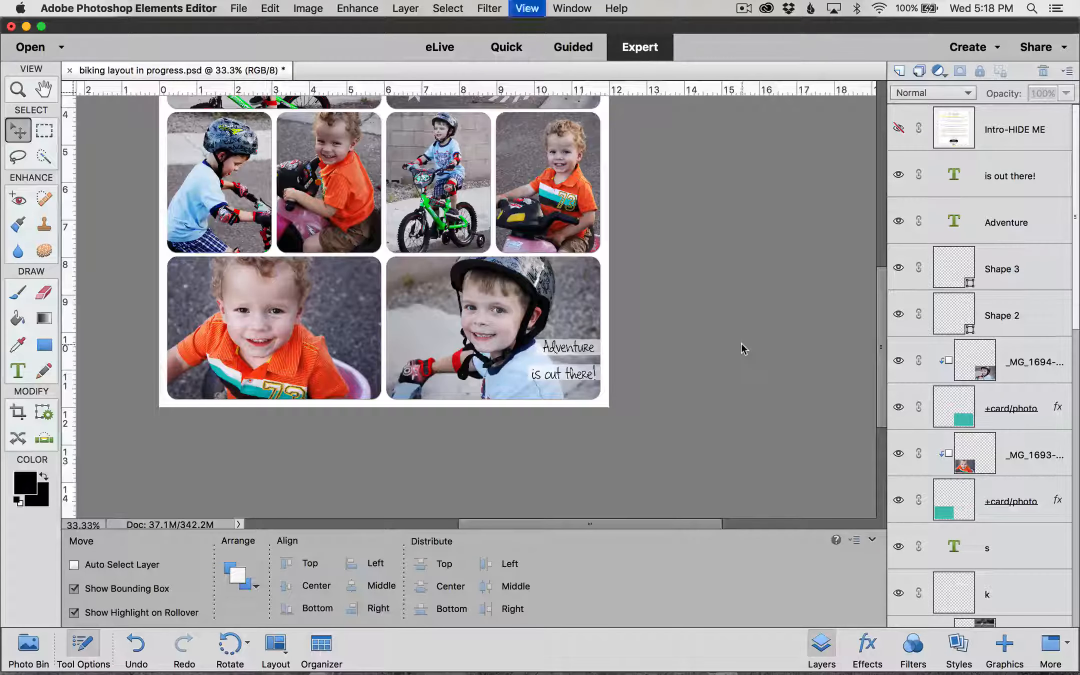
# Step: Zoom out to 25% so the whole collage layout fits the window
pyautogui.press('super+minus')
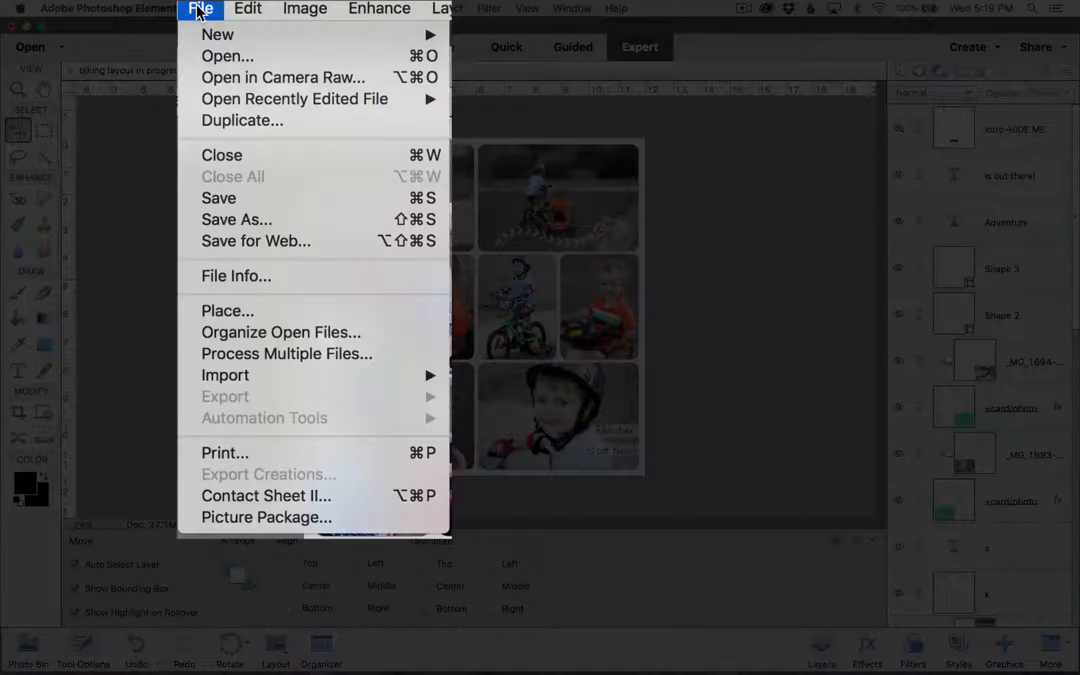
# Step: Save the layered collage as 'biking layout in progress.psd', replacing the earlier version
pyautogui.click(270, 222)
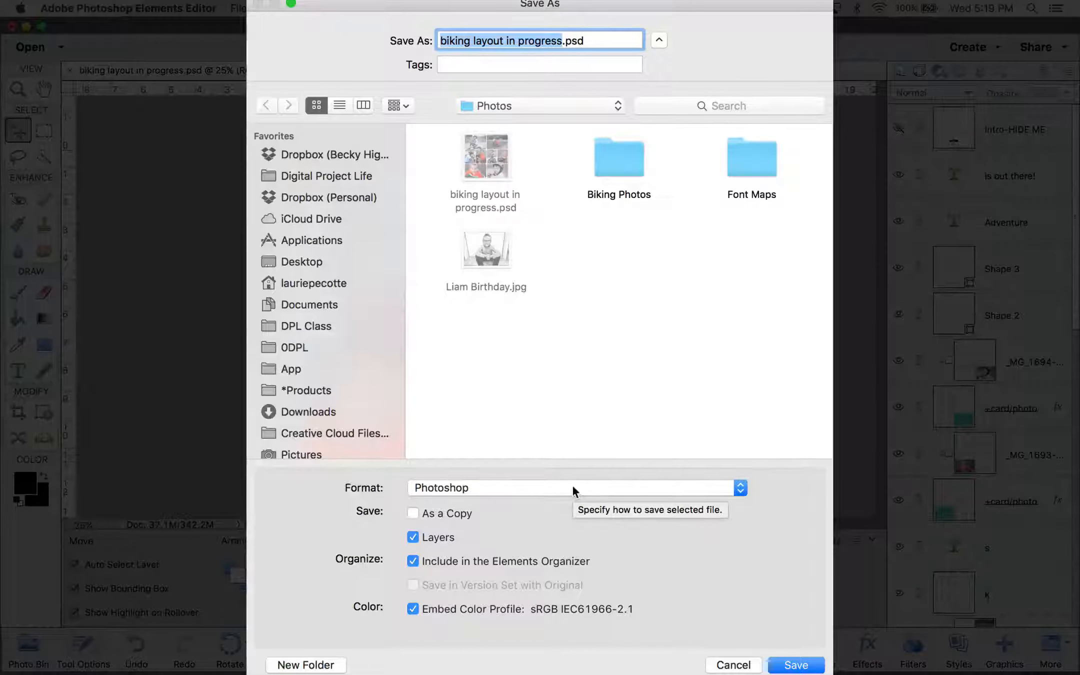
pyautogui.click(808, 666)
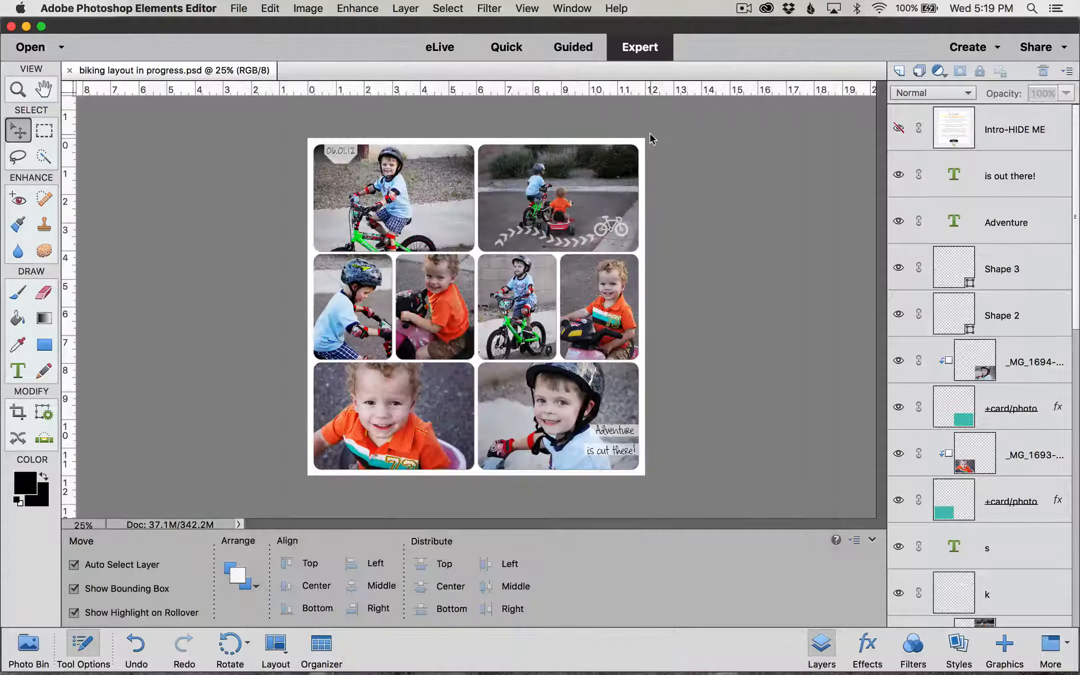
pyautogui.click(234, 11)
pyautogui.click(225, 247)
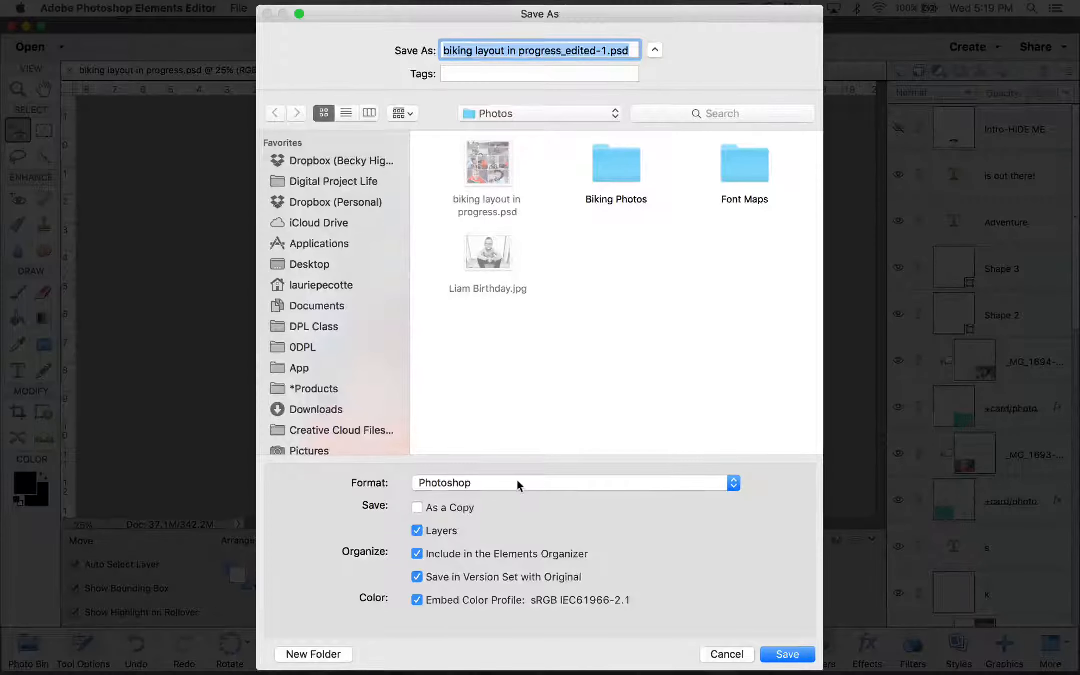
# Step: Save a JPEG copy 'biking layout in progress_edited-1.jpg' at maximum quality 12
pyautogui.click(481, 487)
pyautogui.click(510, 532)
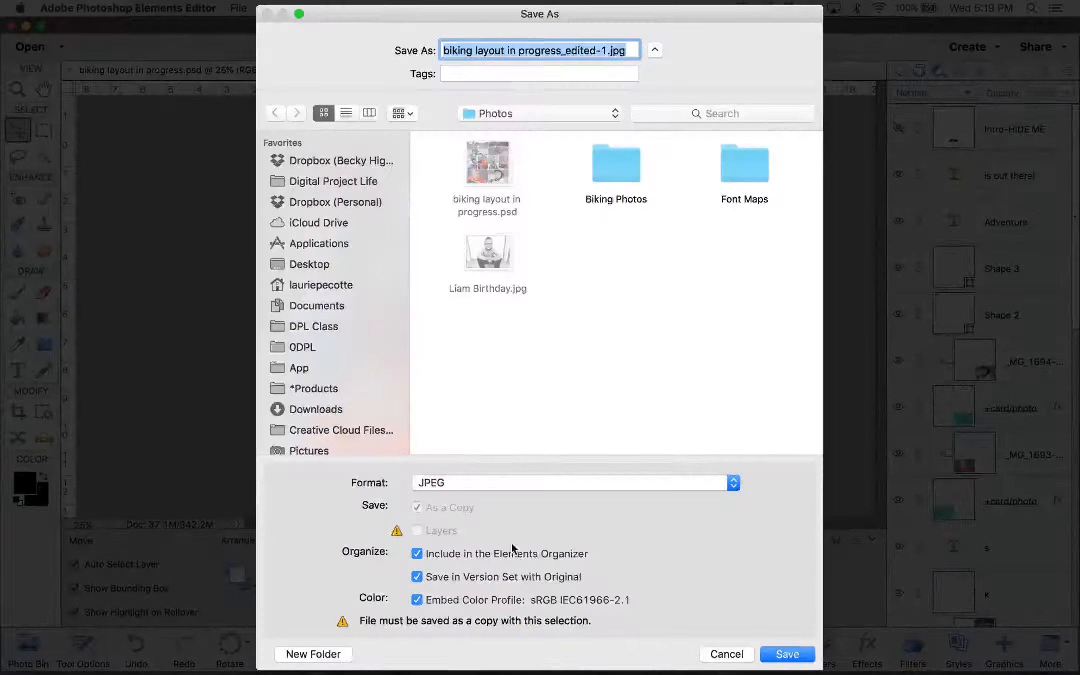
pyautogui.click(787, 654)
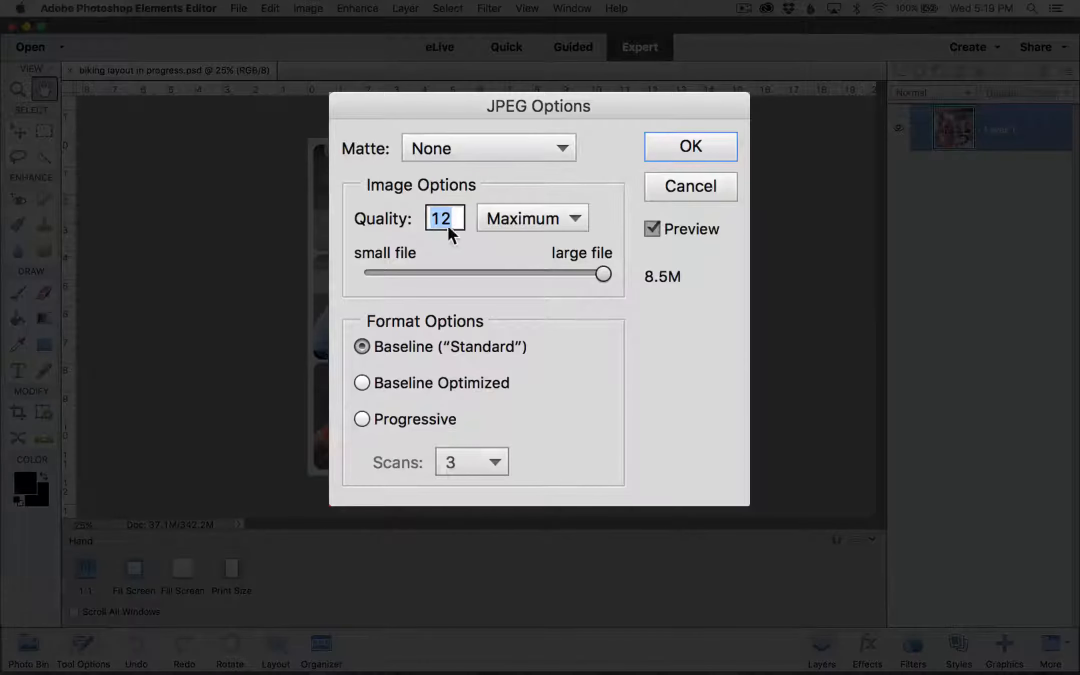
pyautogui.click(696, 149)
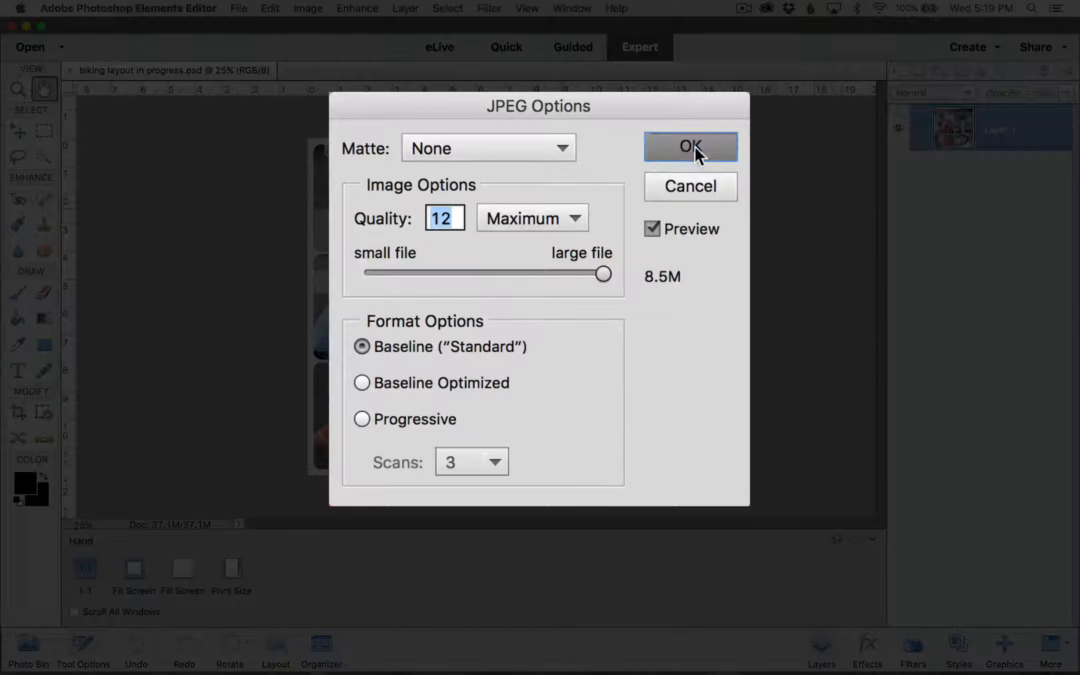